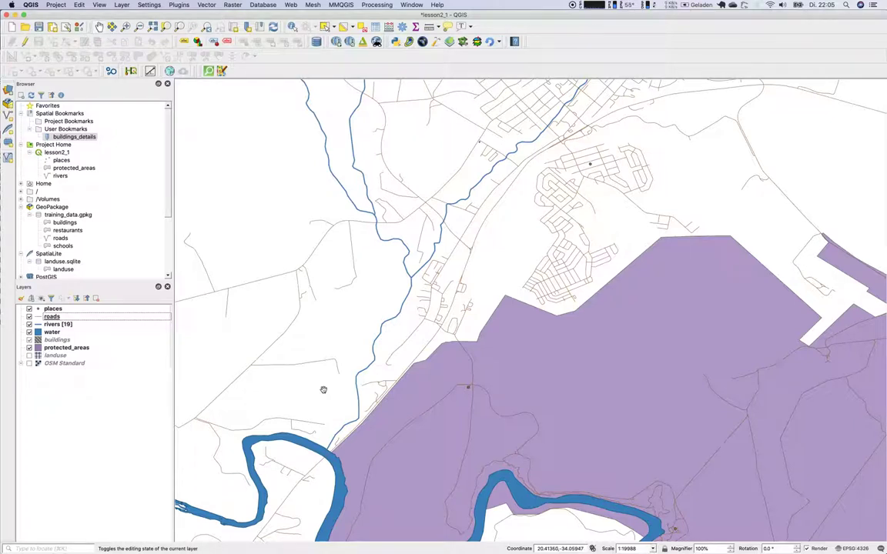
Open the roads layer's symbology and add a second Simple line layer to the road symbol
click(316, 383)
click(125, 319)
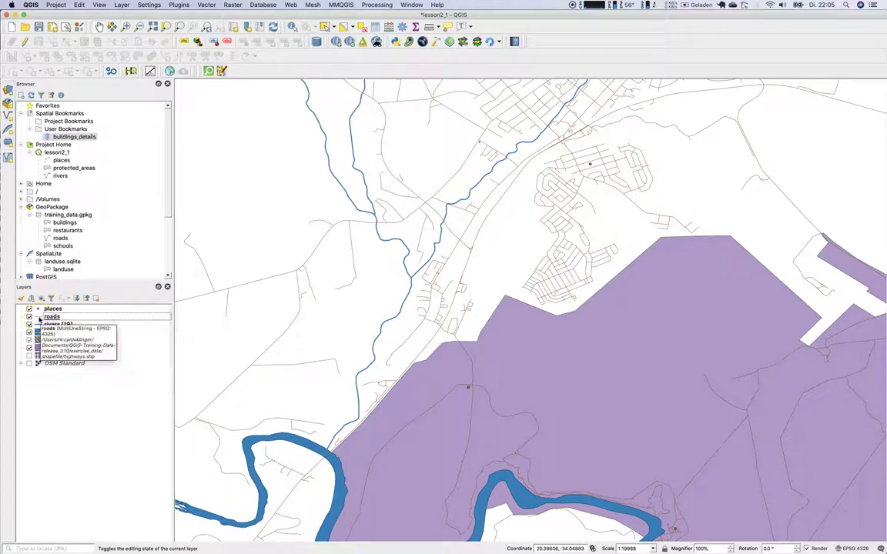
drag(418, 257, 382, 337)
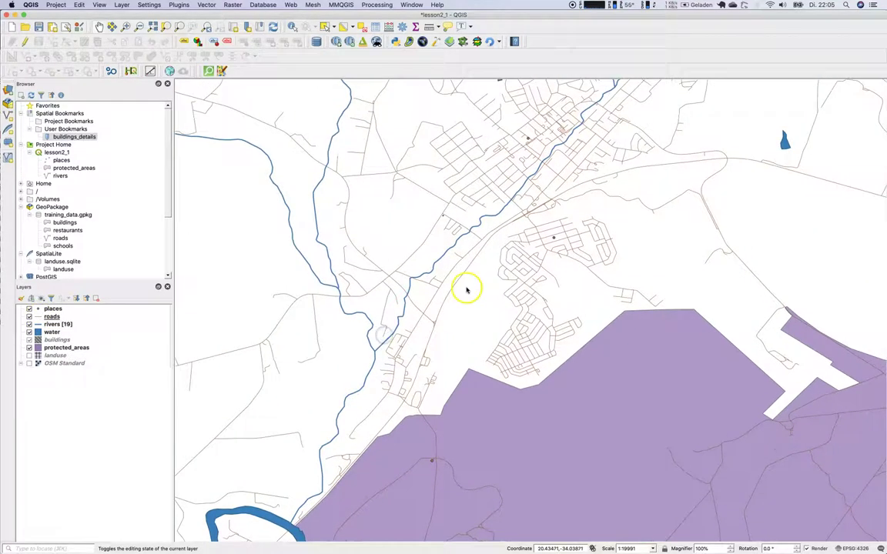
scroll(536, 192, up, 3)
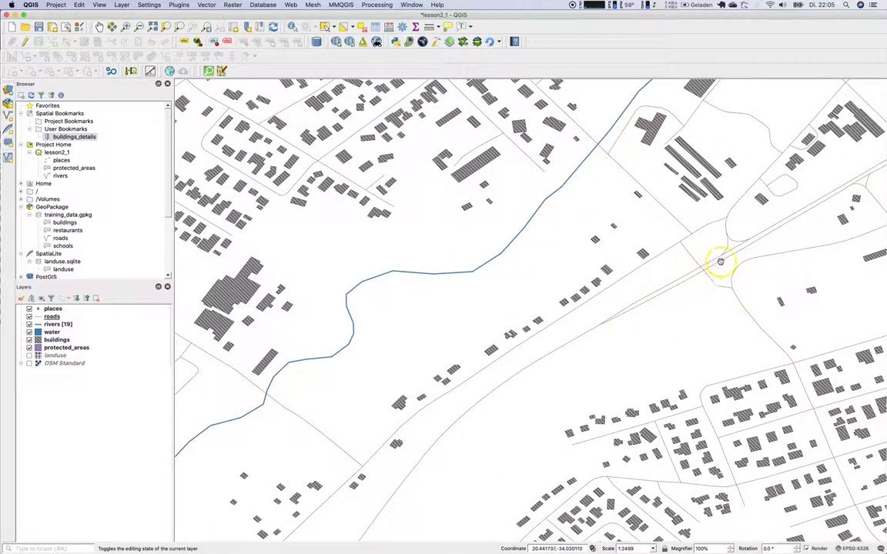
scroll(703, 278, down, 2)
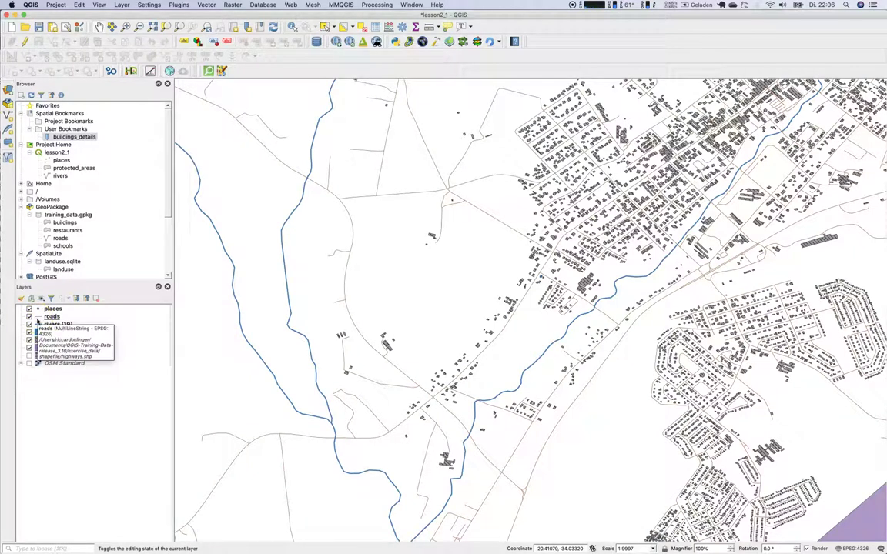
double_click(46, 316)
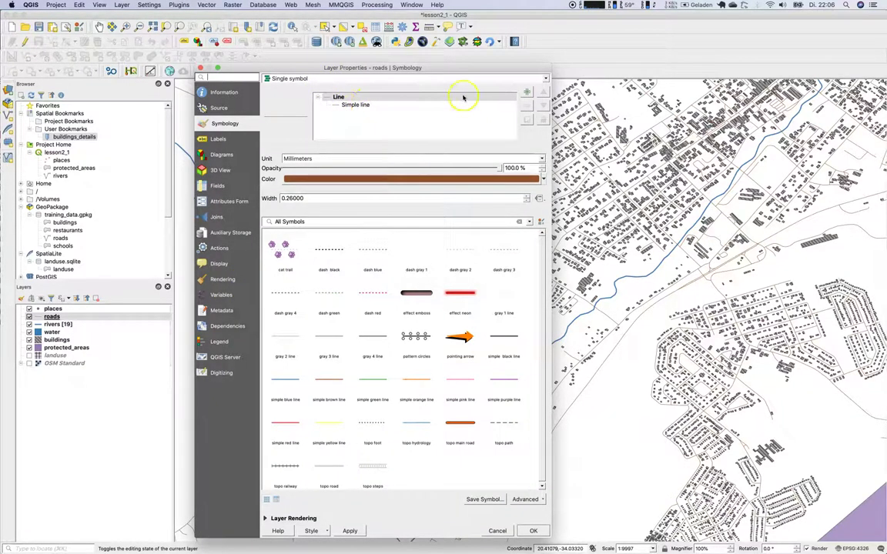
click(527, 92)
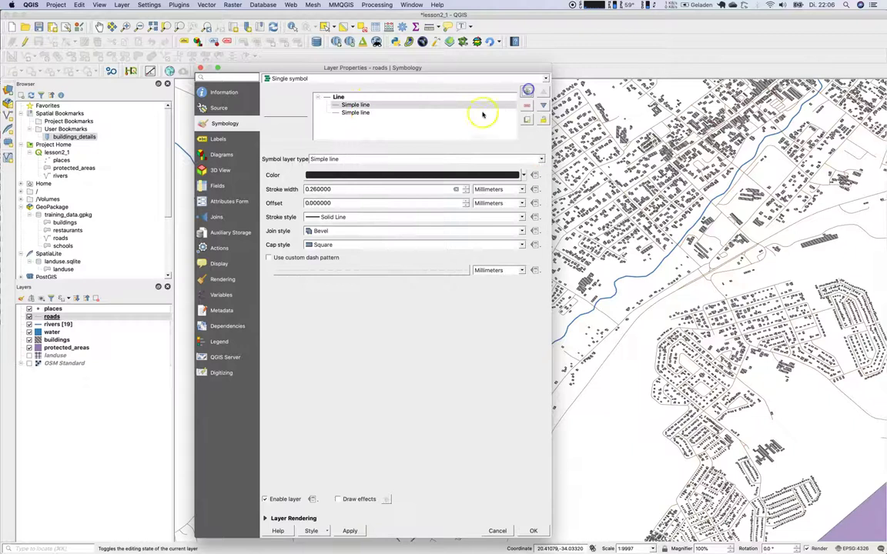
Make the lower road line pure black and increase its stroke width
click(352, 112)
click(331, 175)
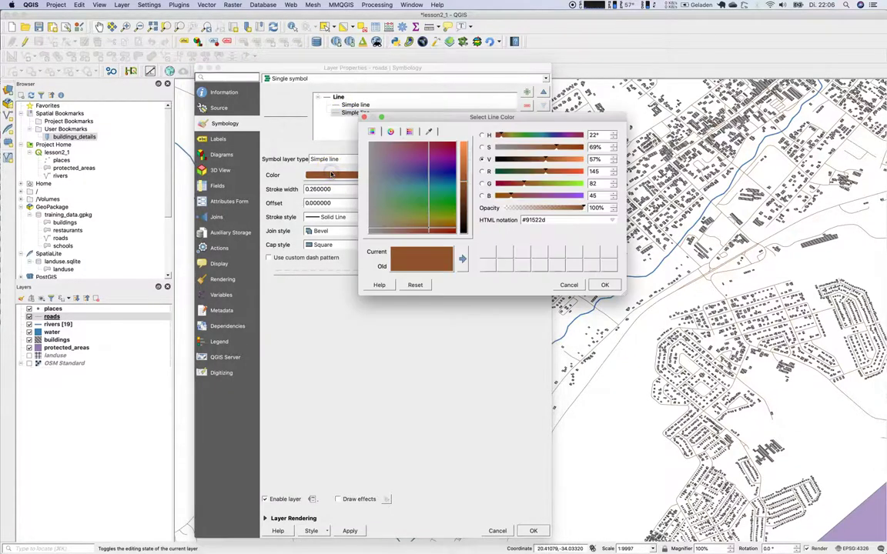
click(505, 160)
drag(506, 160, 494, 160)
click(604, 285)
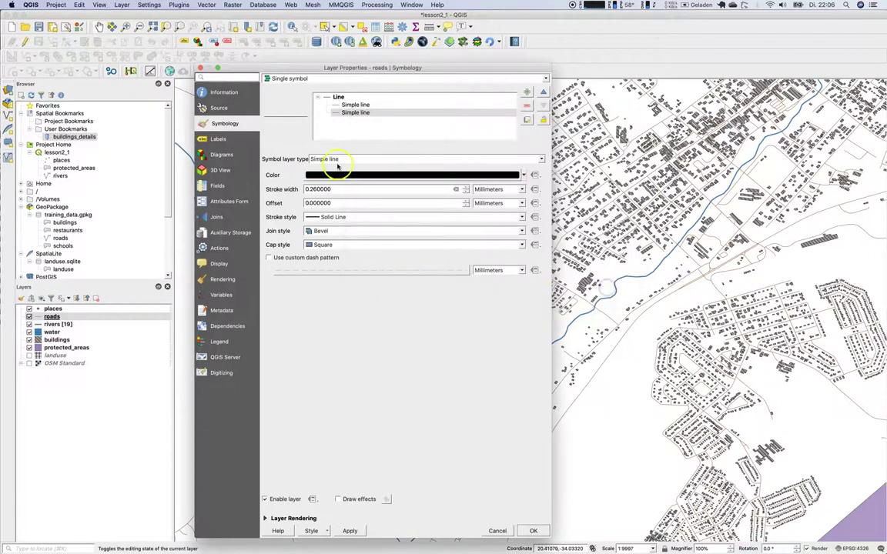
click(315, 188)
key(BackSpace)
text(15)
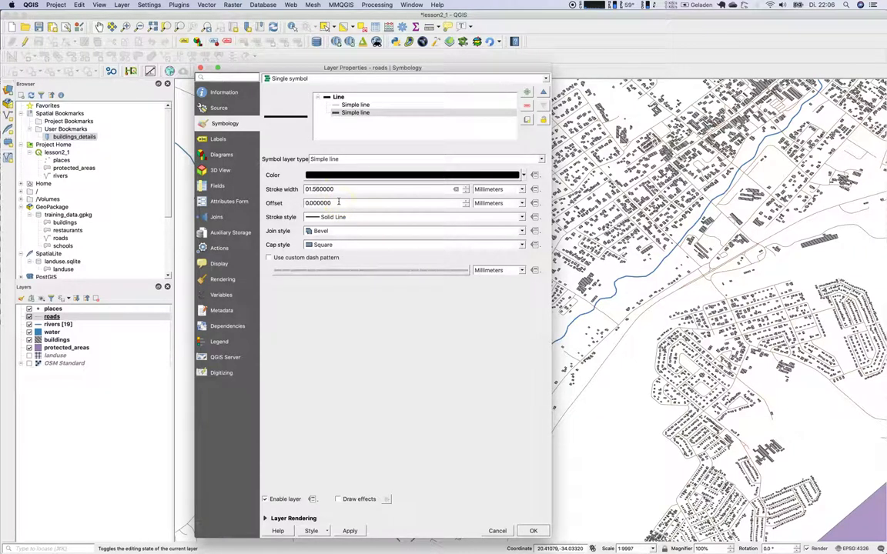
Make the upper road line white at 0.8 mm width and apply the cased style
click(350, 105)
click(352, 174)
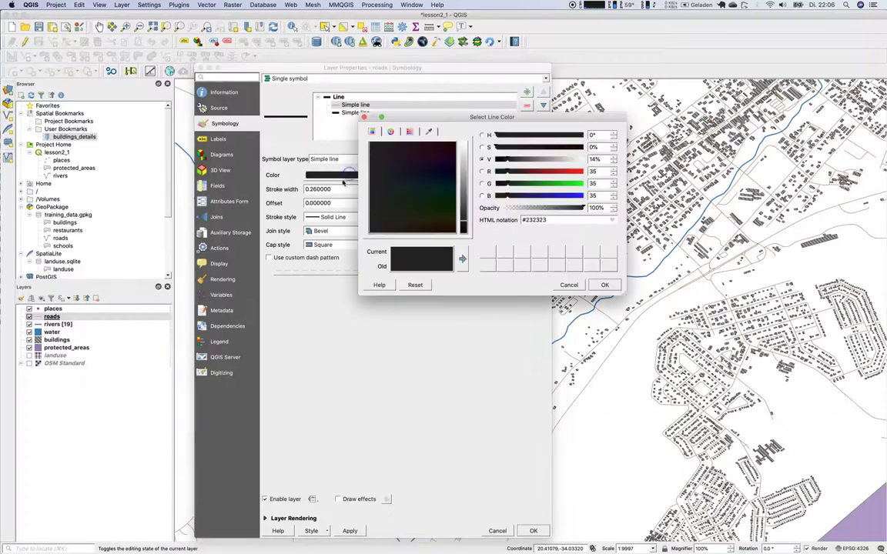
drag(539, 162, 583, 160)
click(605, 285)
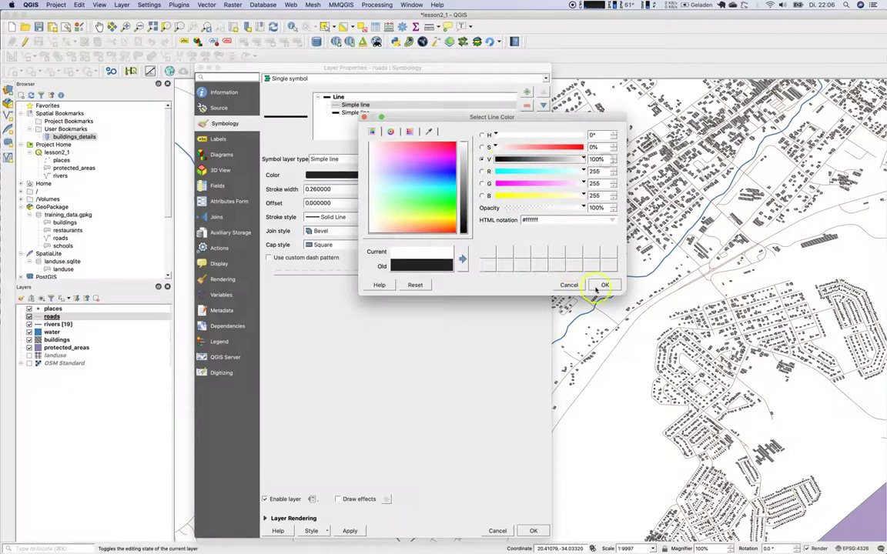
double_click(319, 189)
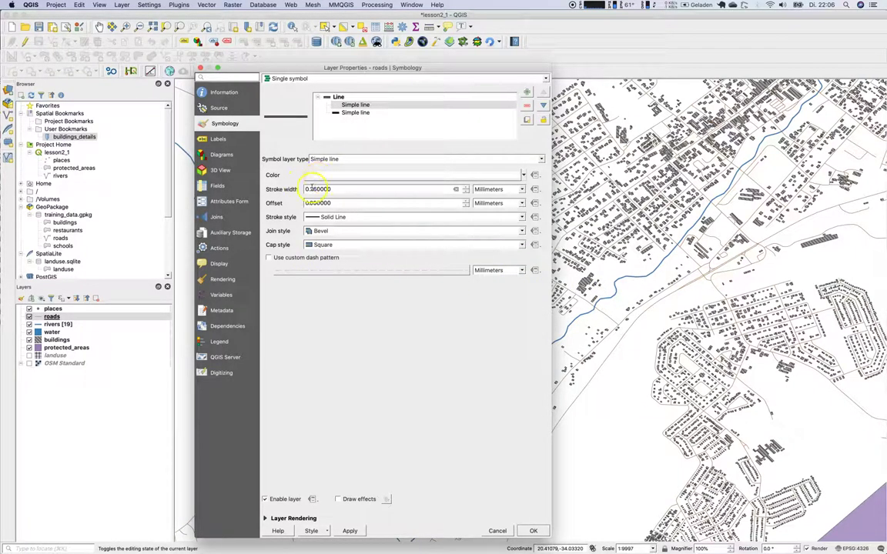
text(0.8)
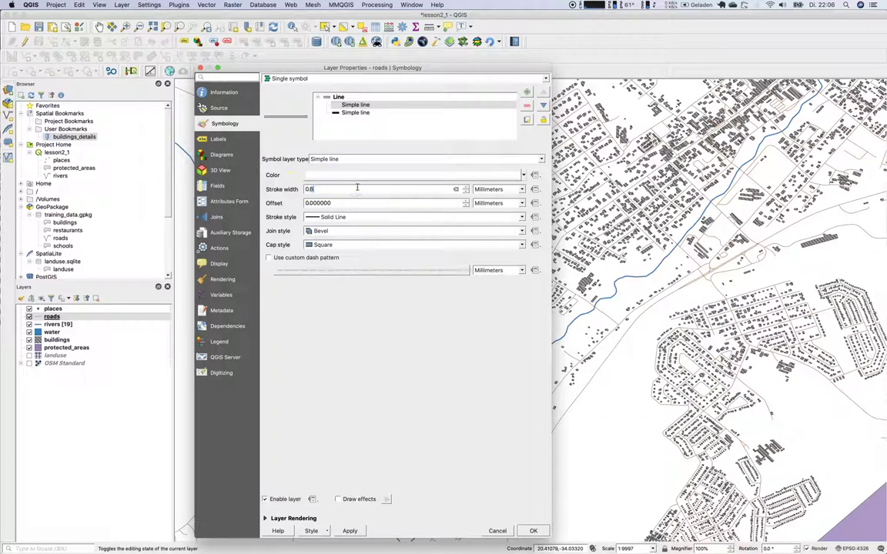
click(349, 530)
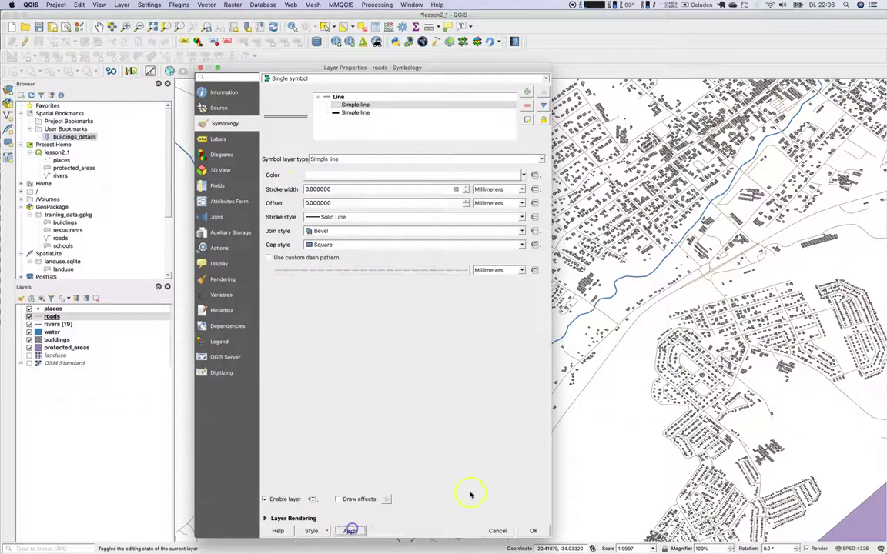
click(533, 530)
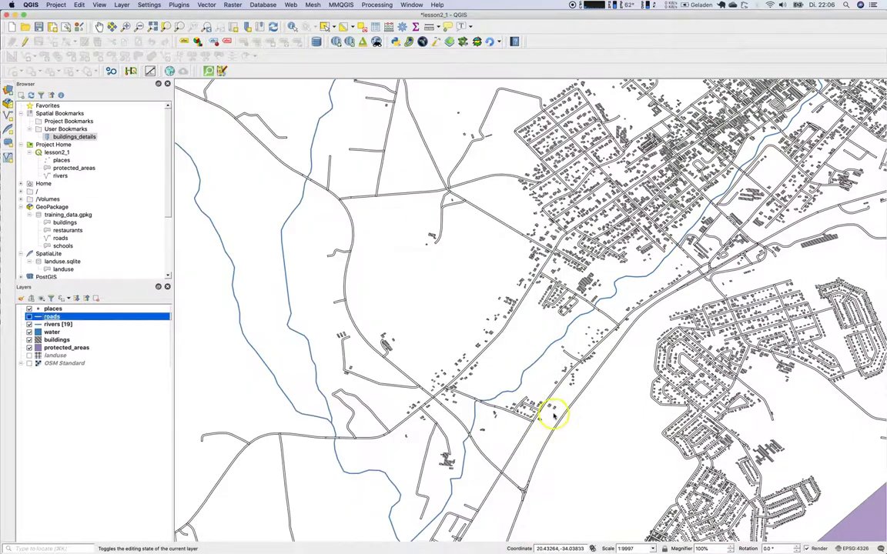
Zoom and pan to inspect the cased roads, then choose the Identify Features tool
scroll(548, 324, up, 1)
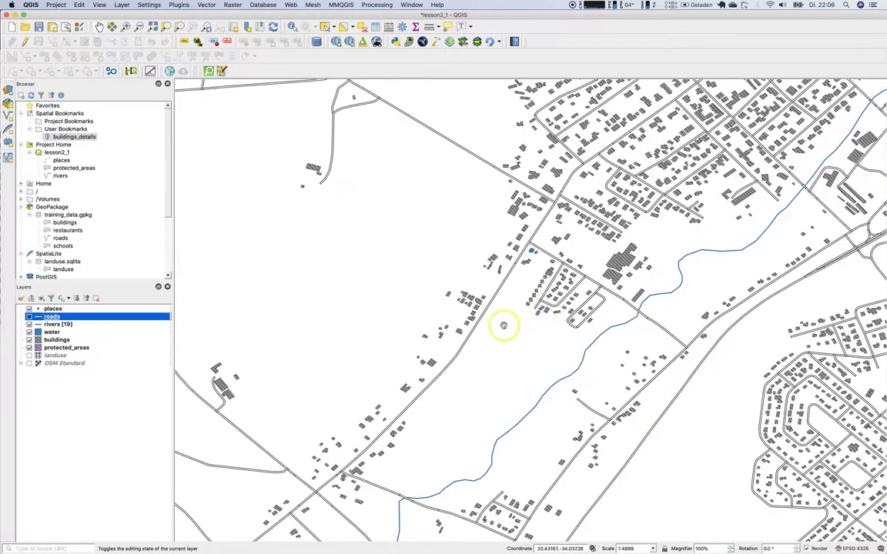
scroll(553, 241, up, 1)
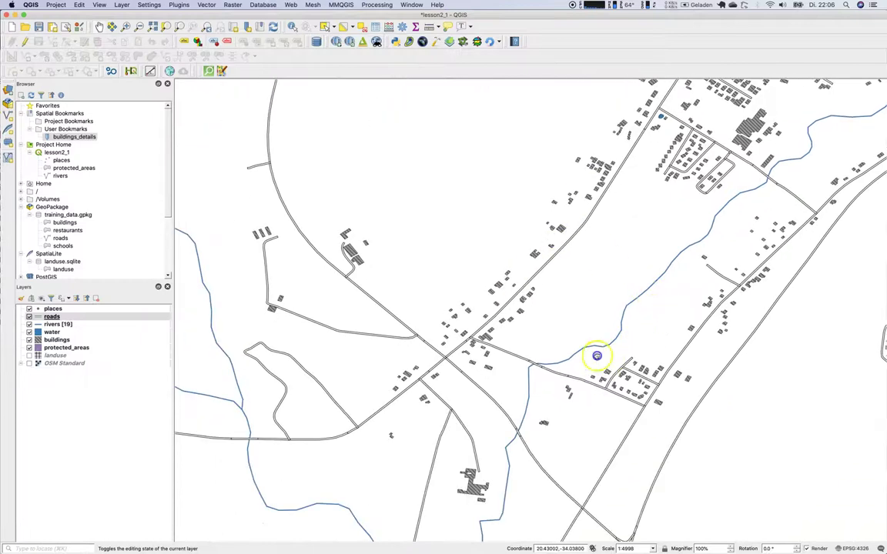
drag(598, 358, 565, 257)
scroll(465, 307, down, 1)
drag(519, 409, 645, 145)
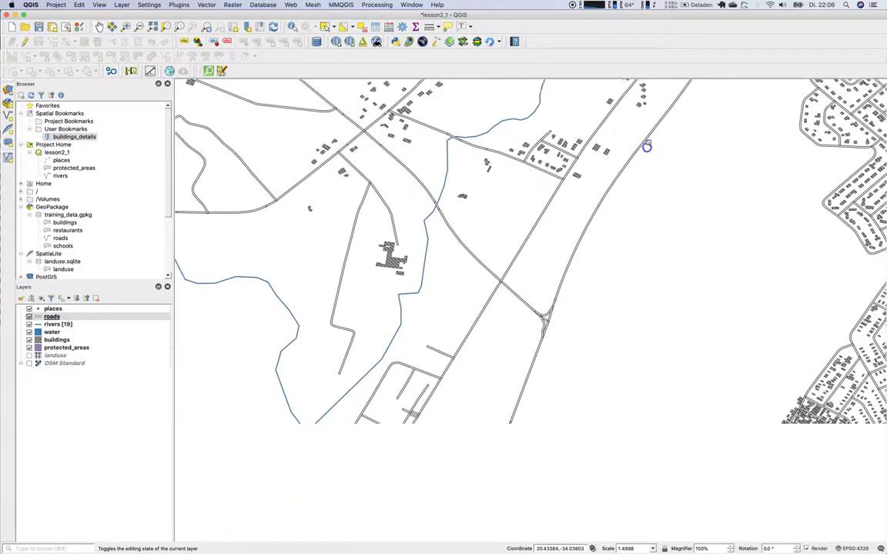
scroll(559, 333, down, 1)
scroll(559, 333, up, 3)
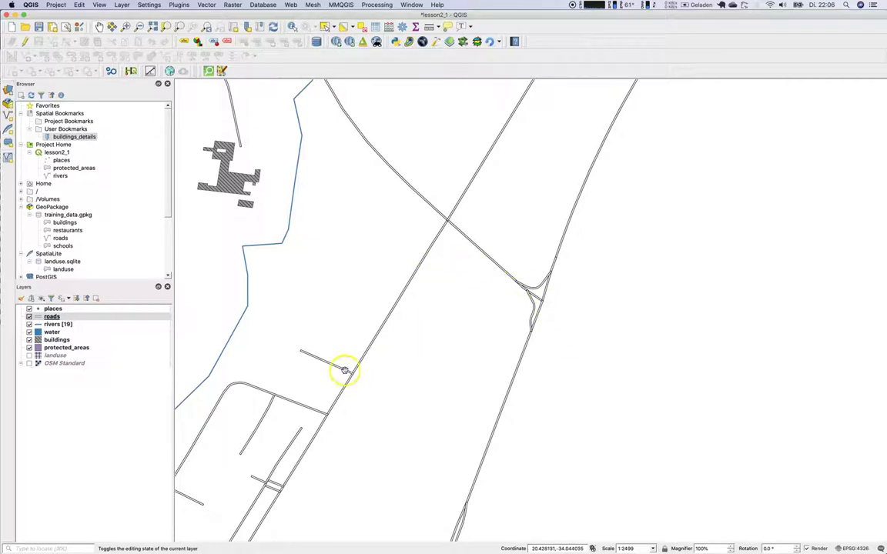
click(308, 354)
click(293, 27)
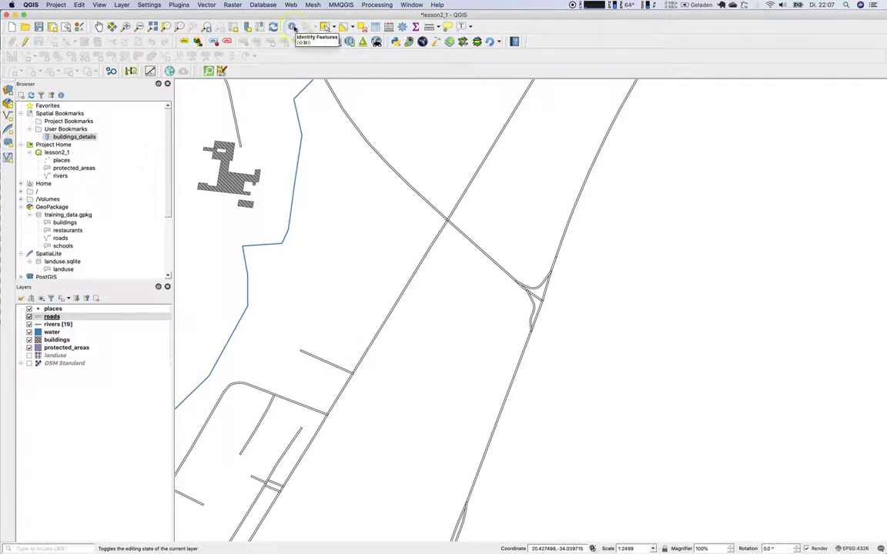
click(322, 361)
drag(313, 202, 612, 160)
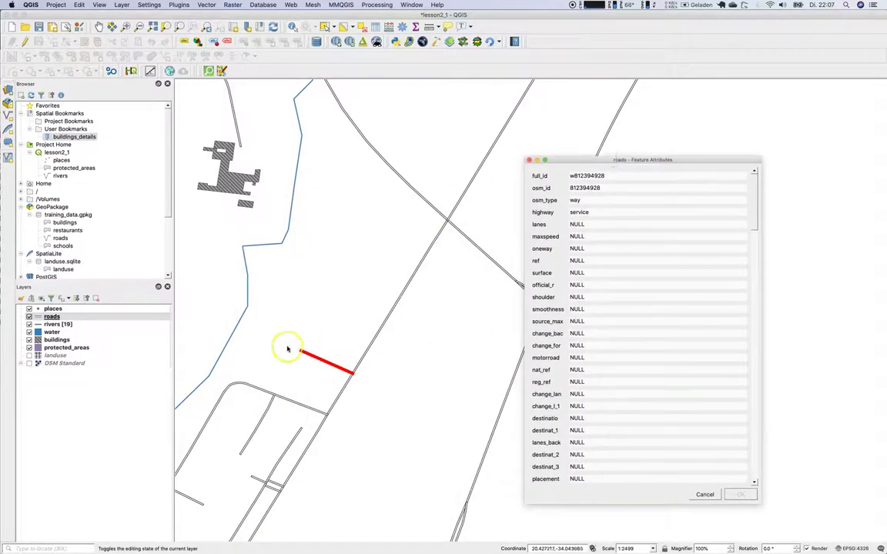
click(350, 372)
click(352, 372)
click(700, 494)
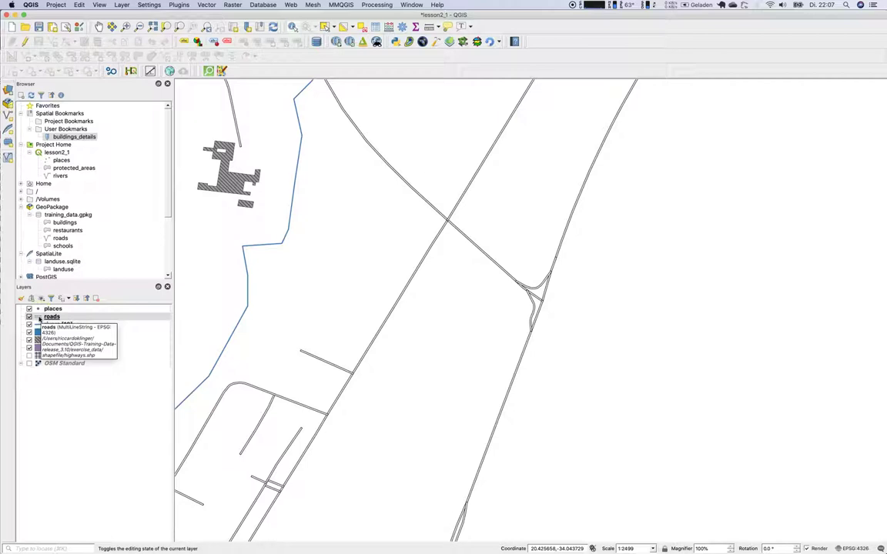
Tick Enable symbol levels in the roads symbol's Advanced settings and confirm both dialogs
double_click(39, 318)
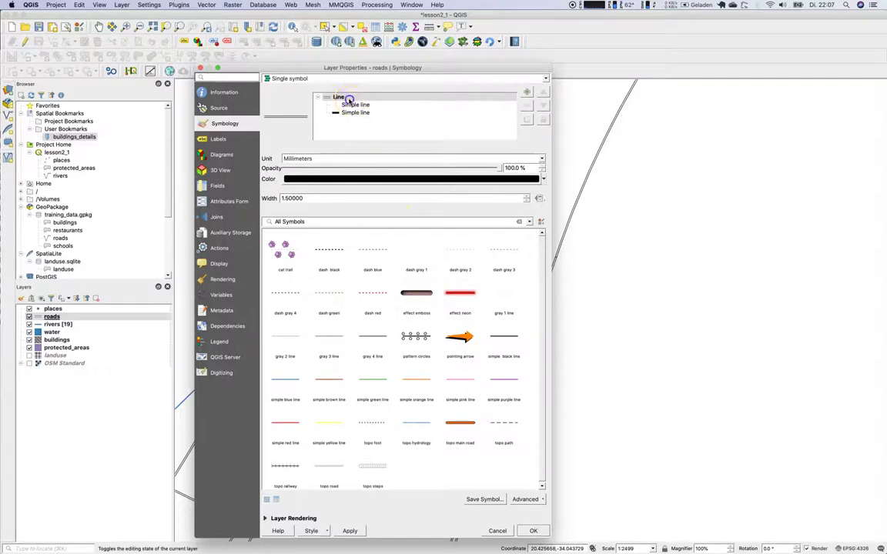
click(322, 97)
click(527, 500)
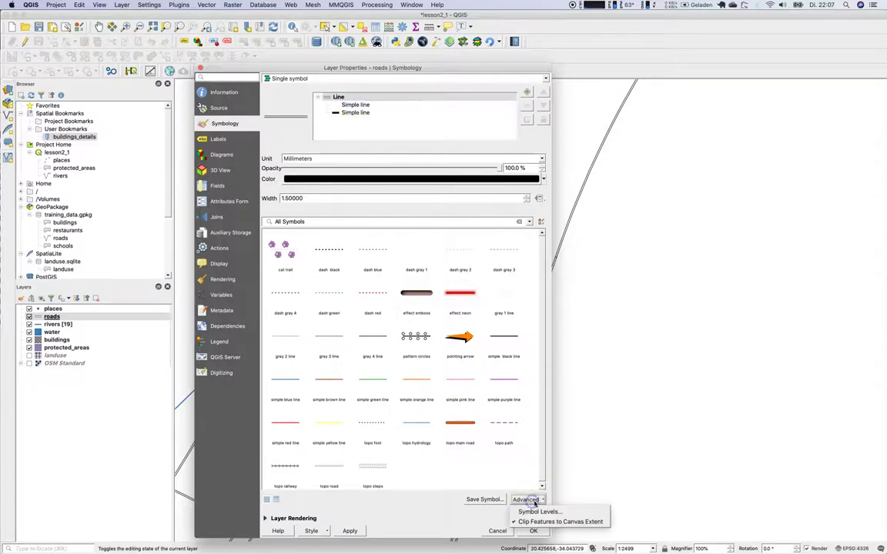
click(537, 513)
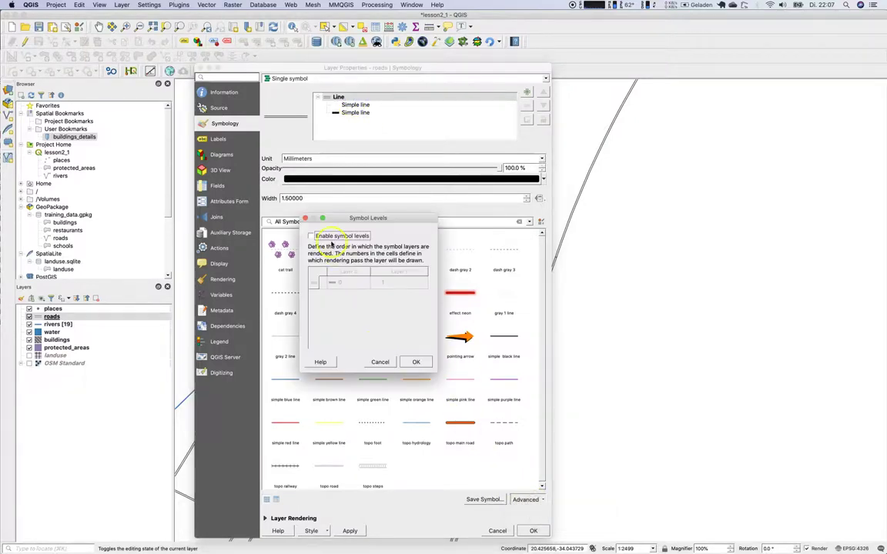
drag(332, 222, 346, 217)
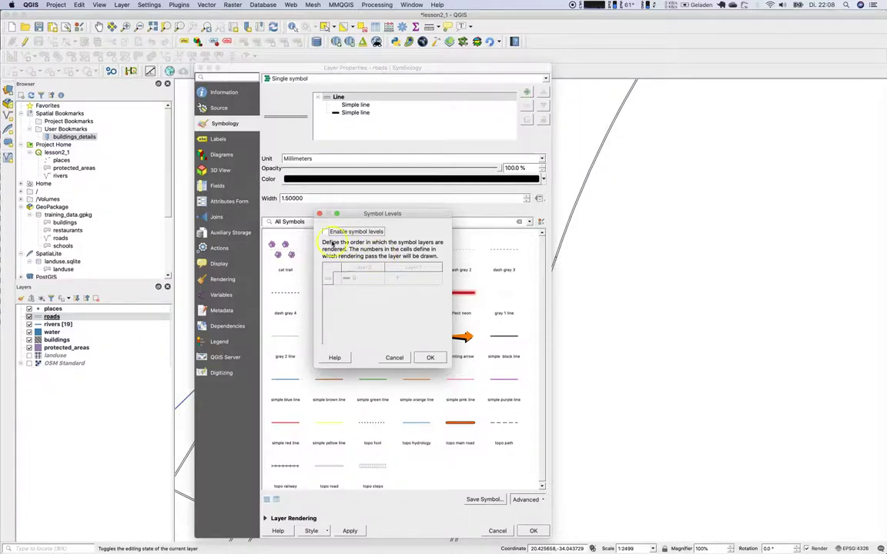
click(325, 232)
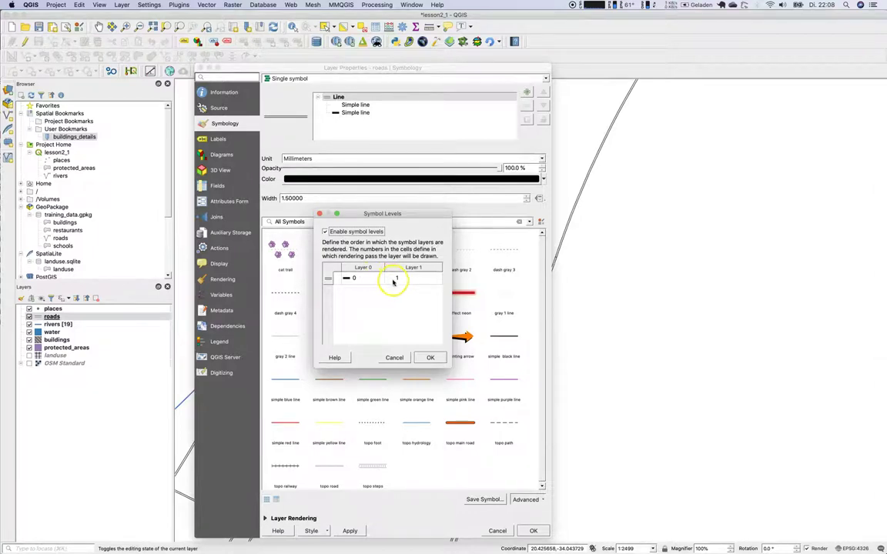
click(430, 357)
click(531, 530)
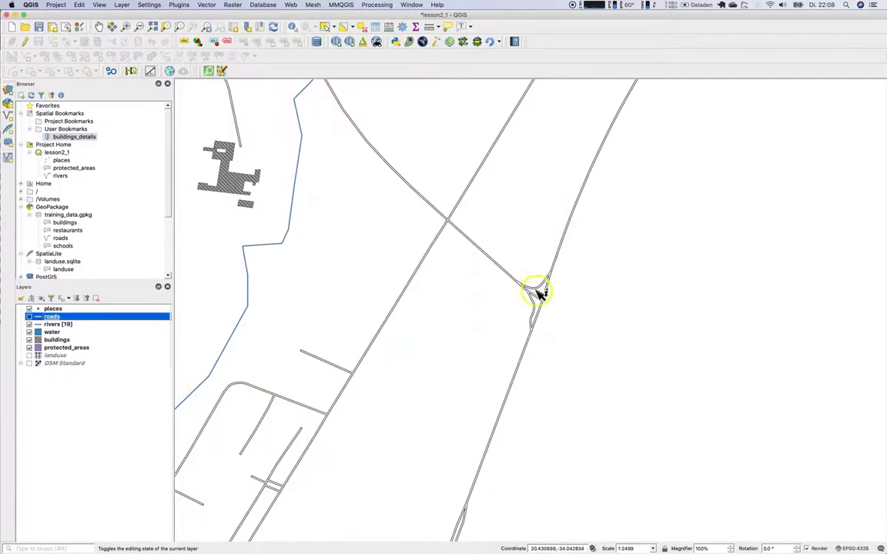
Pan the map toward the roads and turn off map rendering
scroll(539, 293, up, 1)
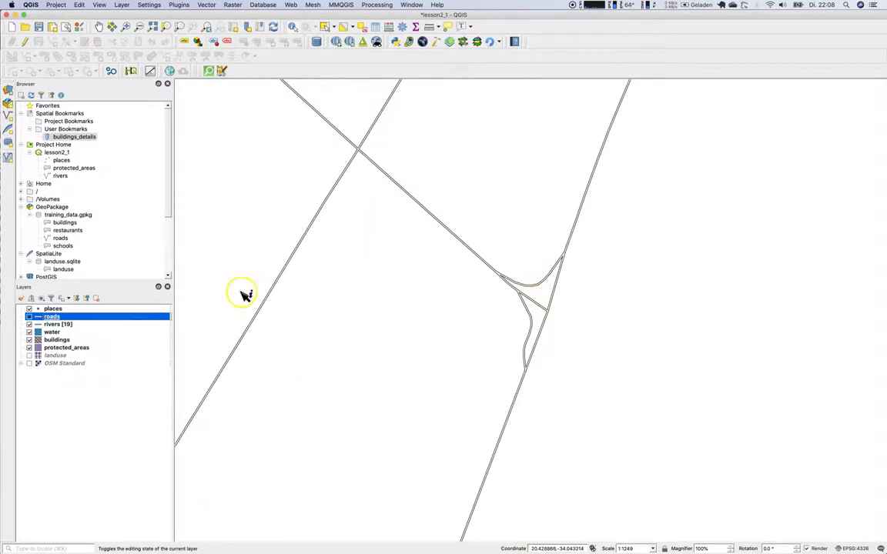
click(97, 27)
drag(261, 223, 469, 163)
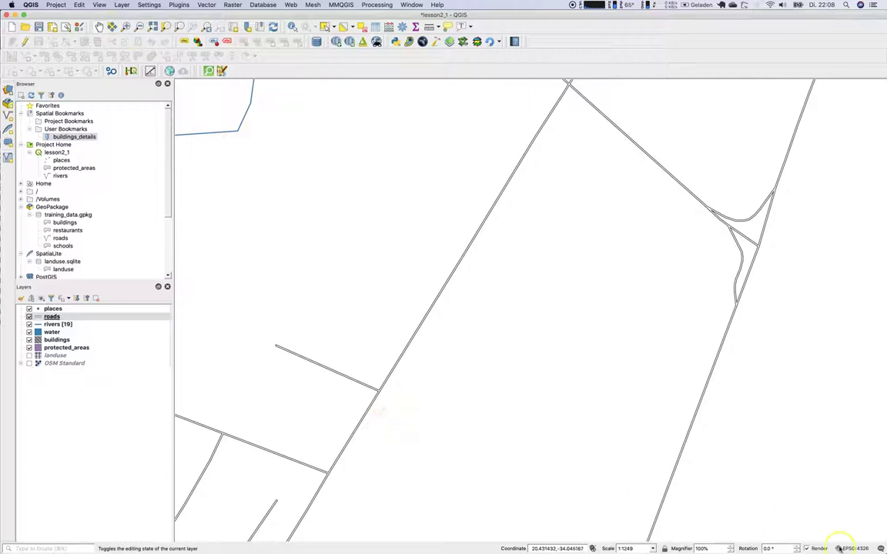
click(821, 548)
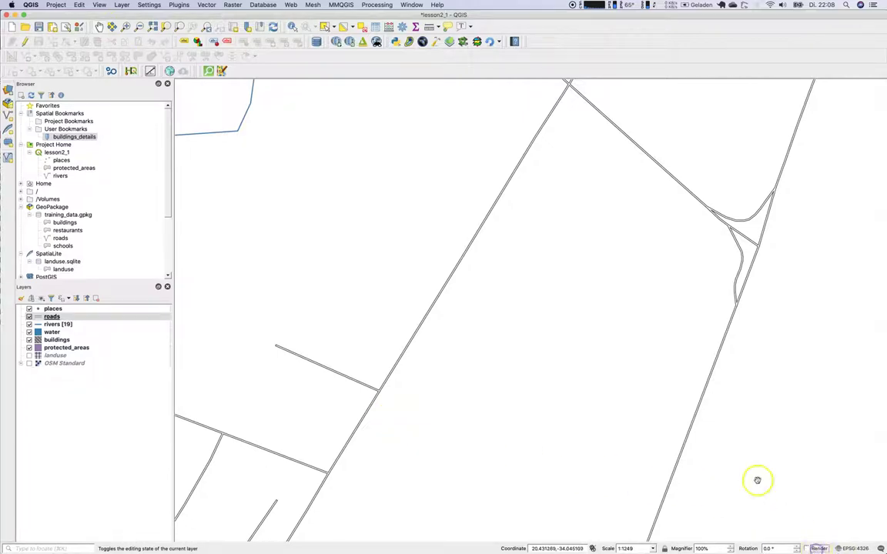
Zoom in step by step until a single road junction fills the canvas
click(126, 26)
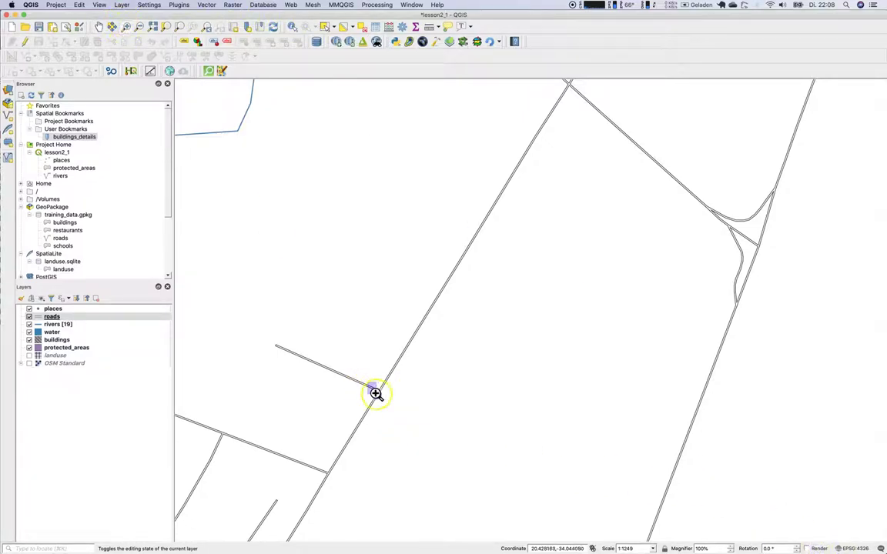
drag(368, 382, 394, 406)
scroll(429, 291, down, 5)
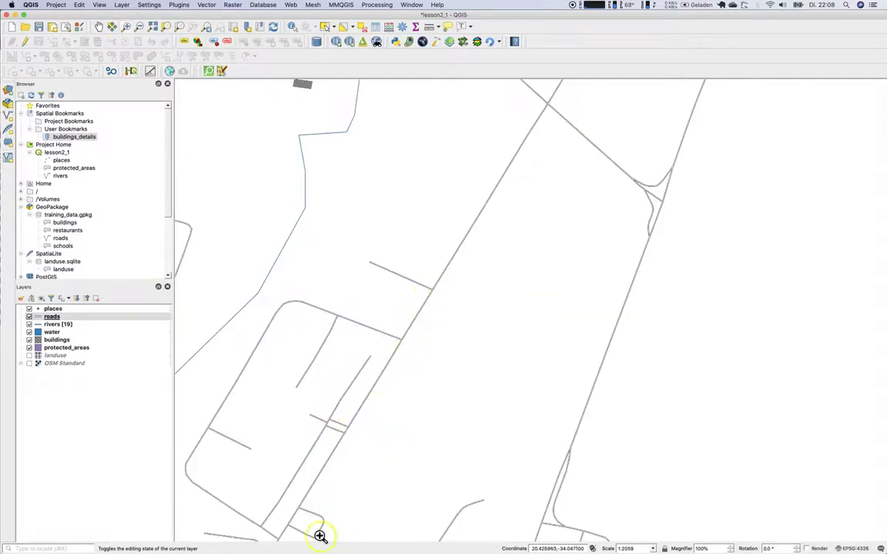
drag(562, 420, 602, 471)
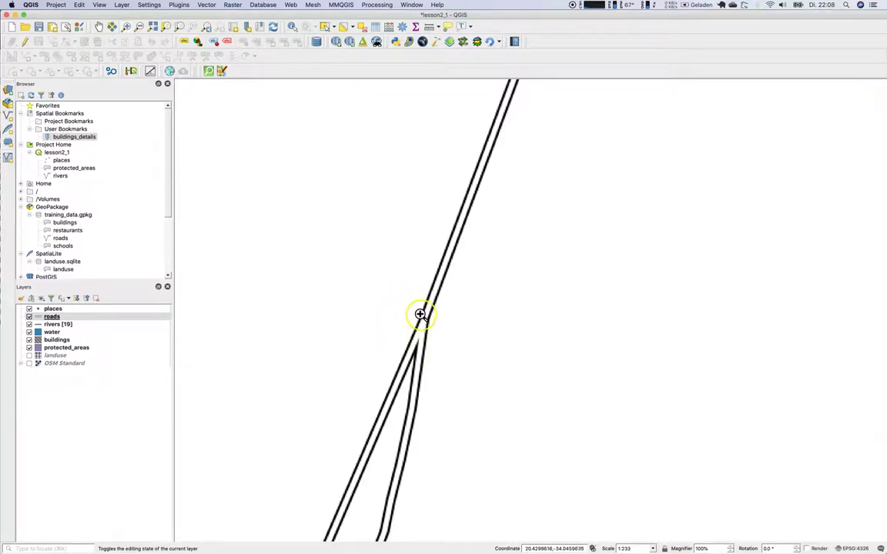
click(478, 364)
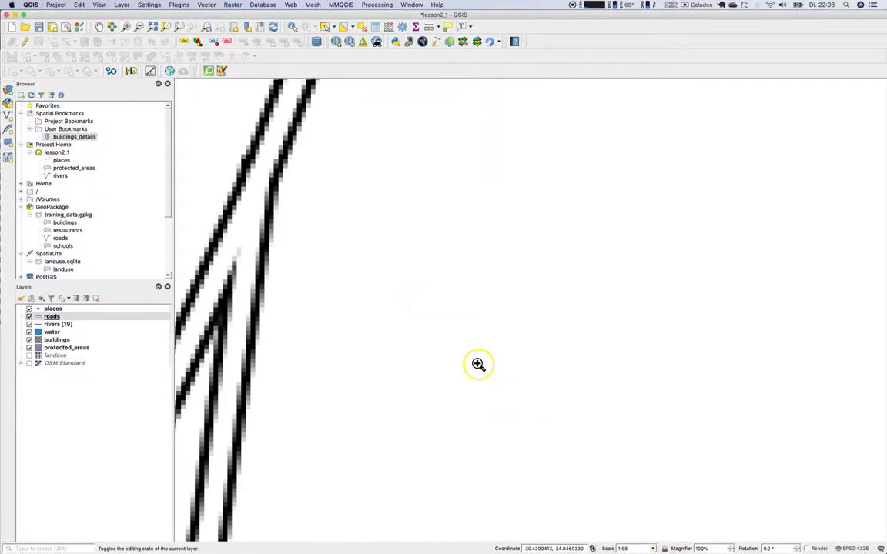
scroll(470, 368, down, 6)
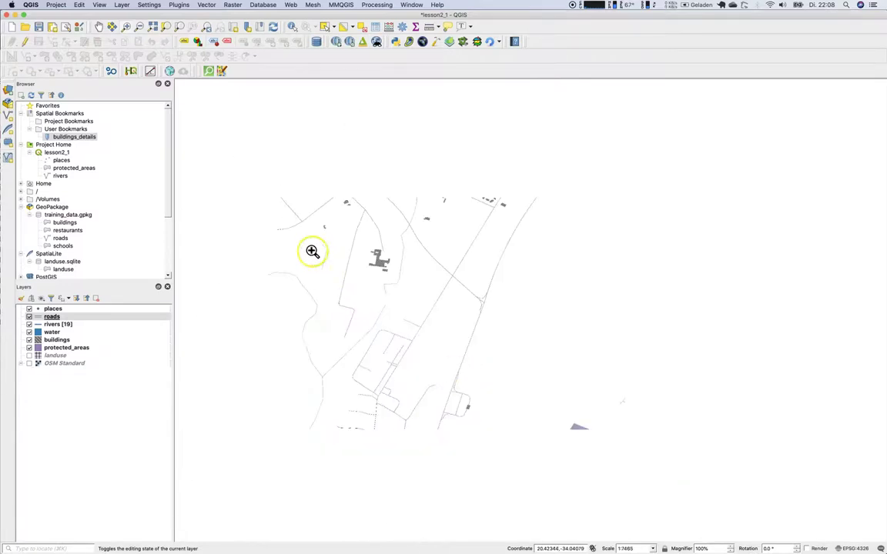
drag(256, 191, 290, 212)
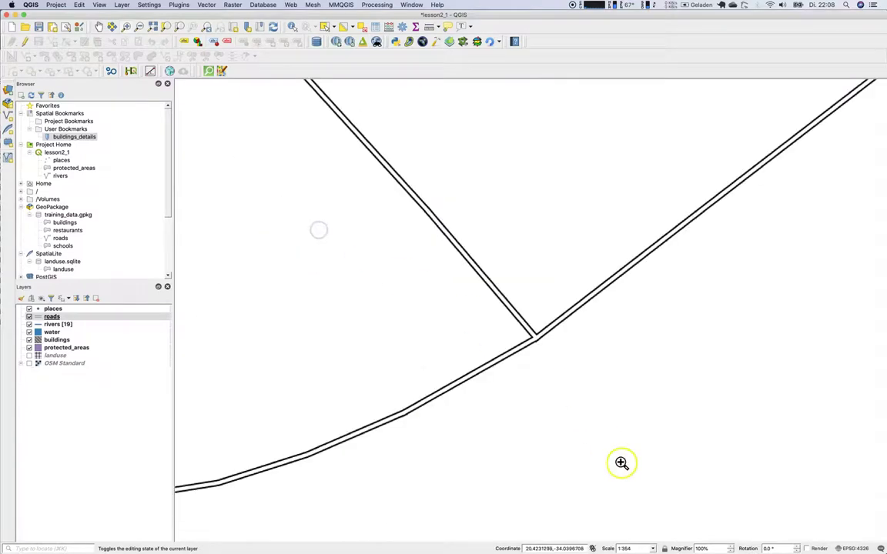
drag(508, 309, 572, 370)
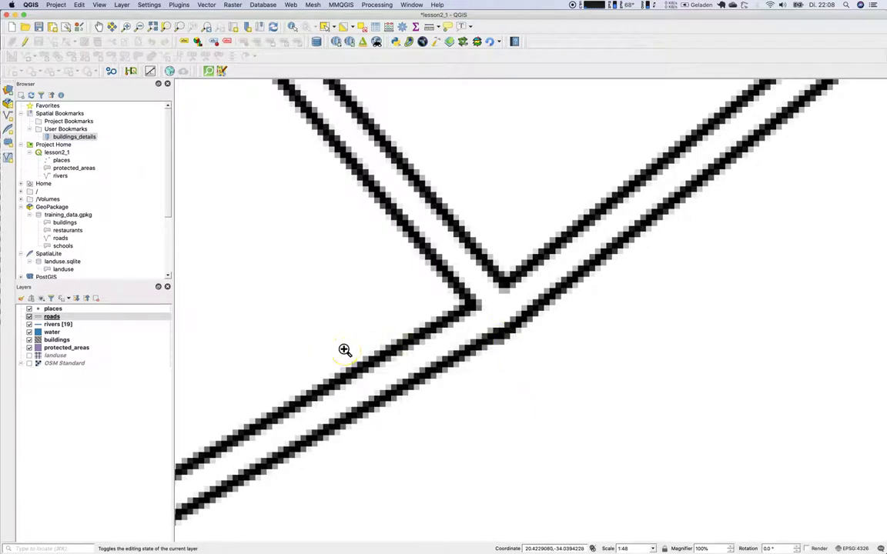
click(48, 317)
Set Round cap style on both road line layers, apply, and zoom in to check the junction
double_click(42, 317)
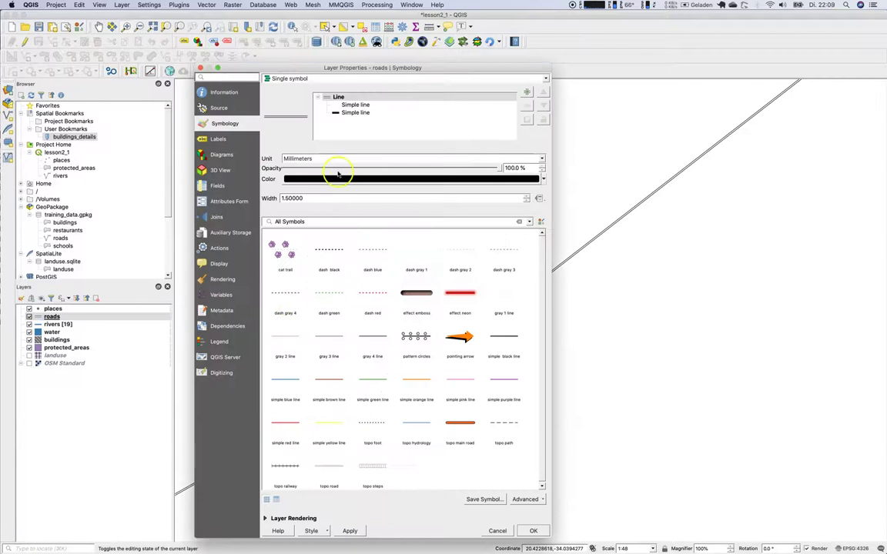
click(351, 114)
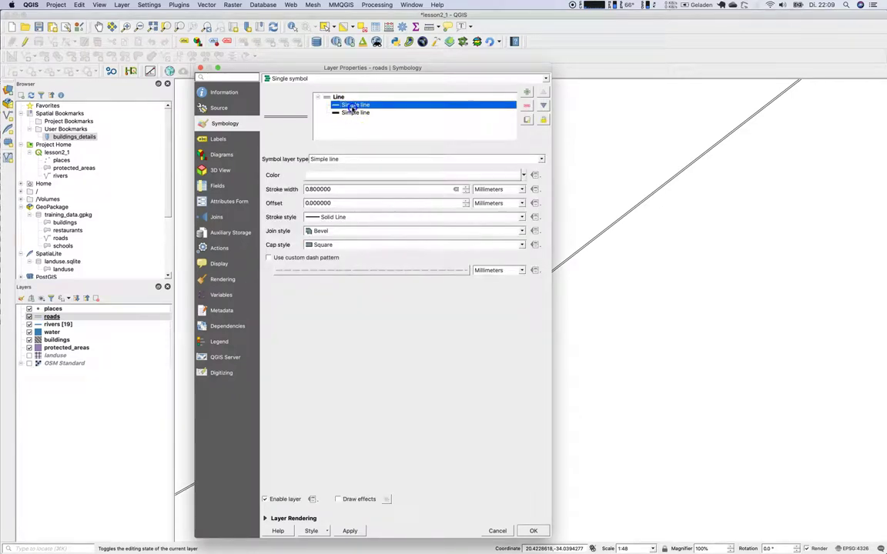
click(336, 244)
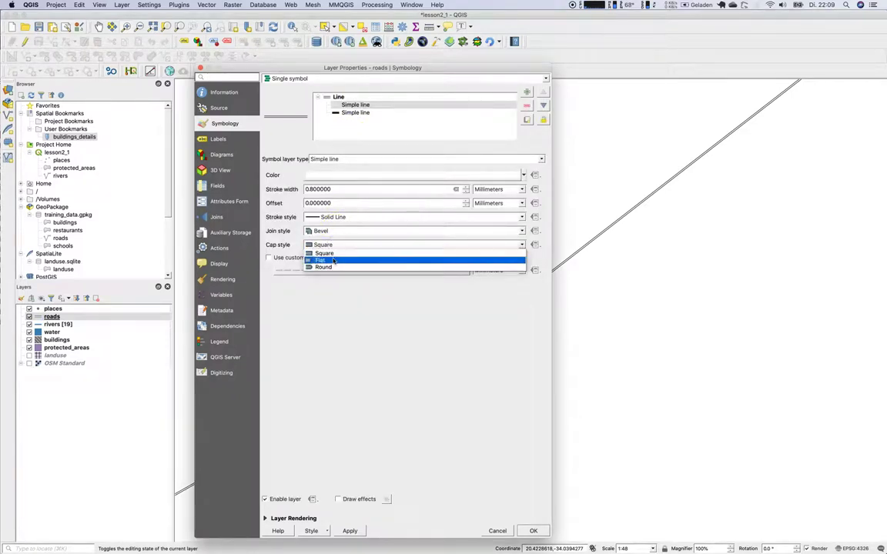
click(331, 266)
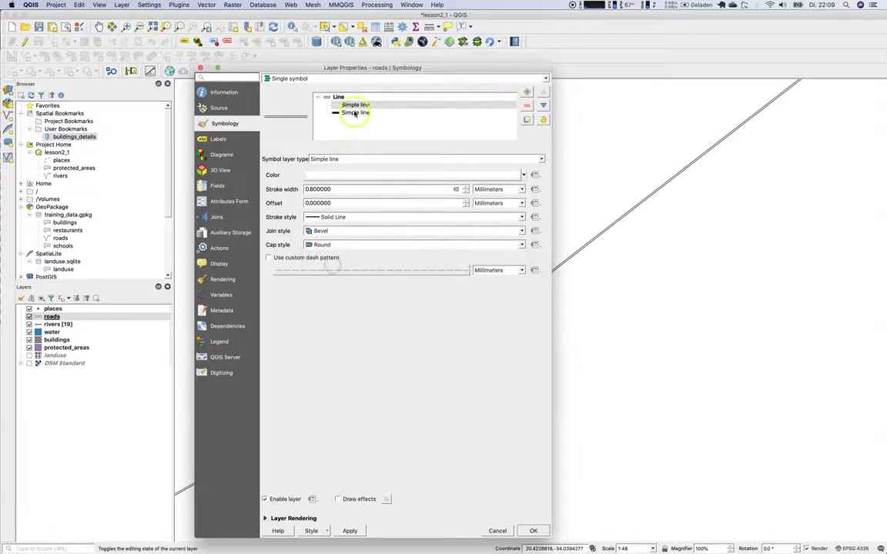
click(377, 112)
click(335, 247)
click(332, 265)
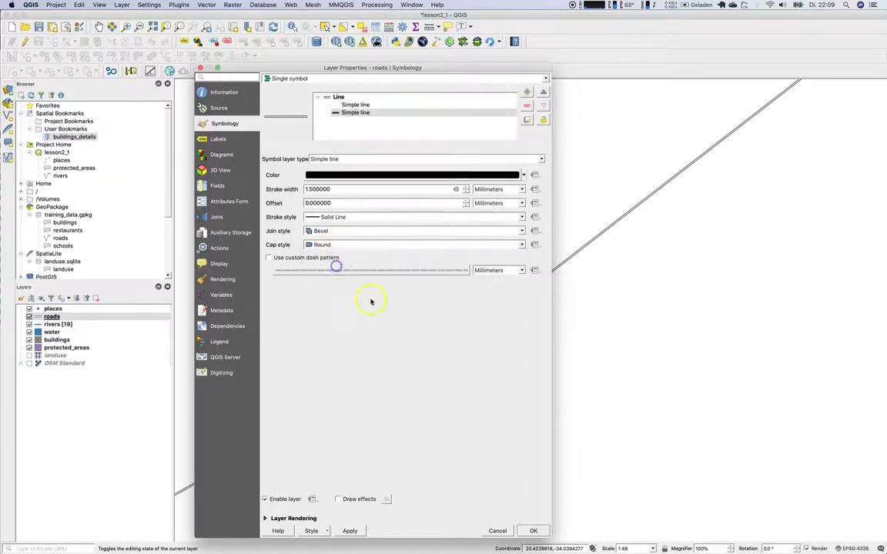
click(348, 530)
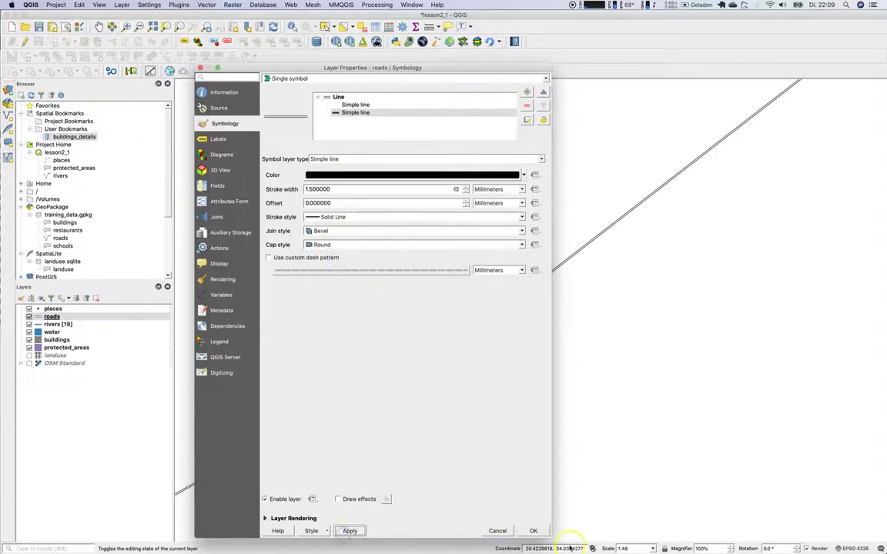
click(534, 531)
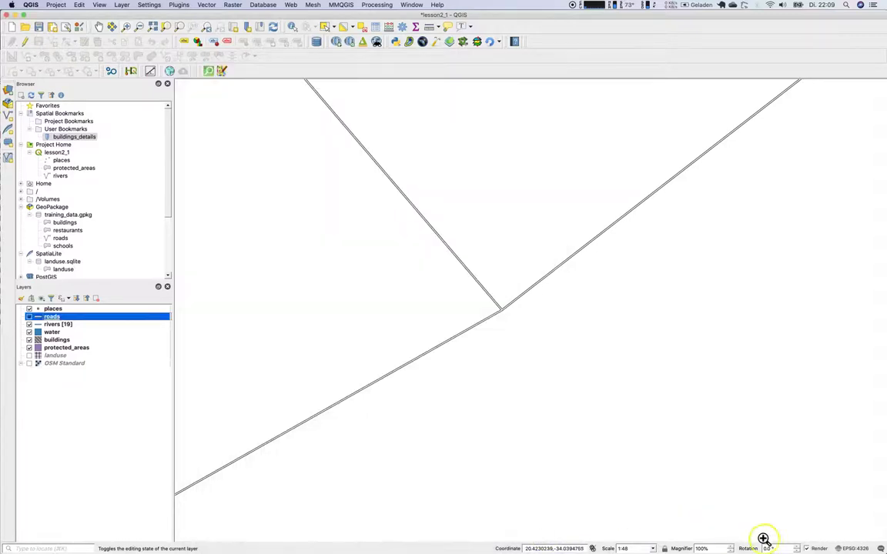
drag(472, 298, 526, 332)
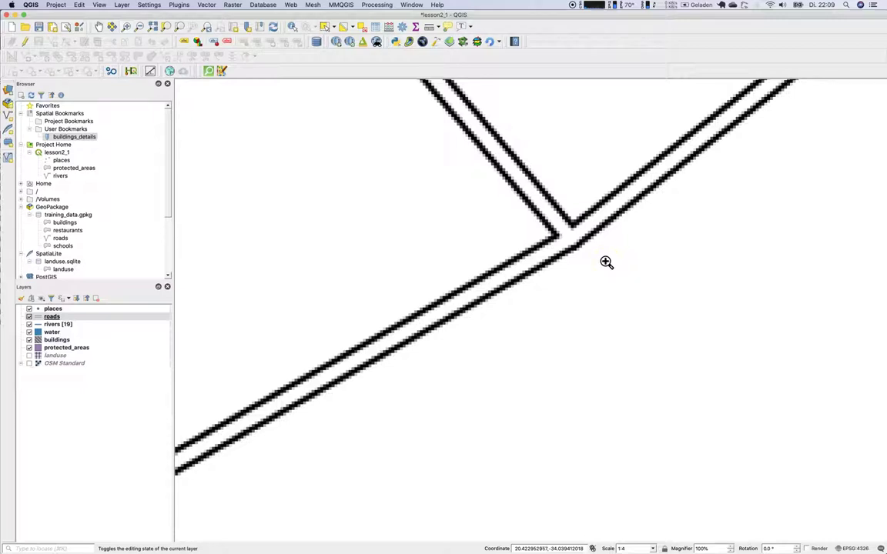
scroll(576, 259, down, 7)
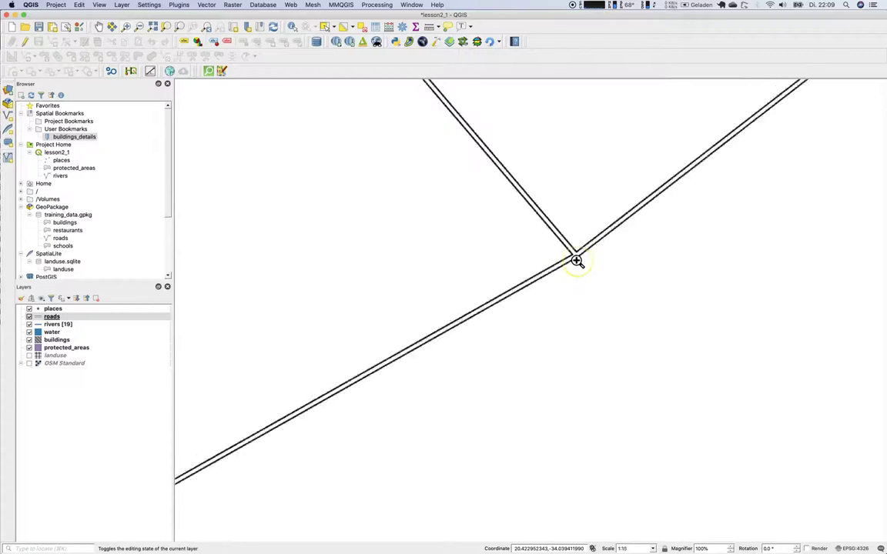
Turn map rendering back on, zoom out, and pan to a built-up area with buildings
click(806, 549)
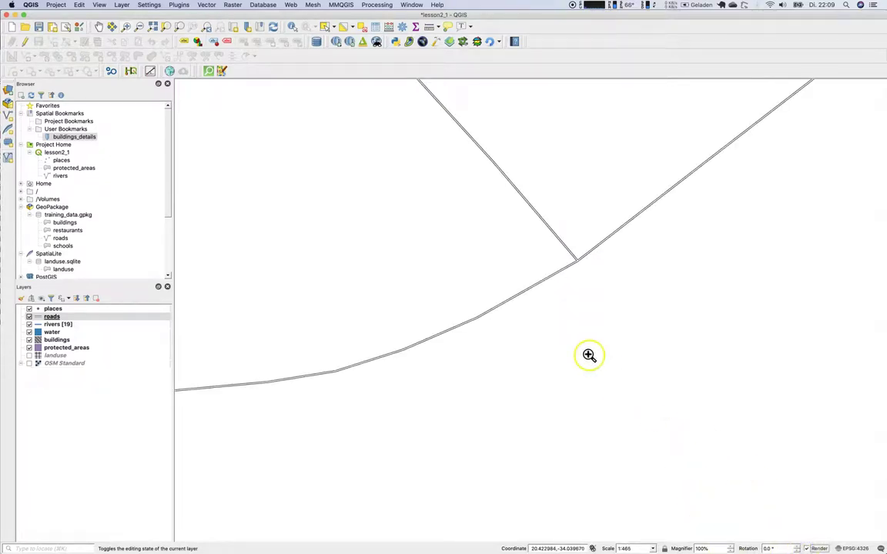
scroll(589, 354, down, 1)
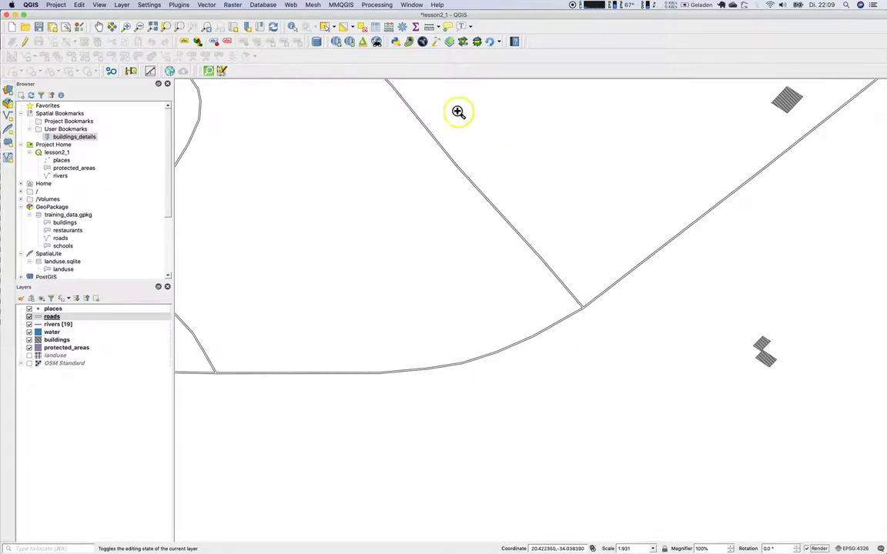
click(100, 27)
drag(510, 222, 488, 382)
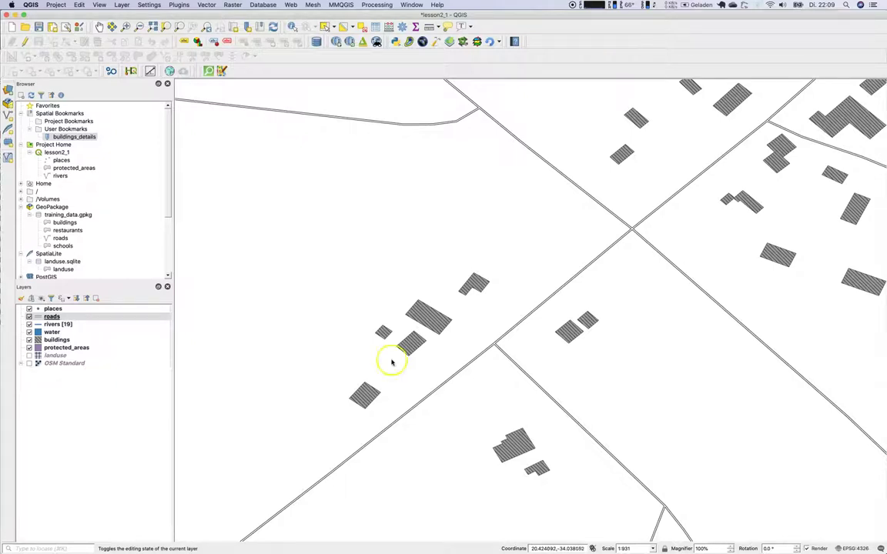
click(37, 319)
Save the roads layer style as road_self in QML format
double_click(37, 319)
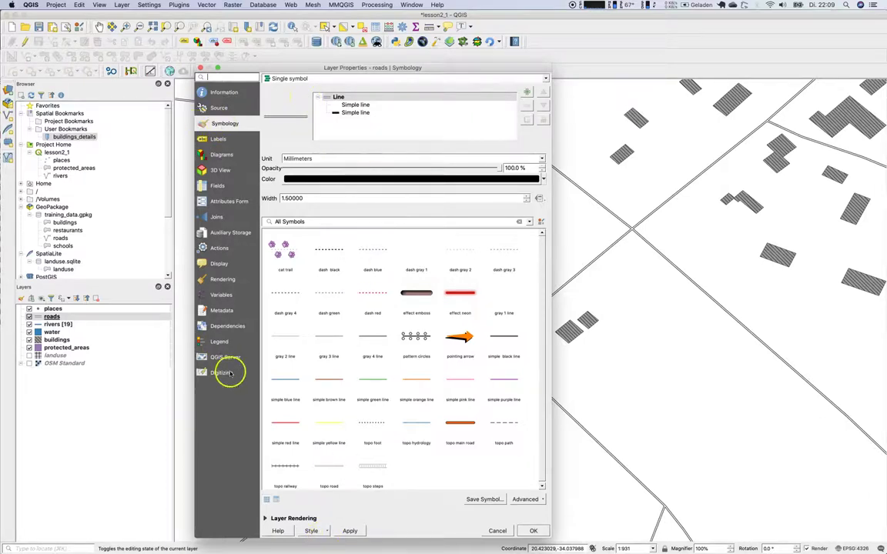
click(325, 531)
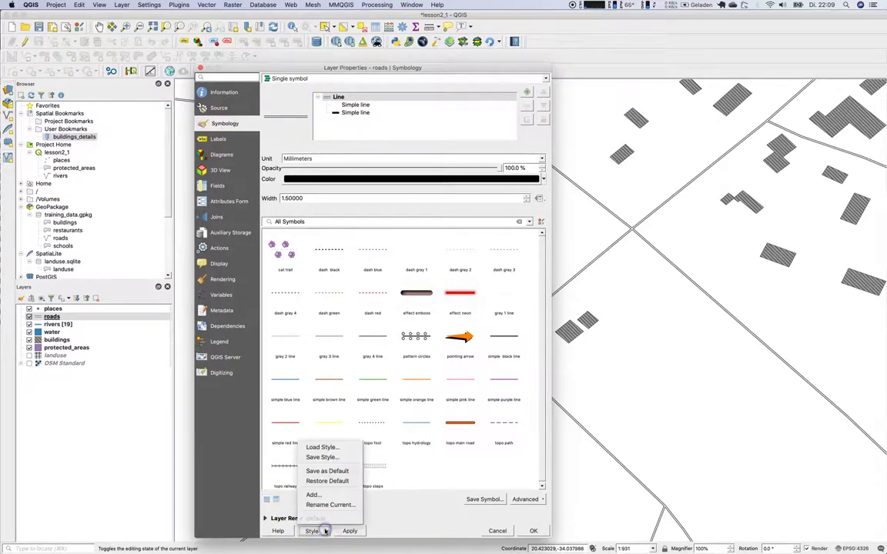
click(324, 458)
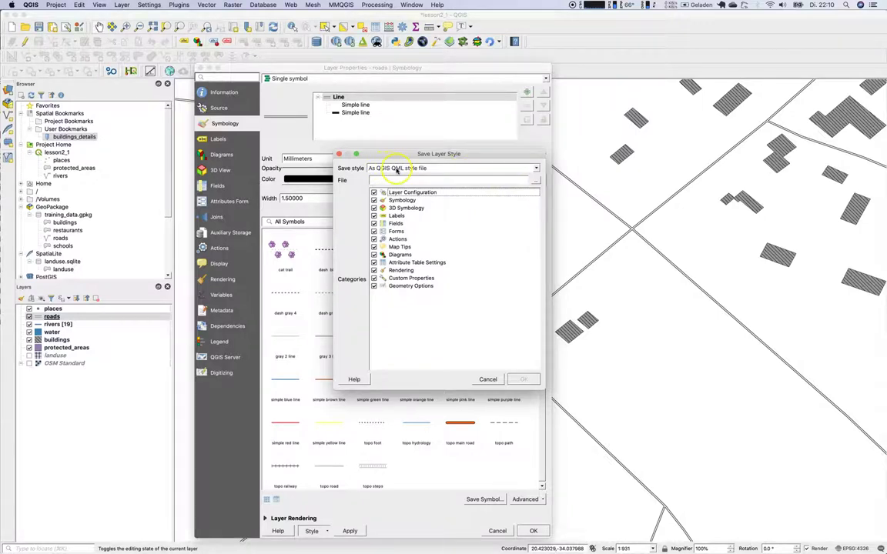
click(535, 181)
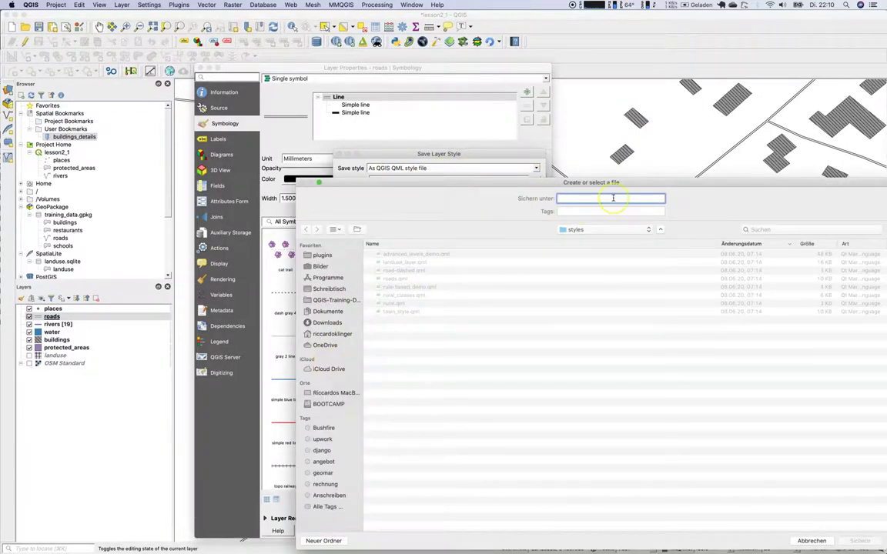
text(road_s)
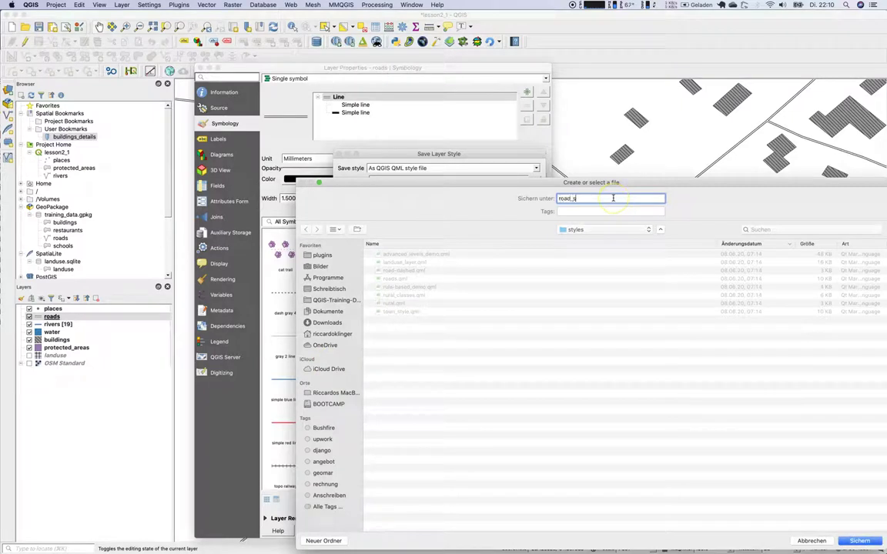
text(elf)
click(868, 541)
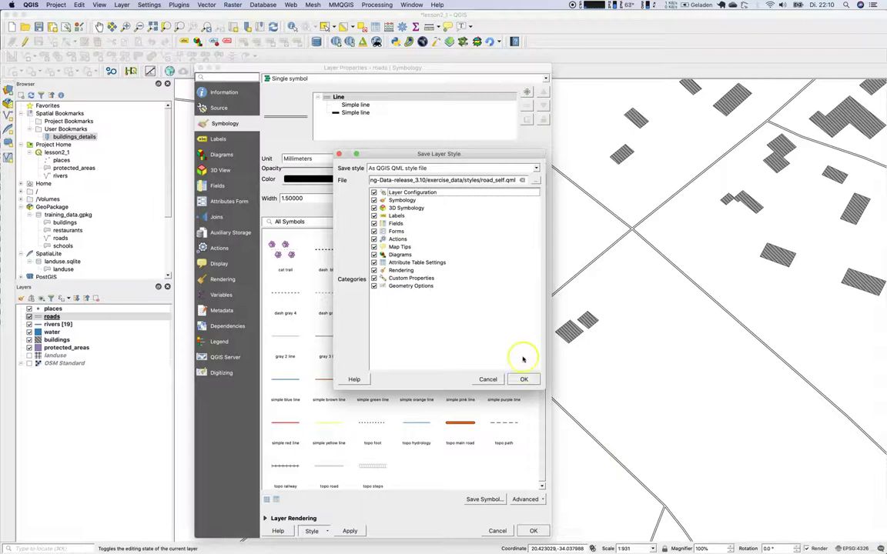
click(535, 169)
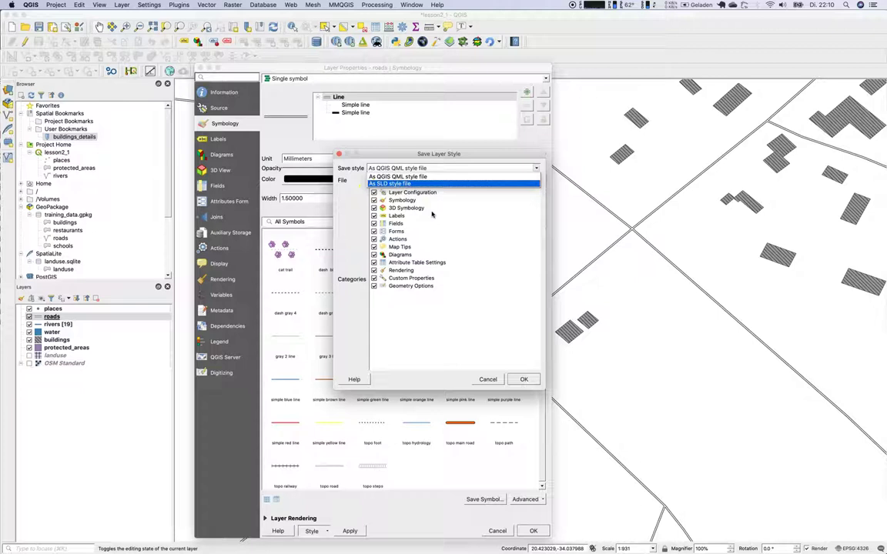
click(522, 379)
click(523, 531)
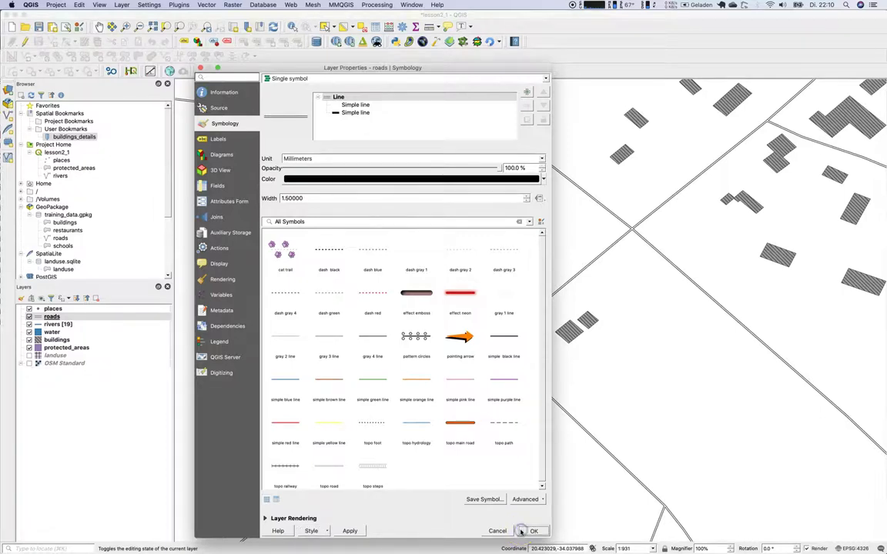
click(521, 531)
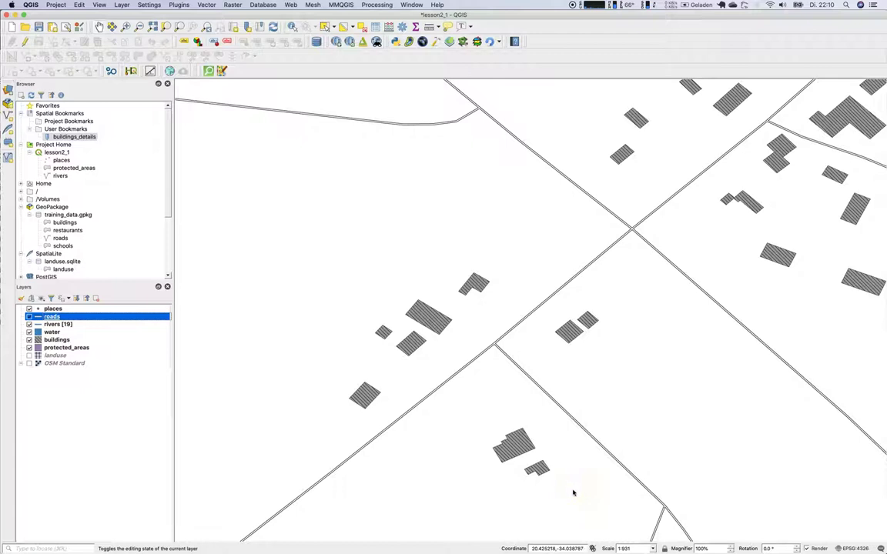
Zoom out and open the roads layer's attribute table listing 18176 features
scroll(627, 312, down, 1)
scroll(628, 312, down, 1)
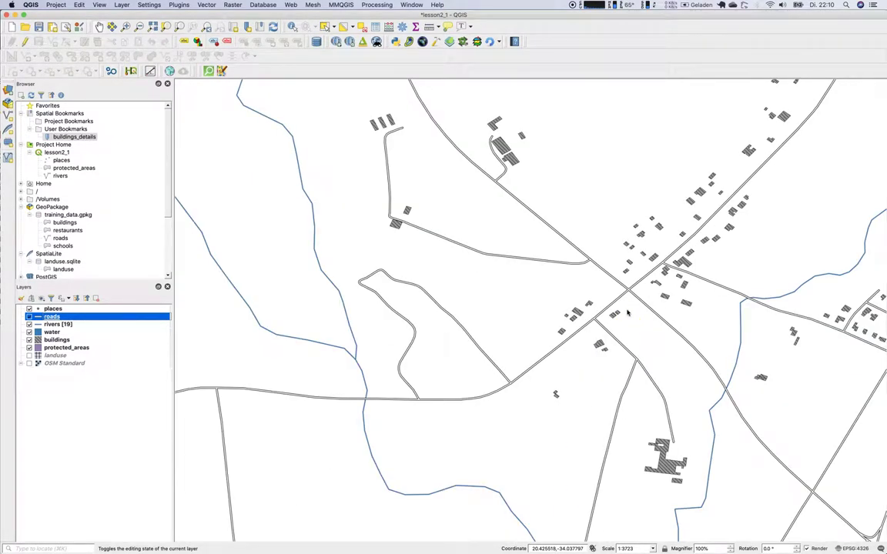
right_click(48, 316)
click(93, 428)
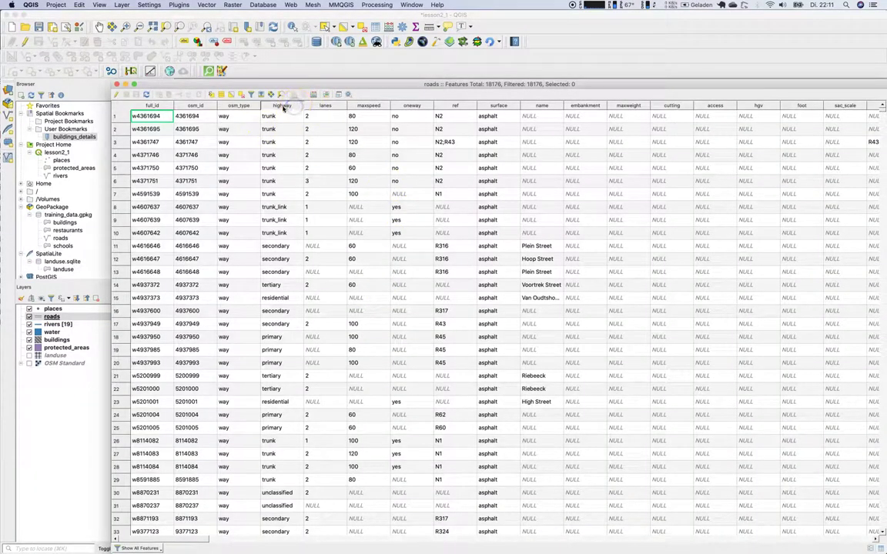
Sort the roads attribute table by highway, scroll through the rows, and close it
click(282, 106)
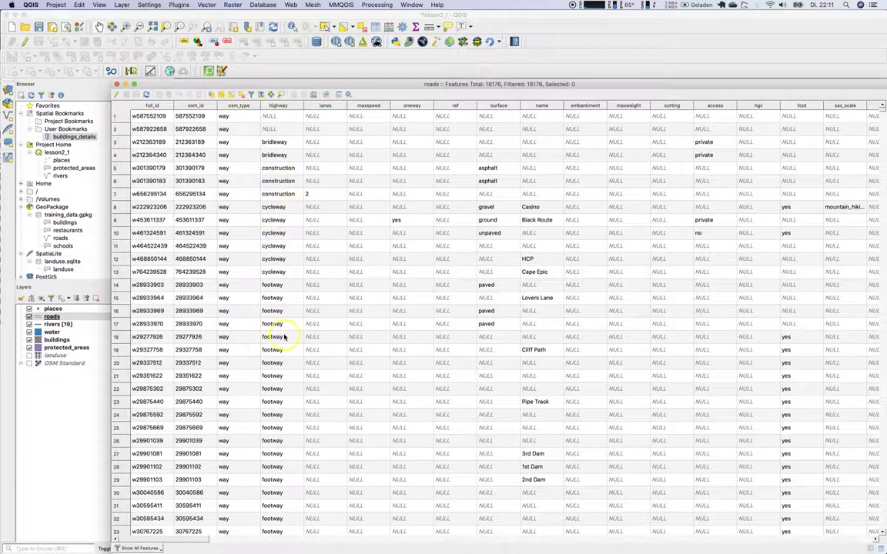
scroll(286, 342, down, 7)
scroll(289, 350, down, 20)
scroll(290, 351, down, 20)
scroll(289, 350, down, 20)
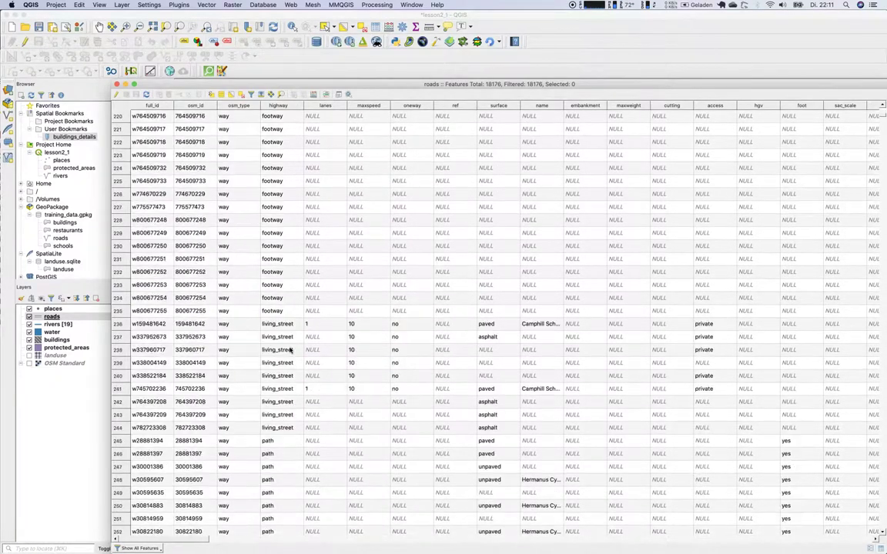
scroll(291, 350, down, 3)
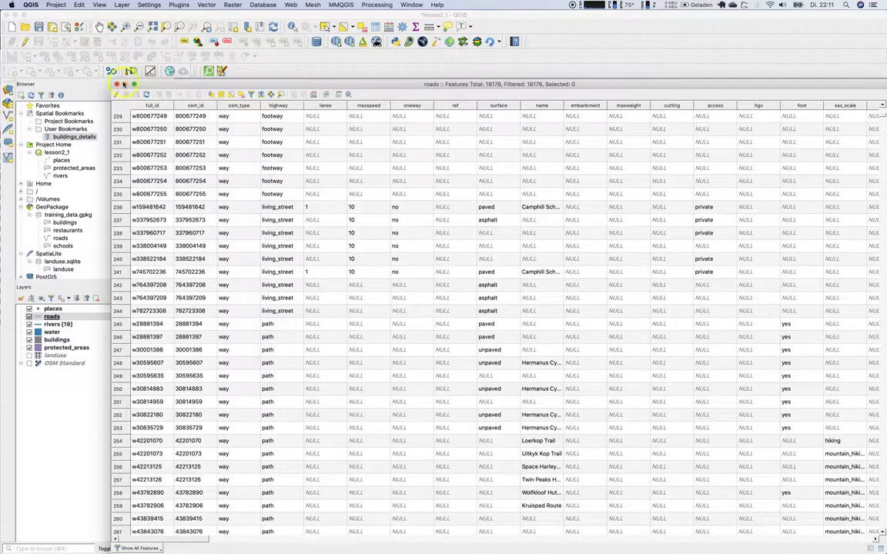
click(116, 84)
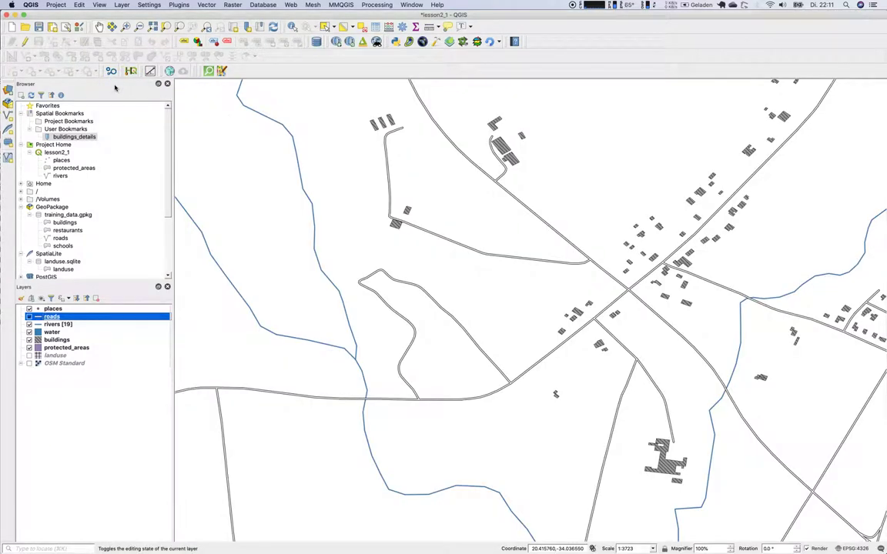
Switch the roads renderer to Categorized with access as the value field
click(55, 319)
double_click(53, 317)
click(317, 531)
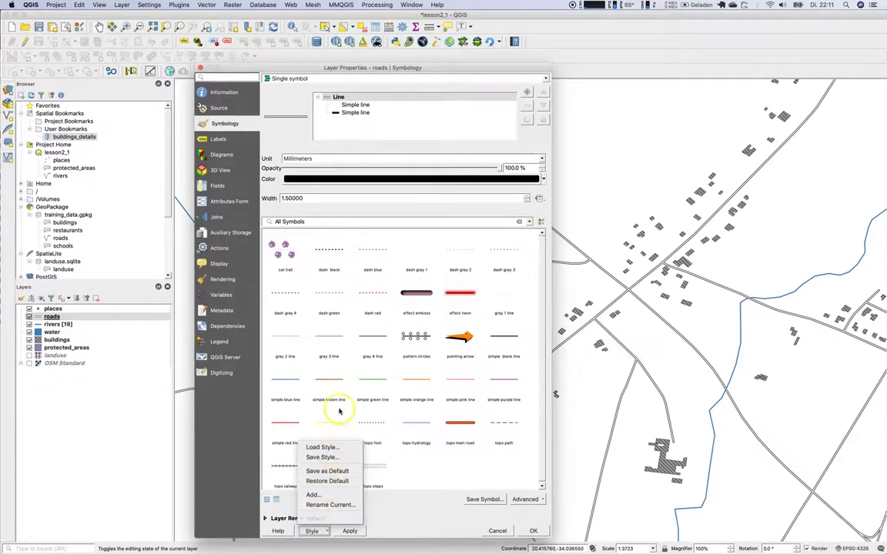
click(308, 78)
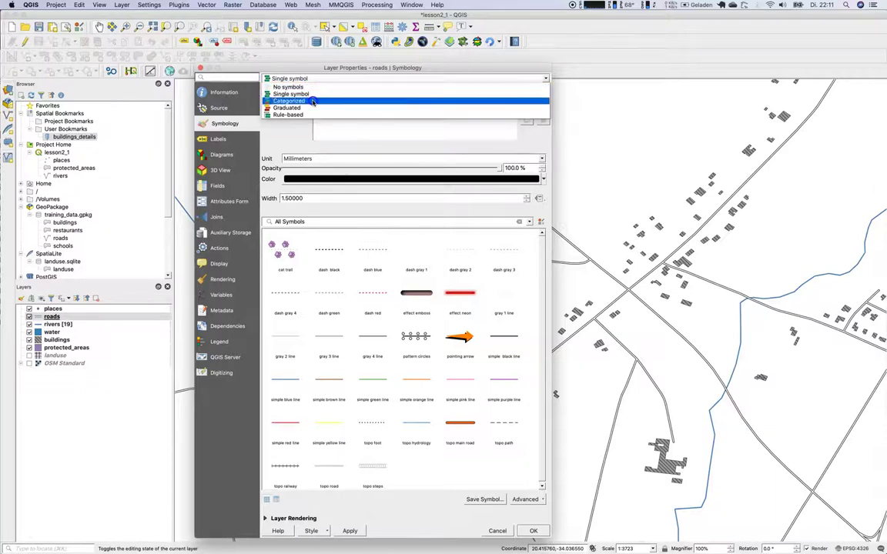
click(312, 101)
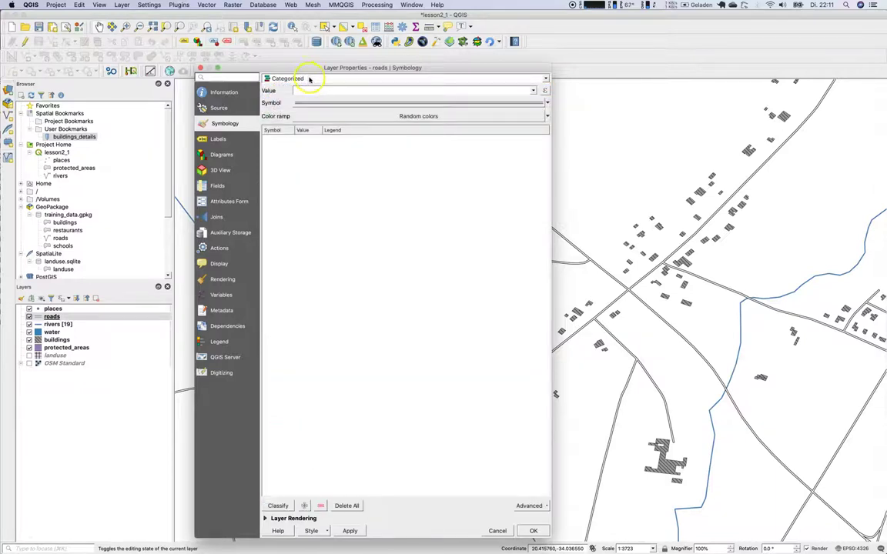
click(309, 78)
click(308, 91)
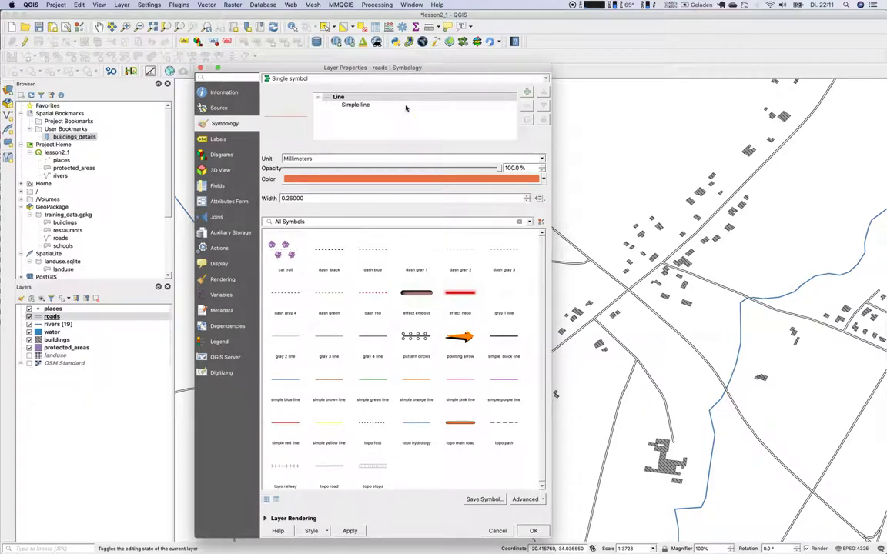
click(305, 79)
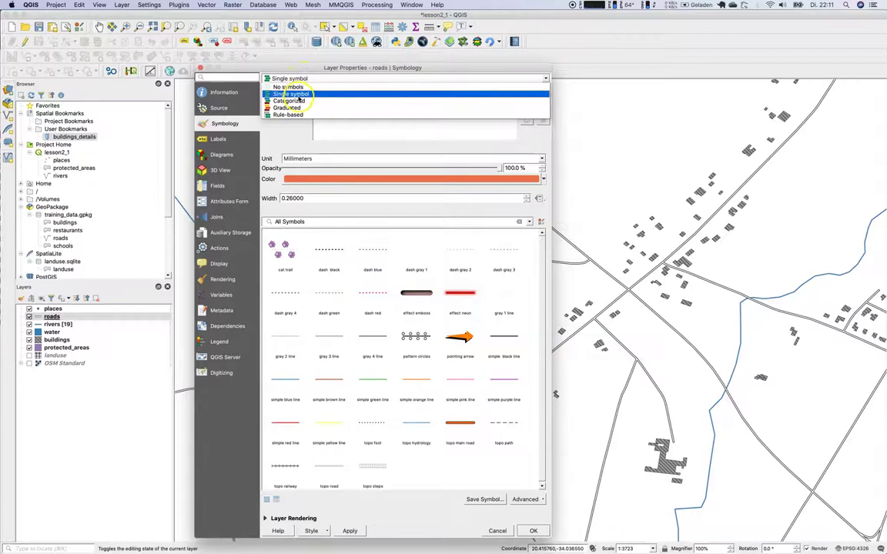
click(300, 103)
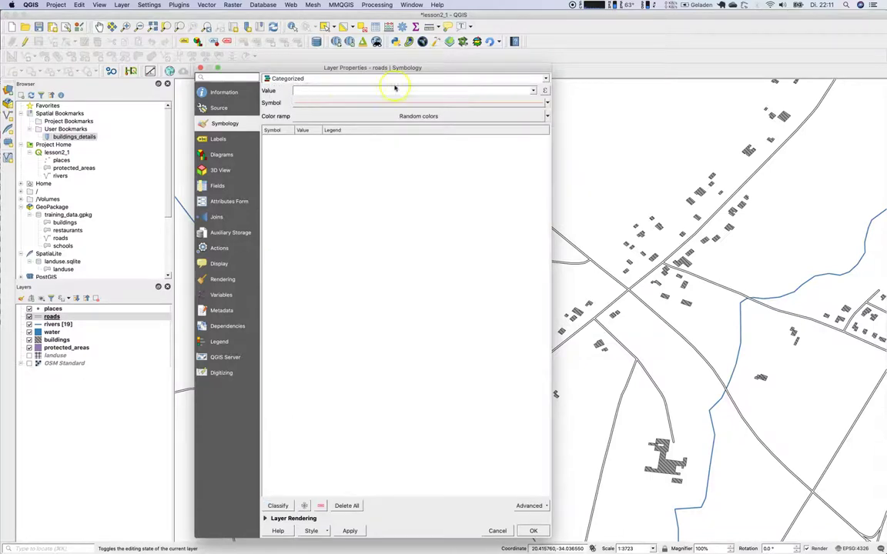
click(533, 91)
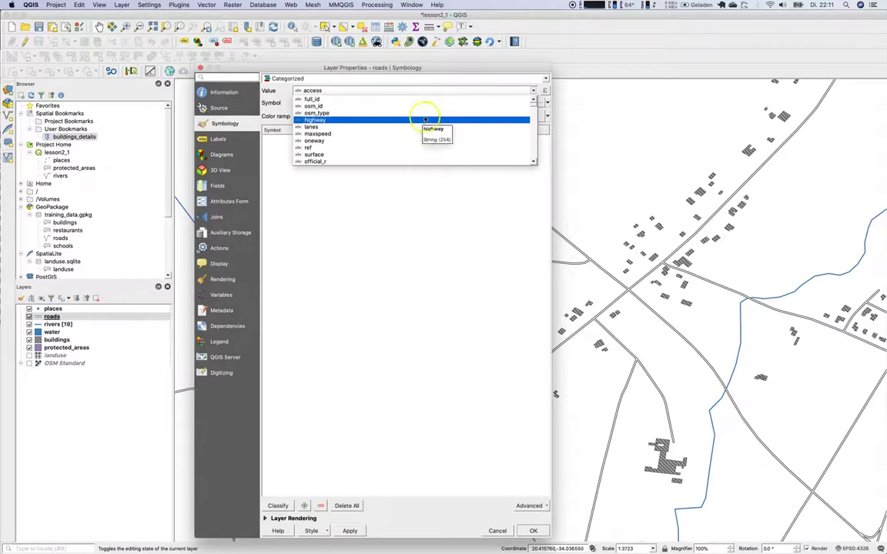
click(508, 80)
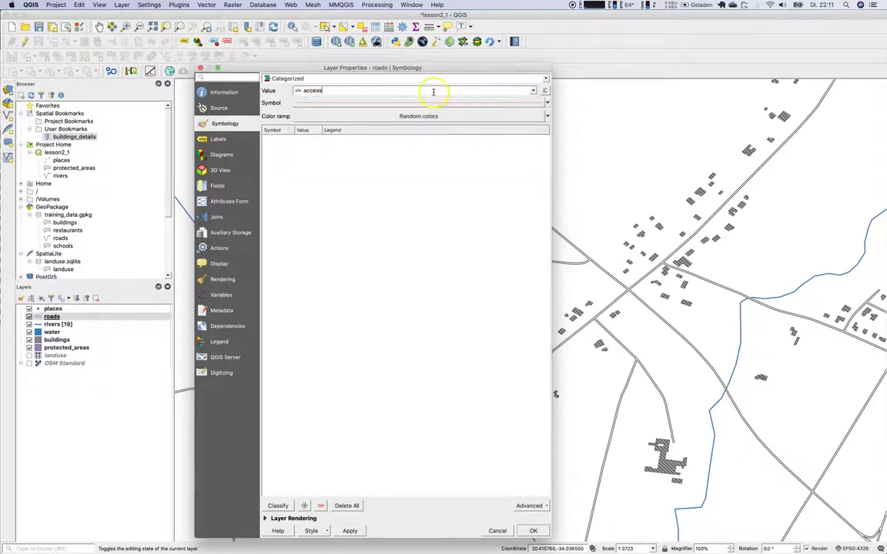
click(311, 531)
Load the style file advanced_levels_demo.qml into the roads layer
click(324, 447)
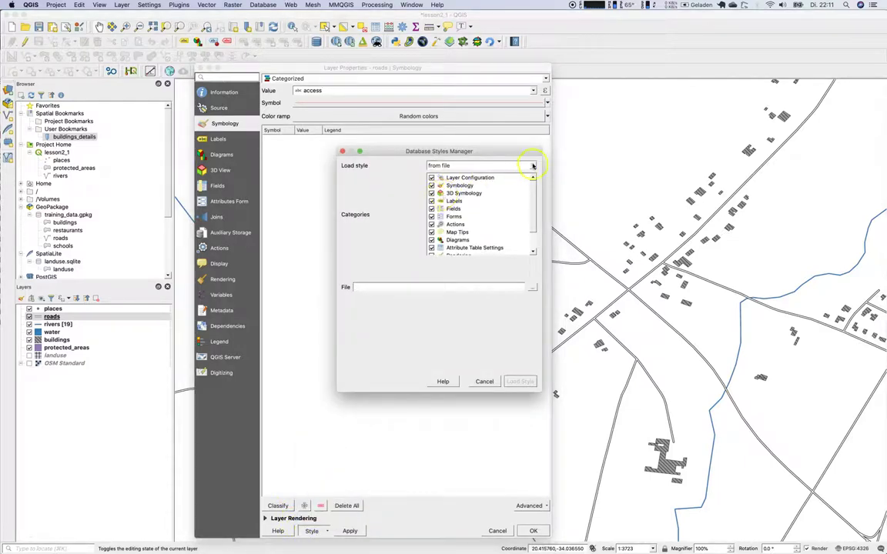
scroll(533, 223, down, 3)
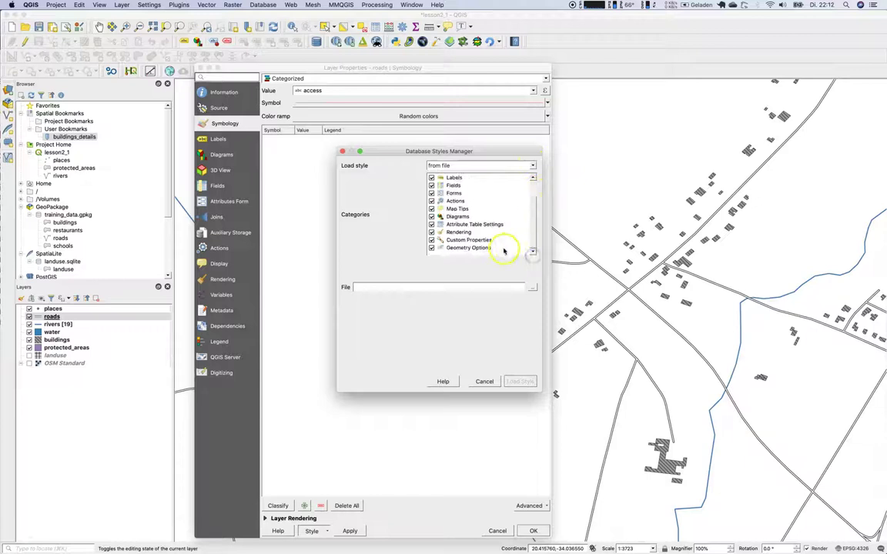
click(533, 288)
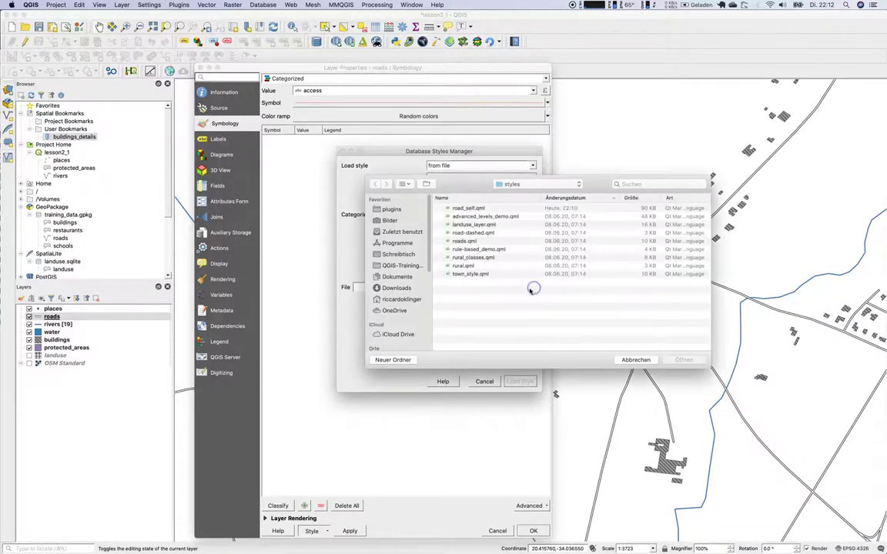
click(472, 218)
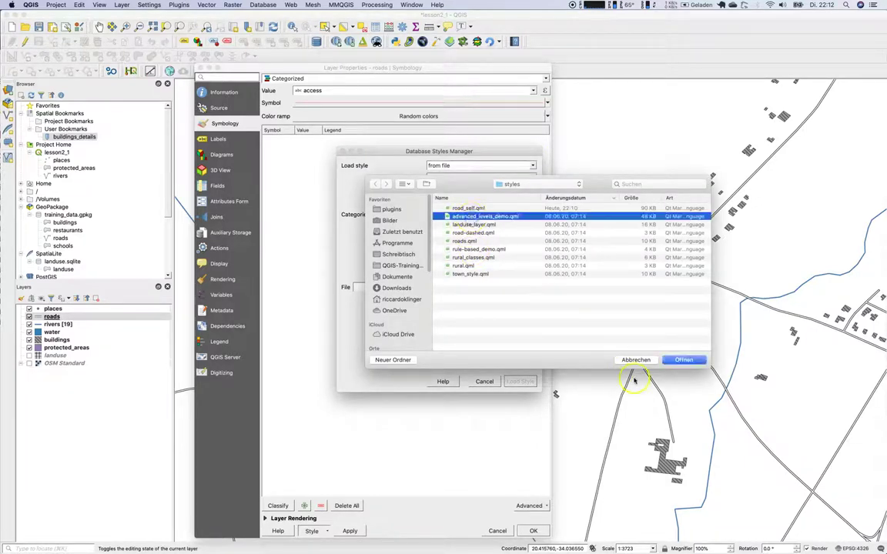
click(684, 360)
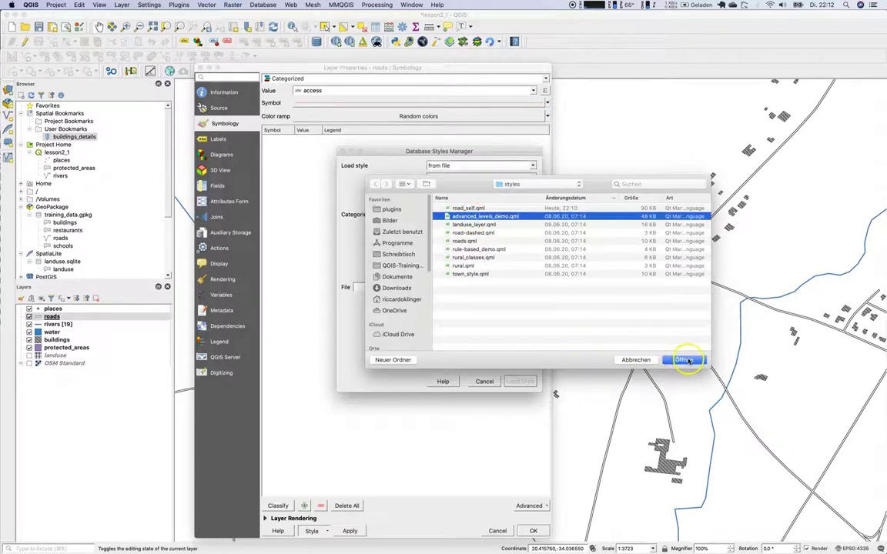
click(535, 381)
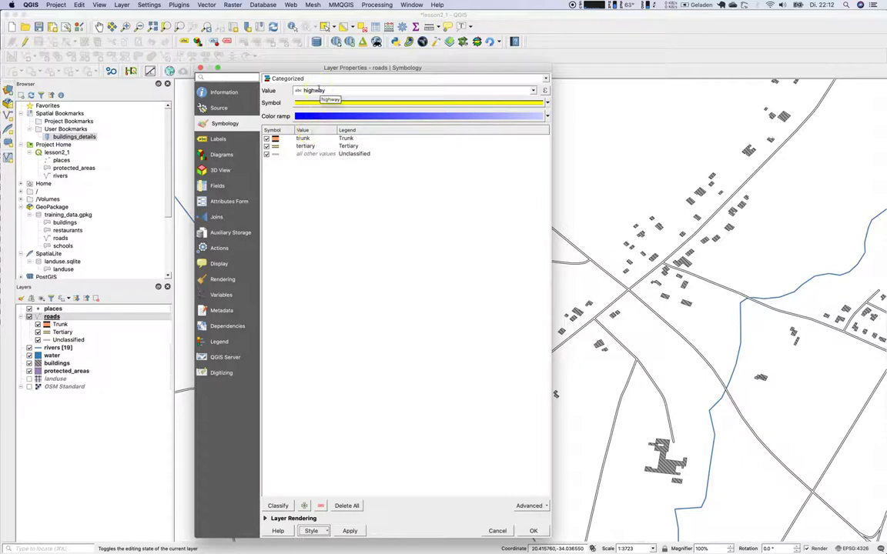
Keep the trunk and tertiary categories, switch off all other values, and apply
drag(303, 139, 276, 154)
click(275, 147)
click(276, 139)
click(276, 146)
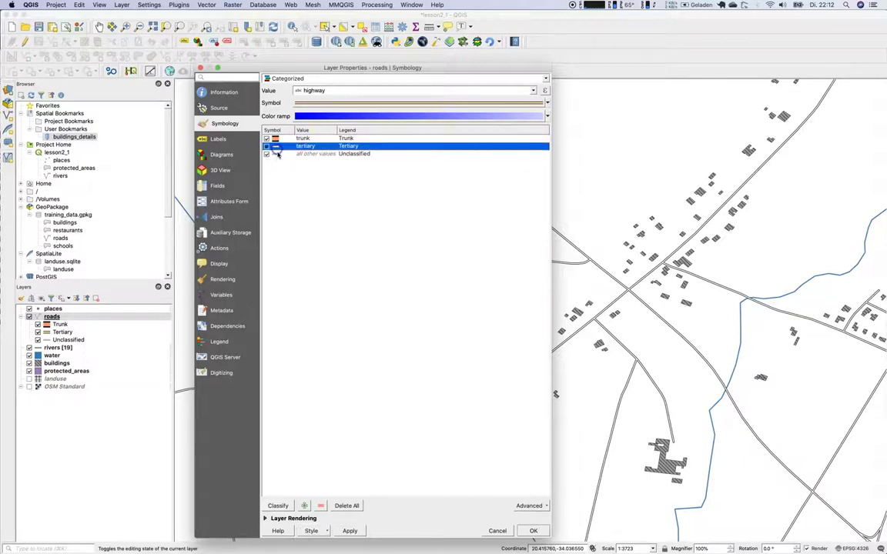
click(276, 155)
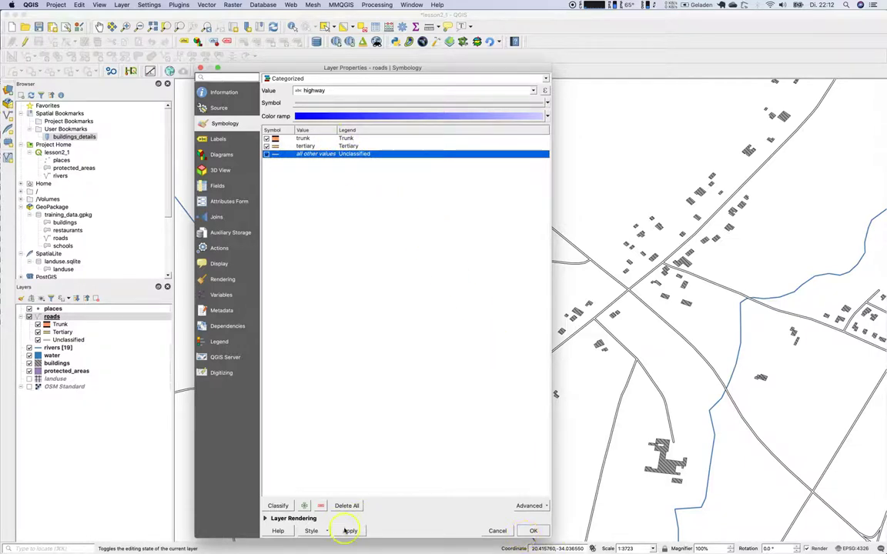
click(349, 530)
click(534, 533)
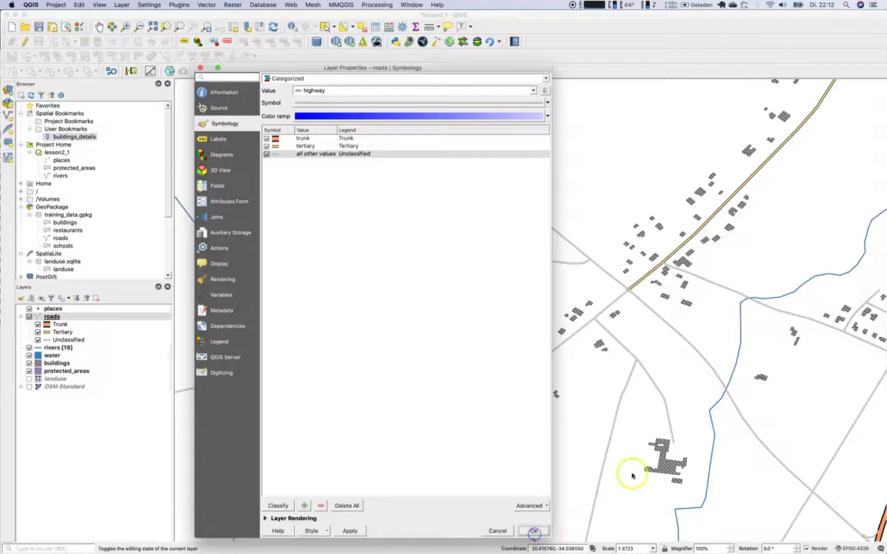
click(100, 28)
drag(549, 297, 348, 218)
drag(552, 358, 409, 239)
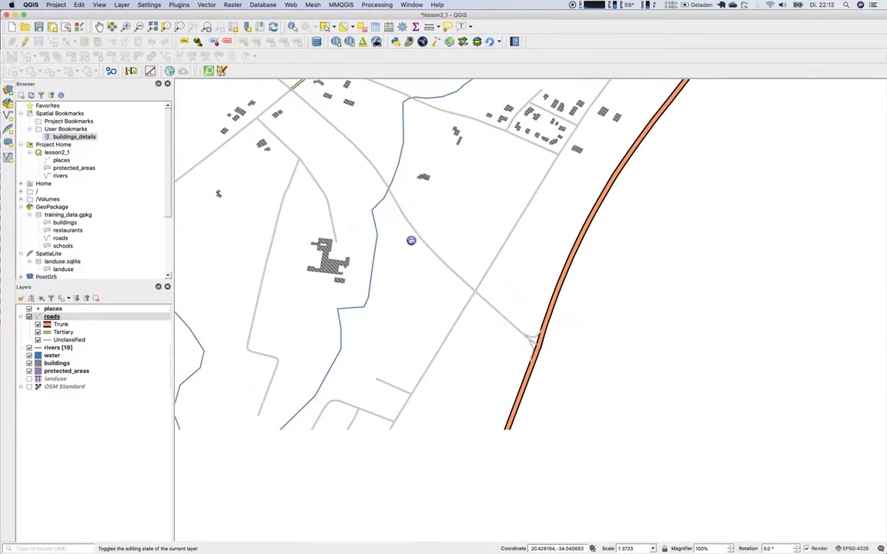
scroll(585, 297, down, 3)
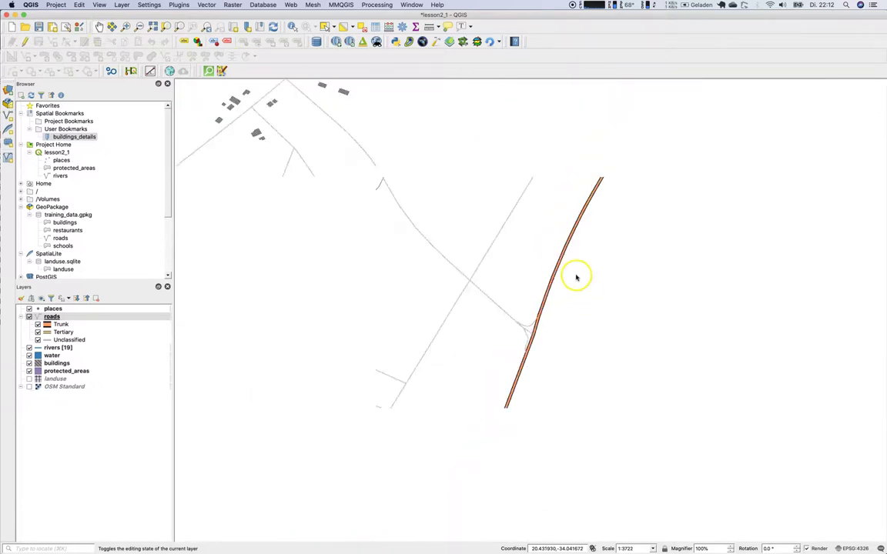
drag(578, 271, 437, 349)
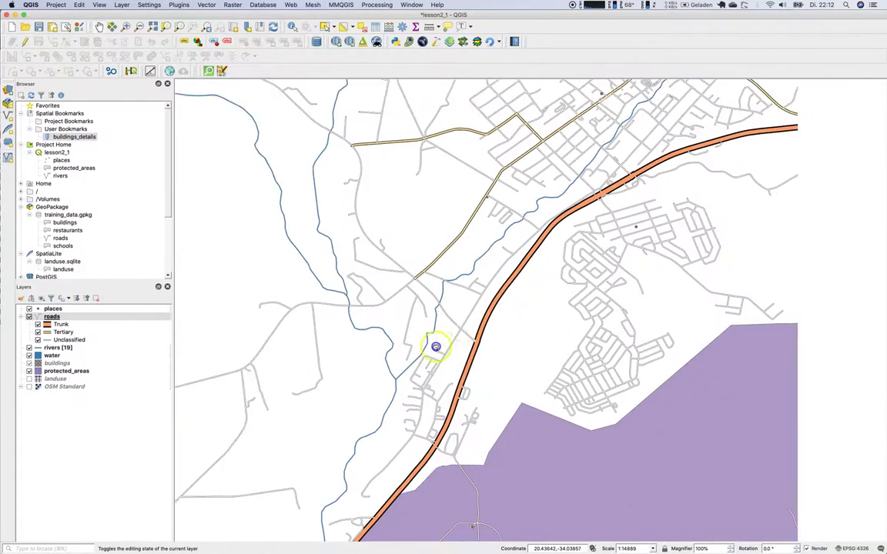
scroll(451, 350, down, 3)
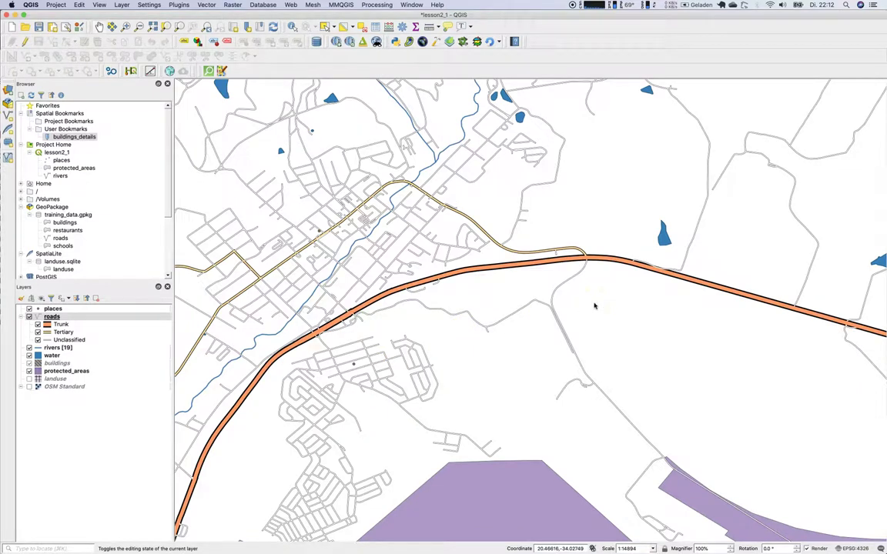
drag(358, 260, 450, 277)
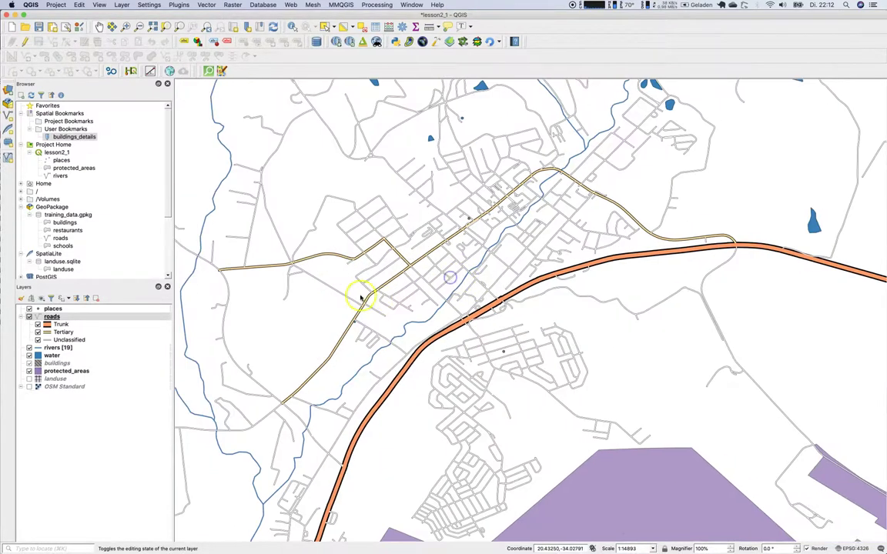
drag(361, 298, 373, 293)
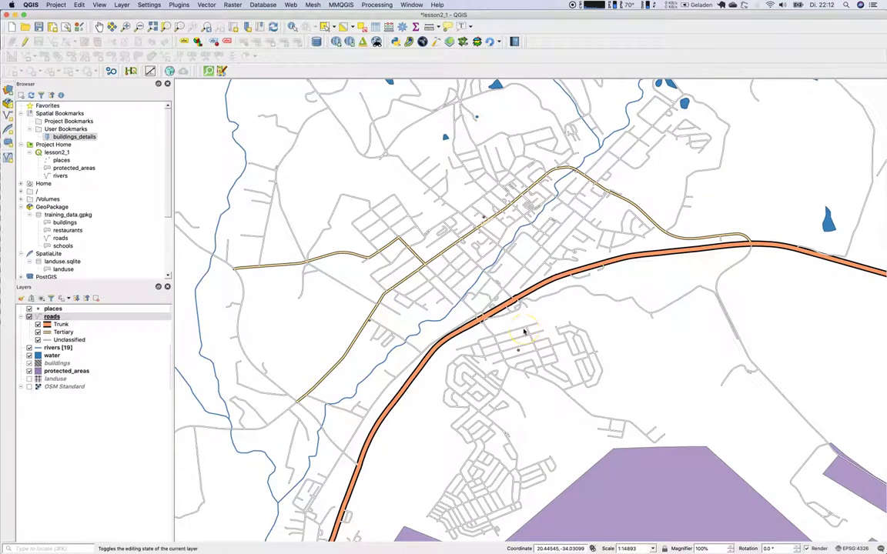
scroll(523, 331, down, 3)
scroll(554, 336, up, 1)
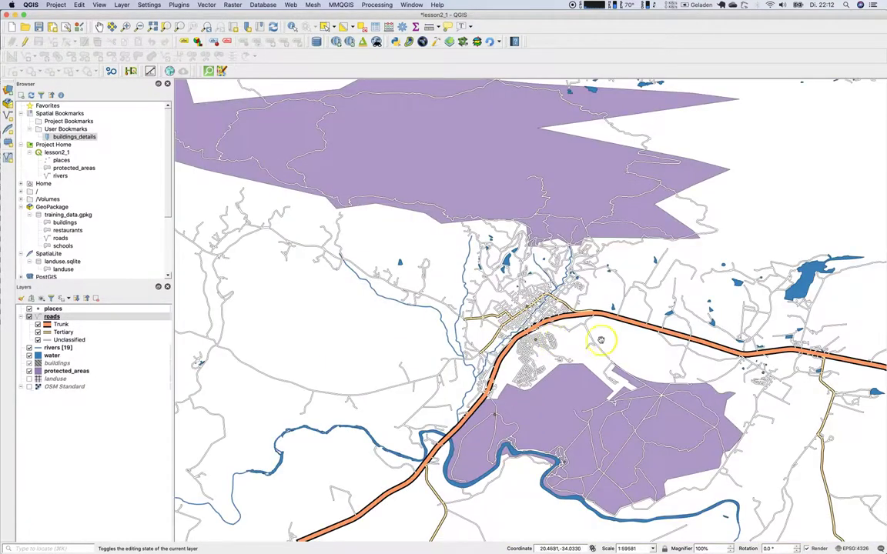
drag(601, 339, 453, 286)
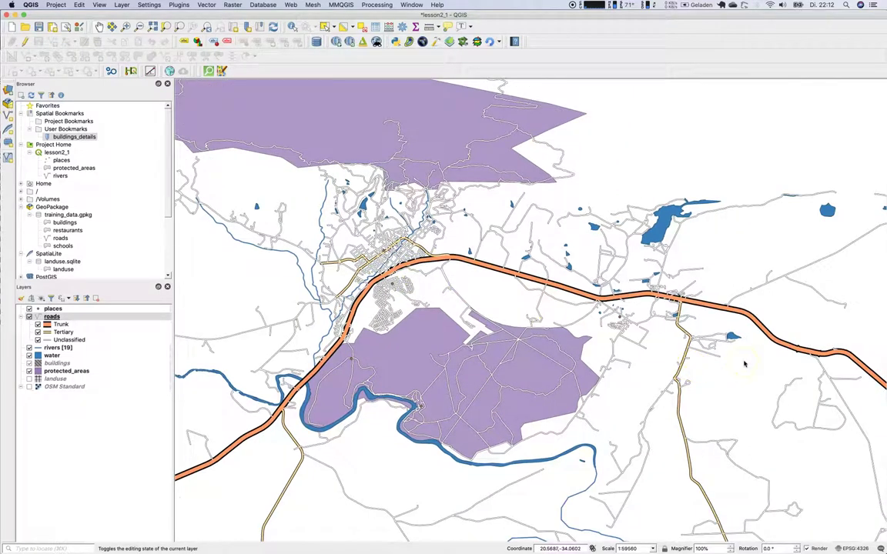
scroll(744, 363, up, 1)
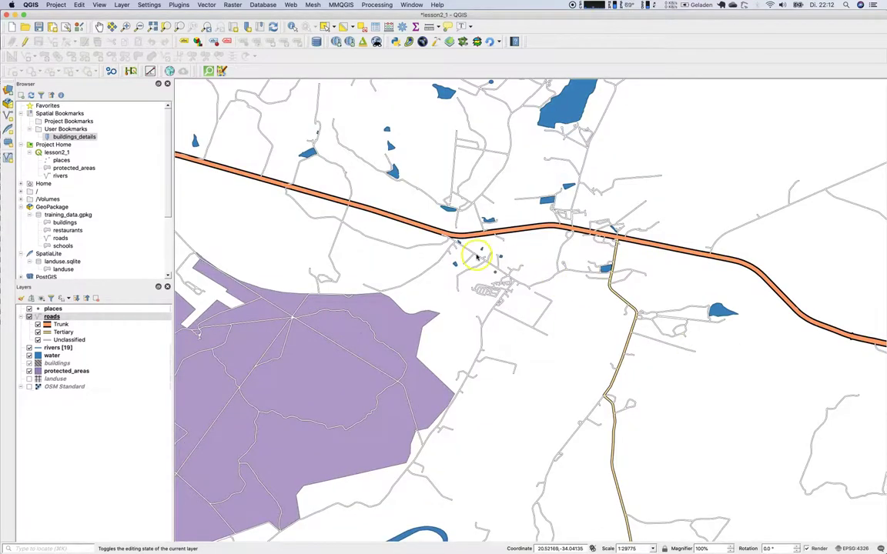
scroll(475, 251, up, 1)
scroll(405, 216, up, 1)
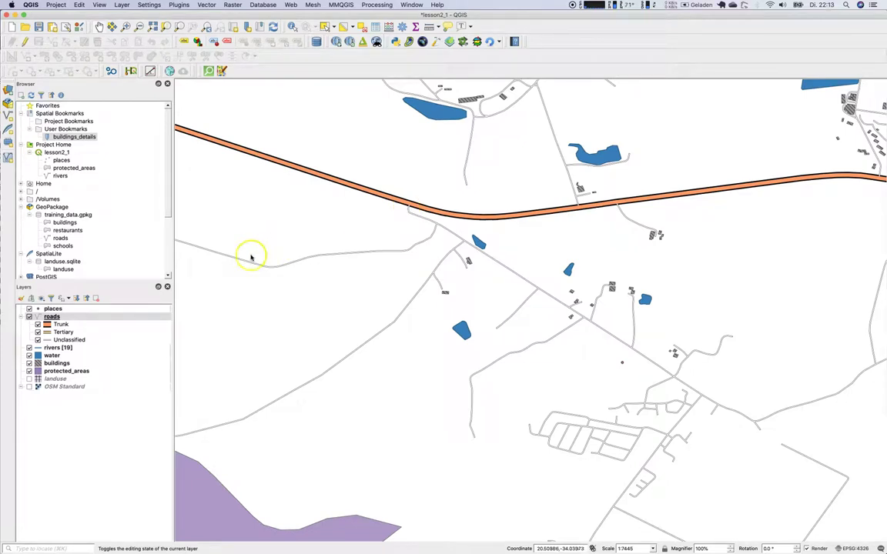
right_click(52, 316)
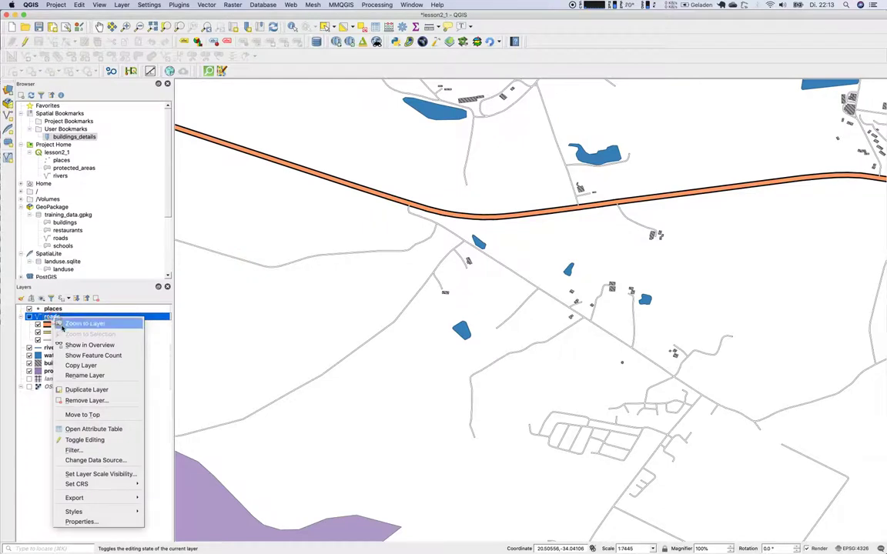
click(46, 317)
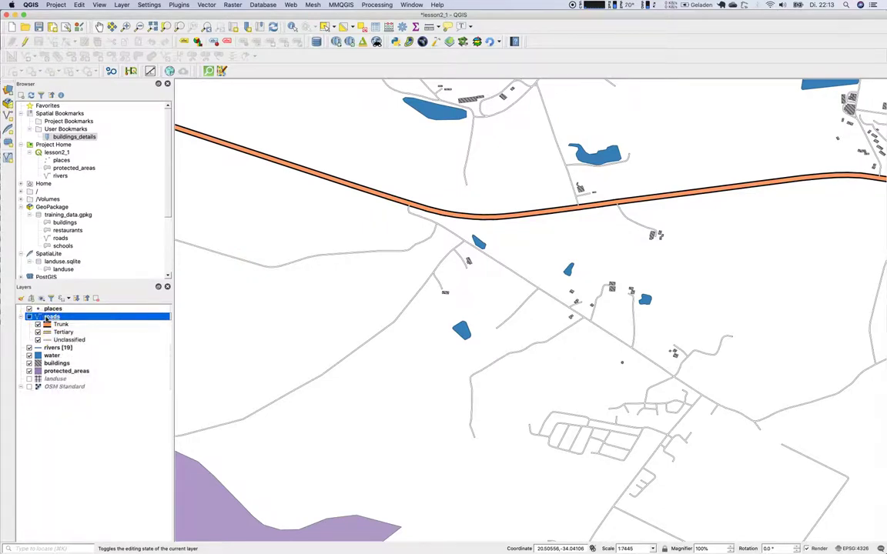
Set the roads renderer to No symbols and apply, hiding the roads
double_click(46, 317)
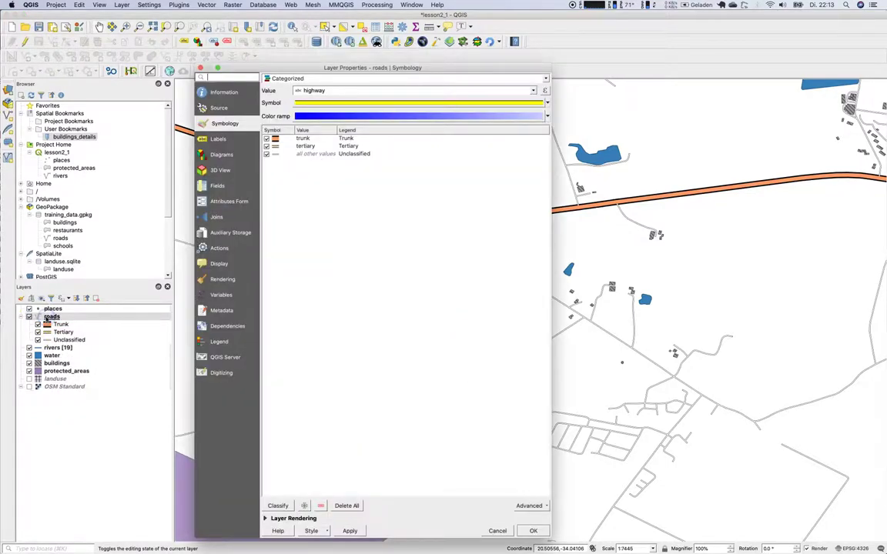
click(391, 80)
click(388, 94)
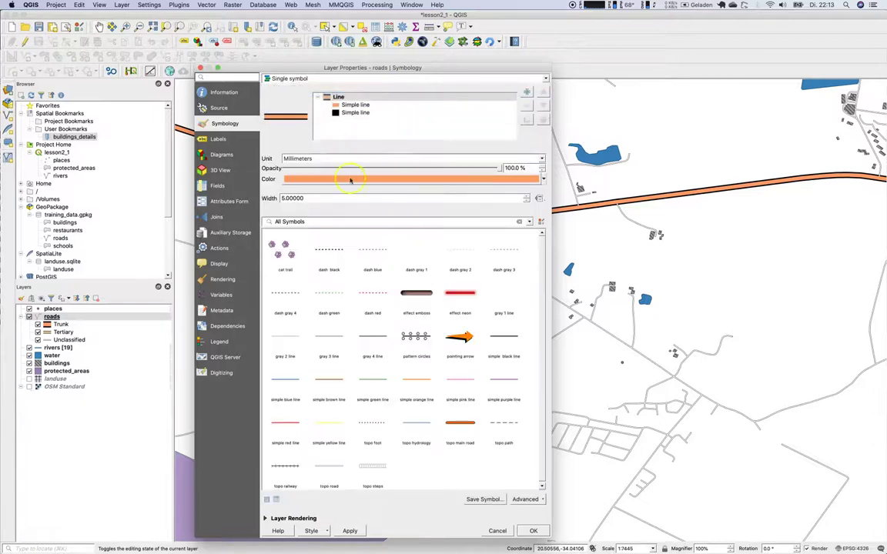
click(353, 78)
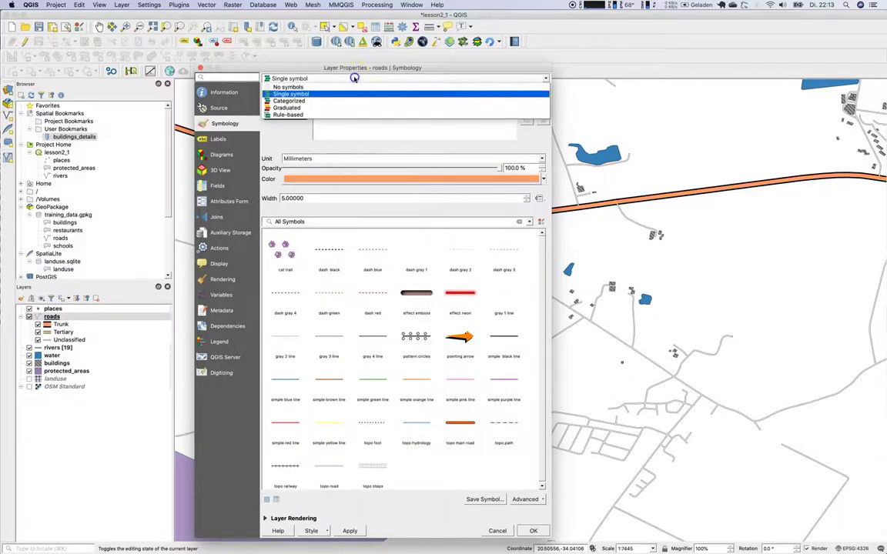
click(351, 85)
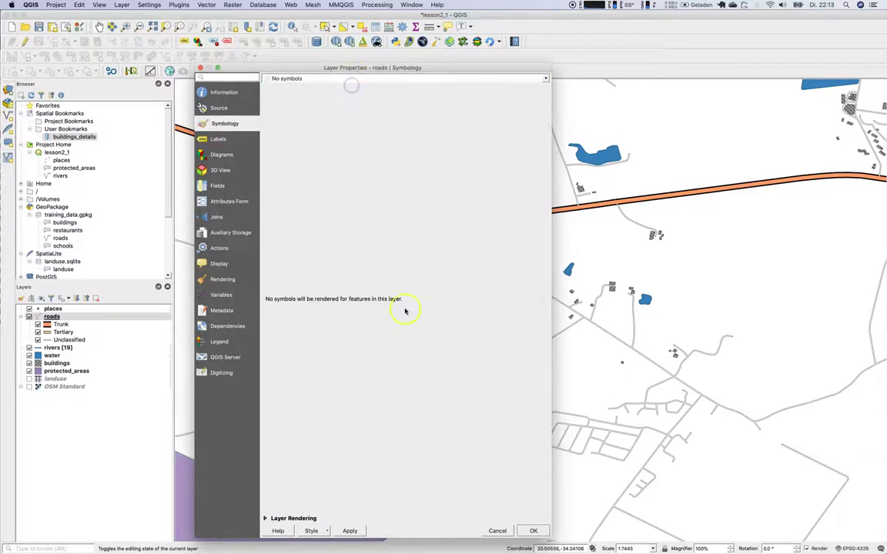
click(349, 530)
Switch roads back to a Single symbol thin pink line, apply and close
click(356, 79)
click(356, 94)
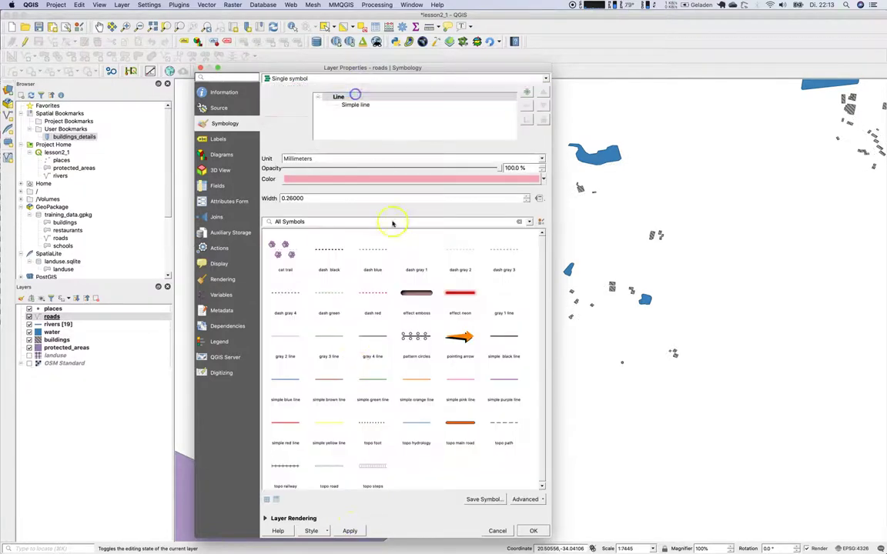
click(349, 530)
click(539, 531)
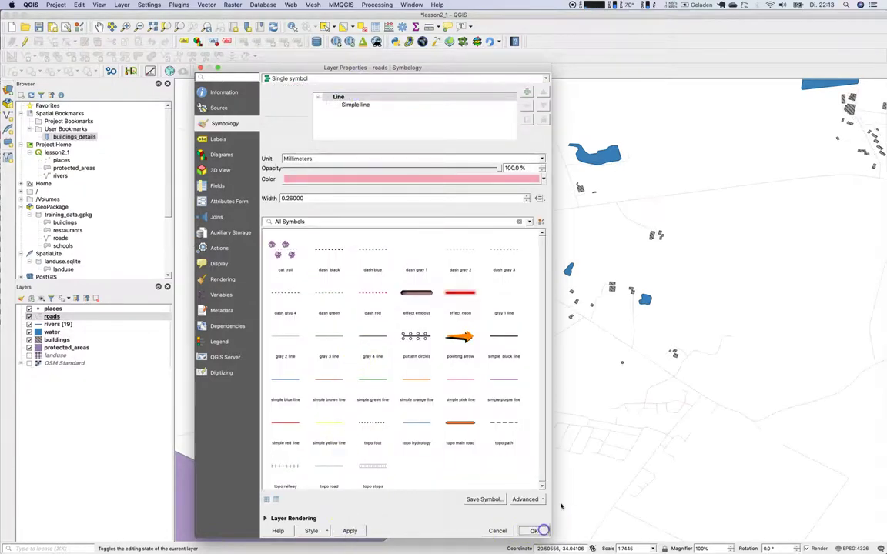
double_click(57, 332)
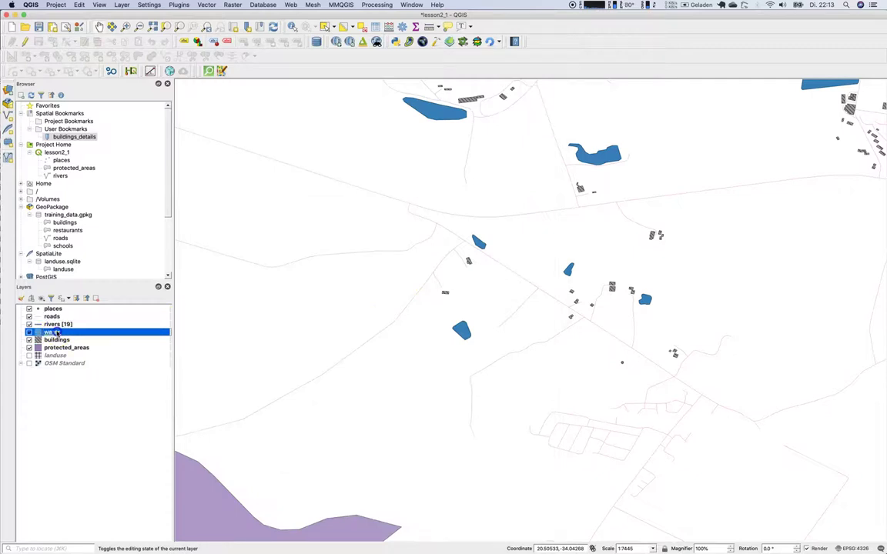
click(353, 98)
click(496, 531)
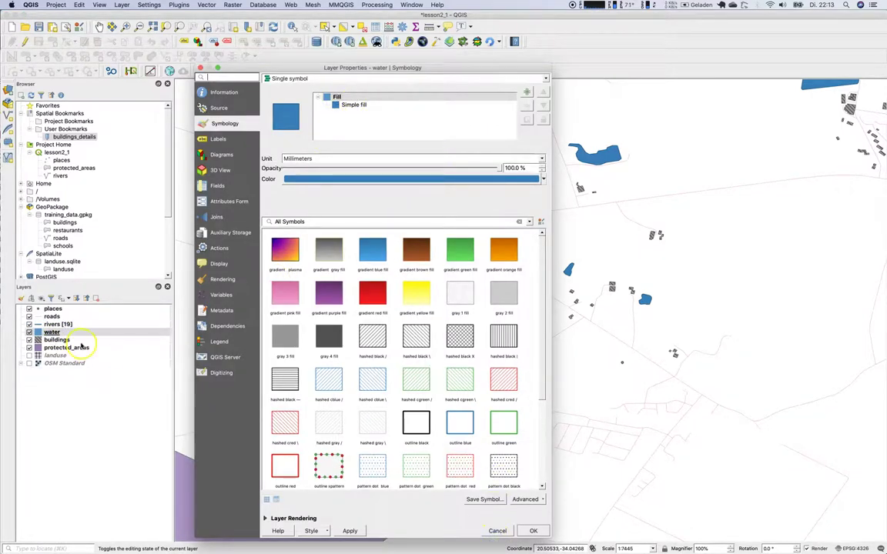
click(62, 339)
double_click(62, 339)
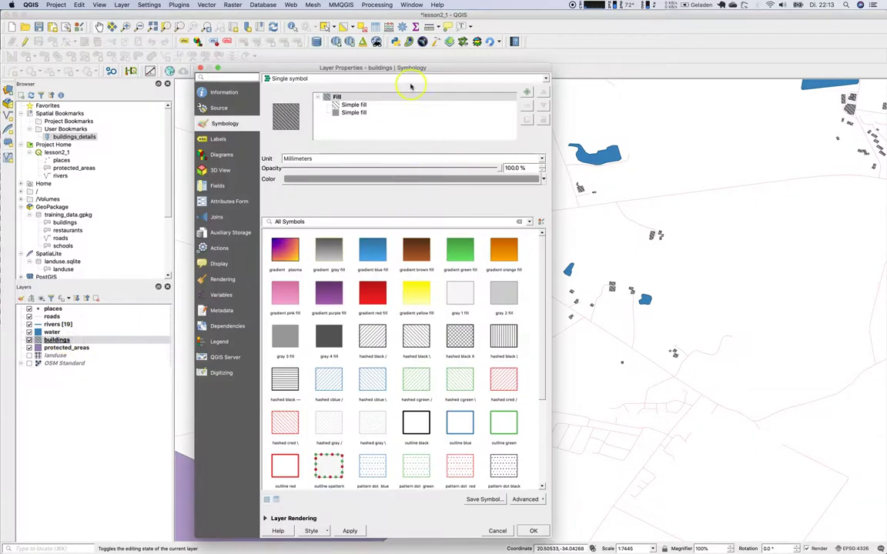
click(358, 113)
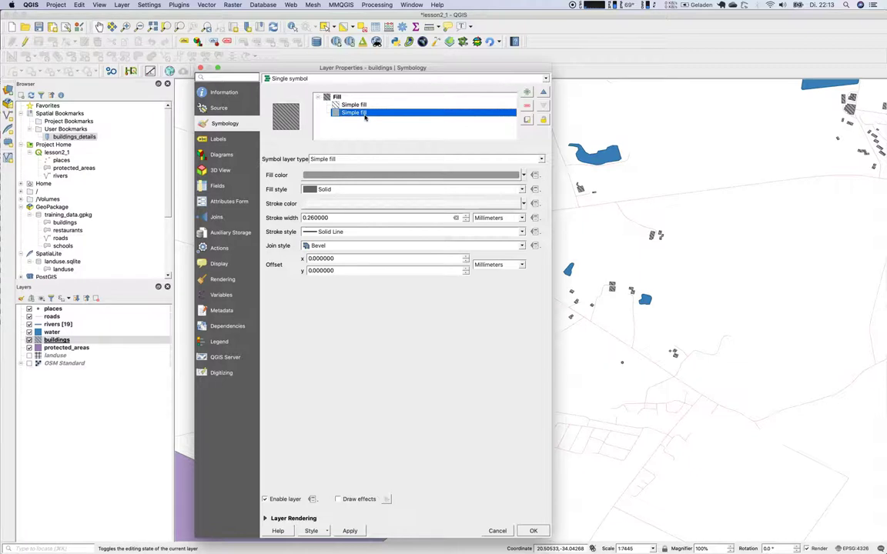
click(365, 106)
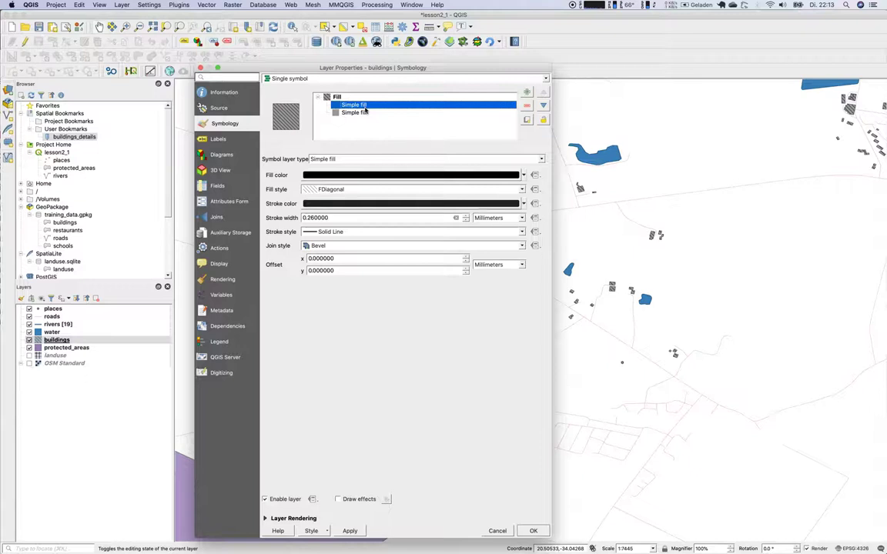
click(497, 531)
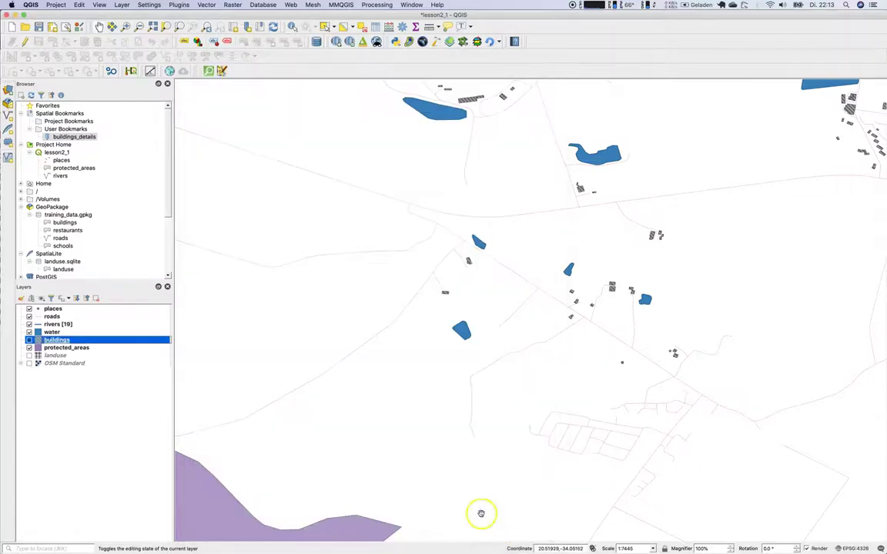
drag(265, 400, 440, 414)
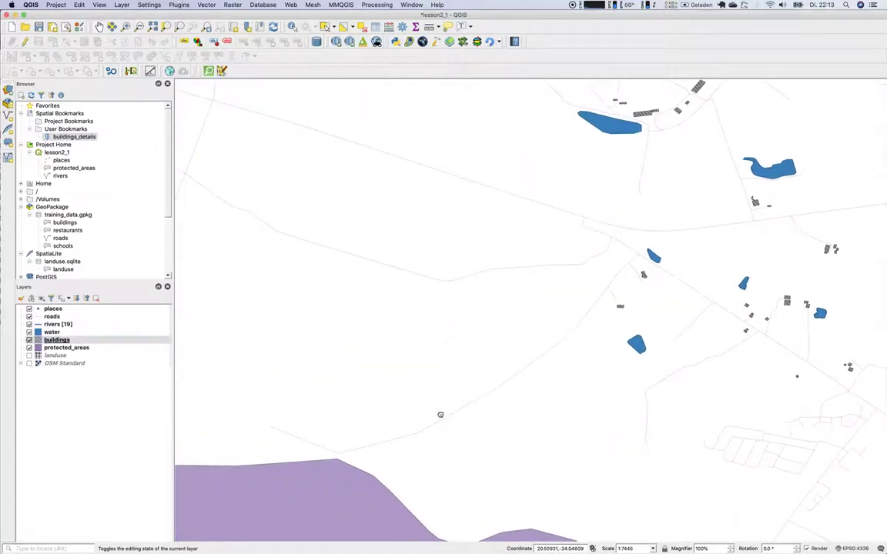
Open the places layer's Simple marker settings and choose the circle shape
double_click(51, 310)
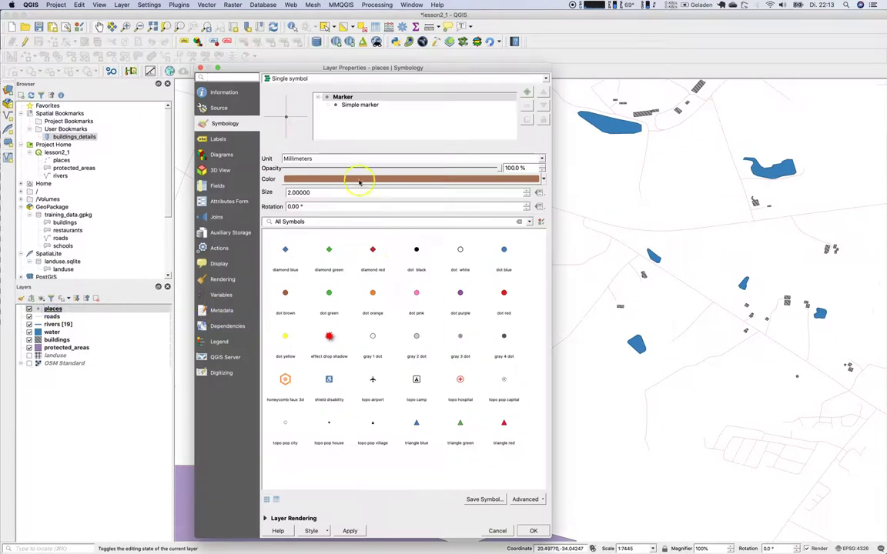
click(371, 106)
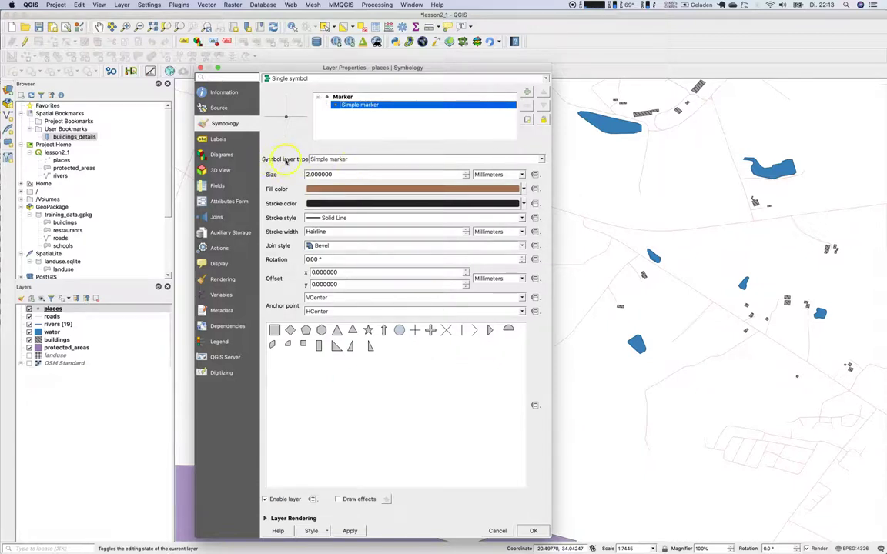
click(385, 160)
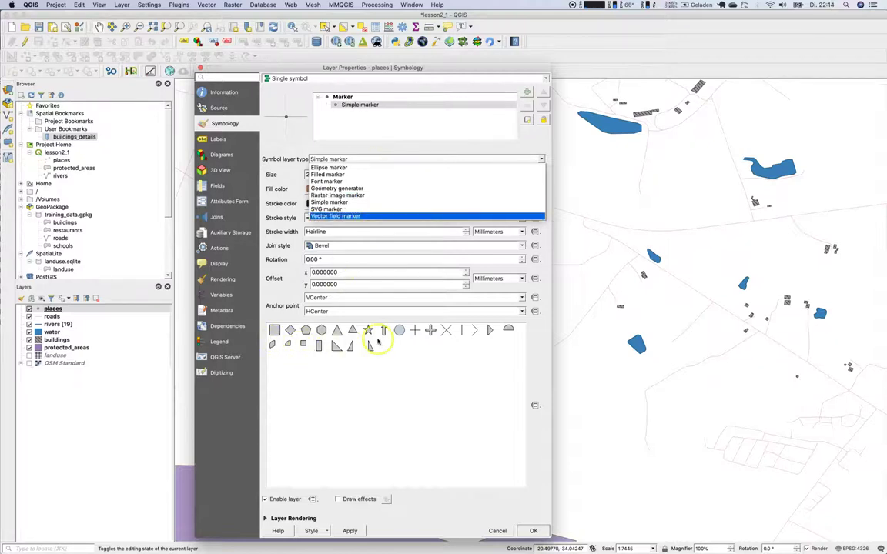
click(347, 376)
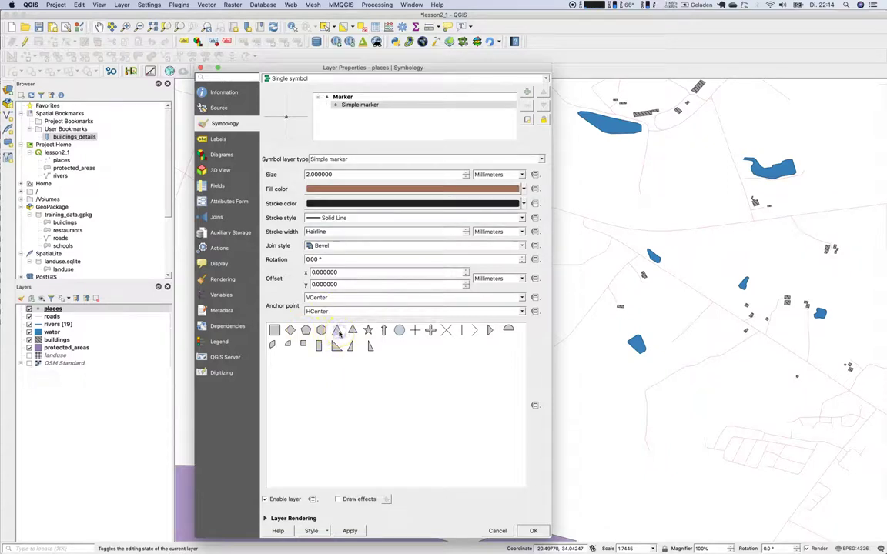
click(370, 346)
click(314, 259)
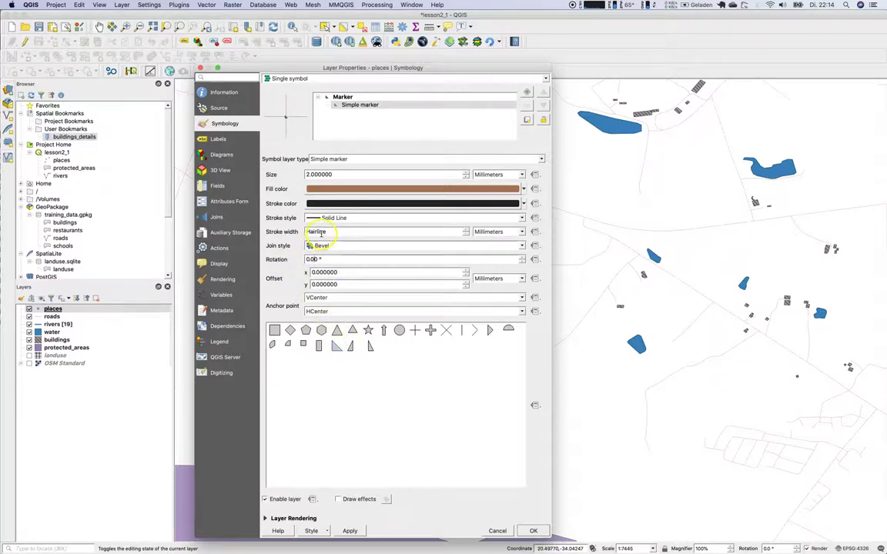
click(398, 330)
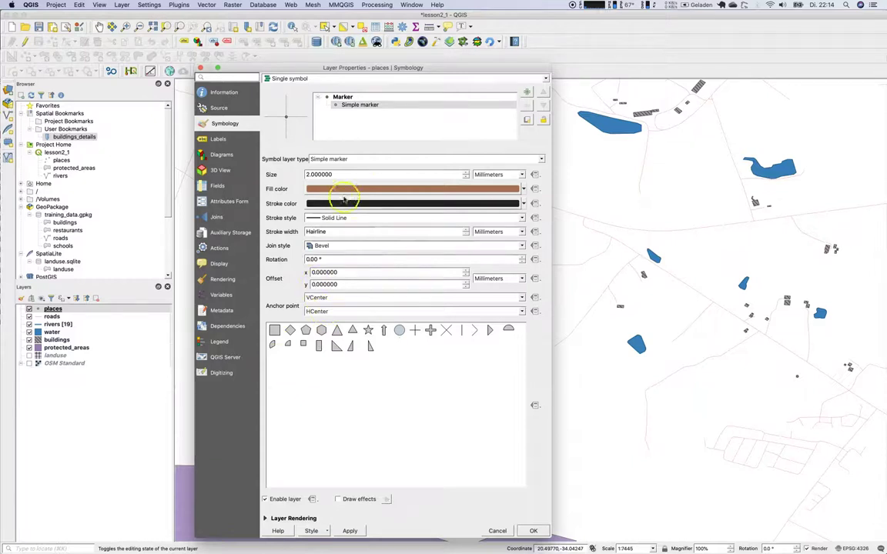
Change the symbol layer type through Ellipse and Simple marker to Filled marker
click(345, 159)
click(346, 170)
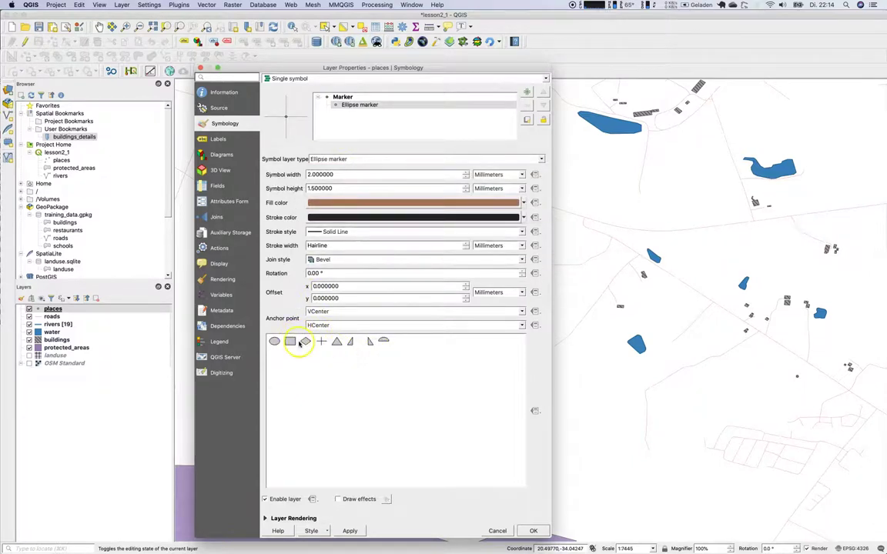
click(324, 160)
click(330, 202)
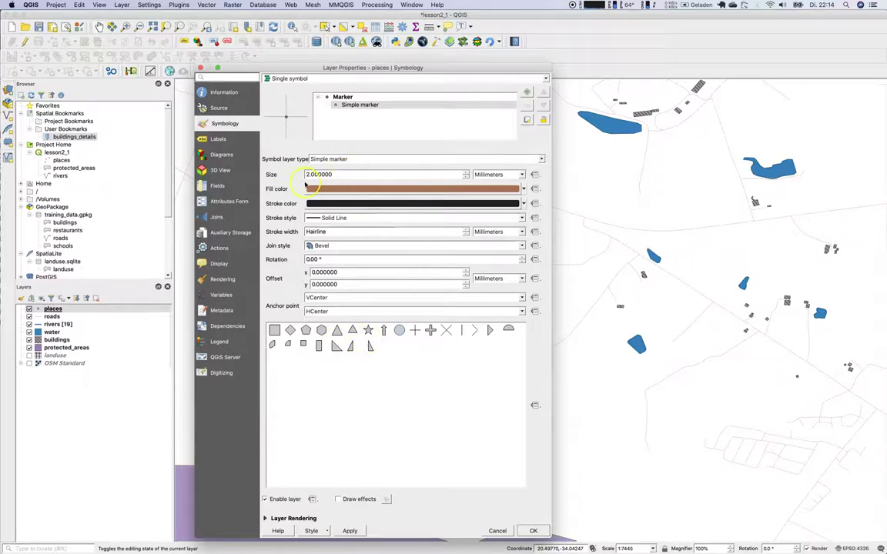
click(327, 160)
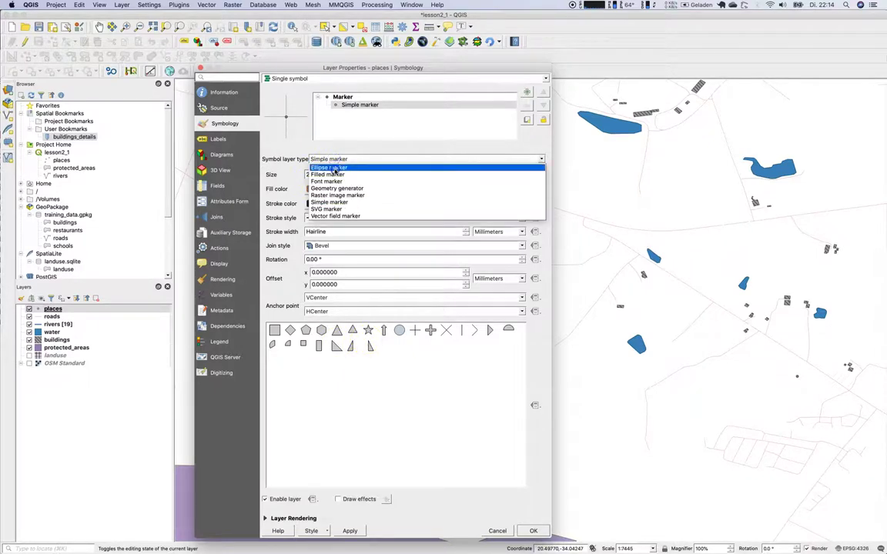
click(304, 157)
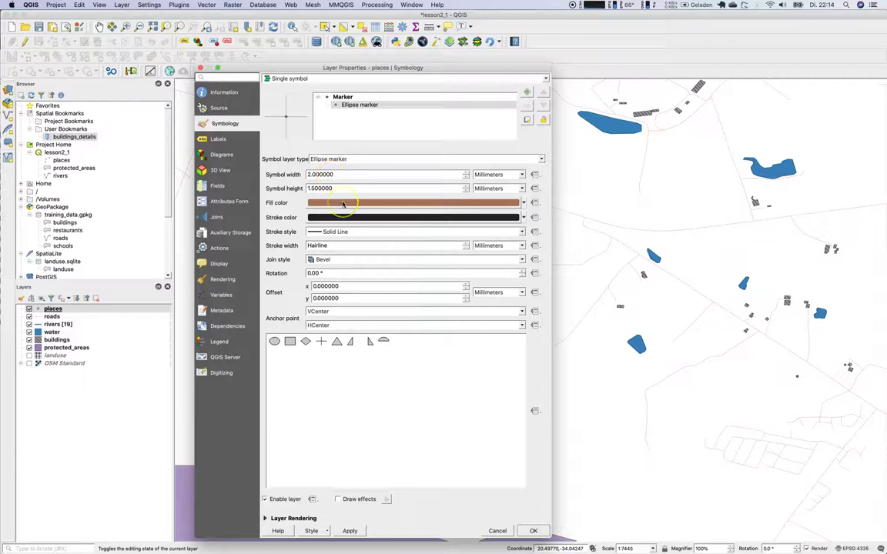
click(348, 159)
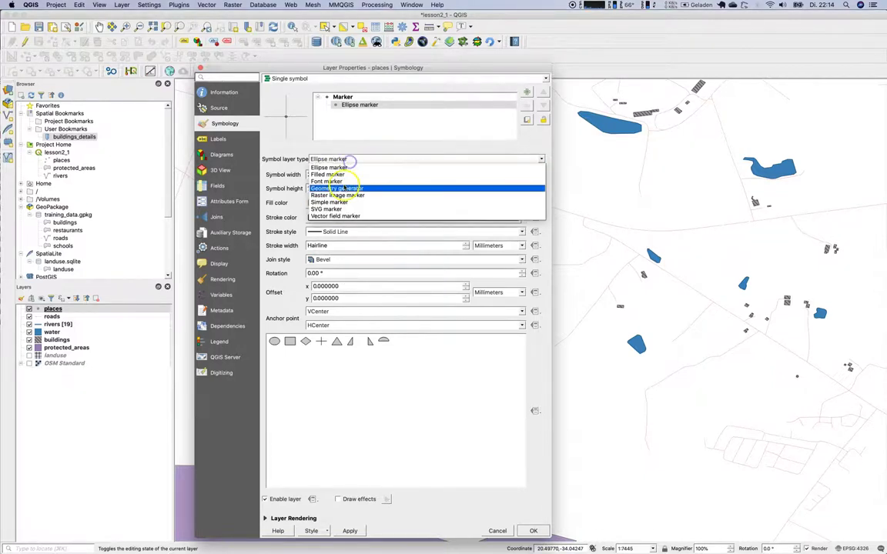
click(342, 174)
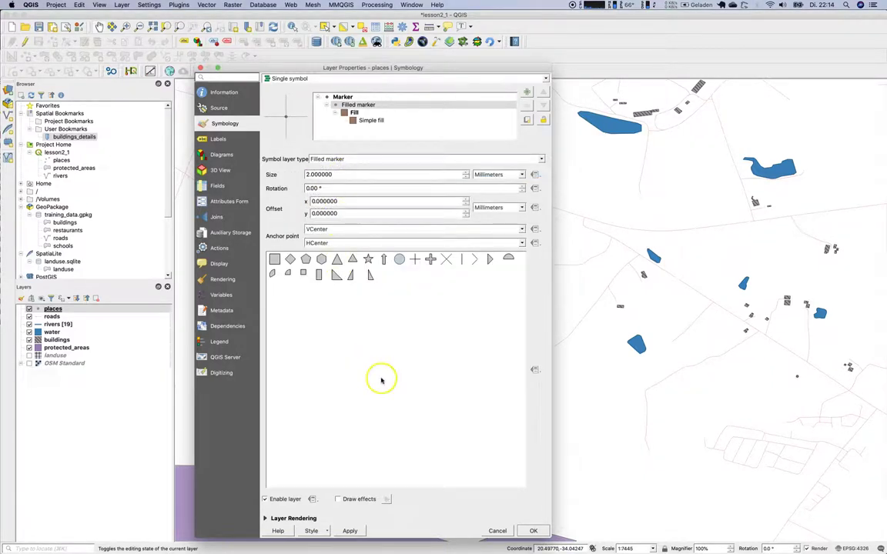
click(368, 160)
click(354, 174)
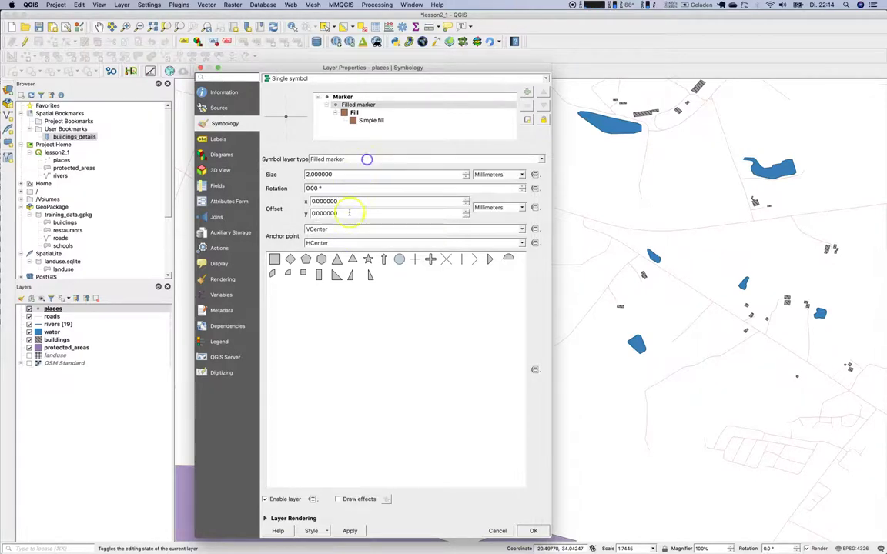
click(358, 159)
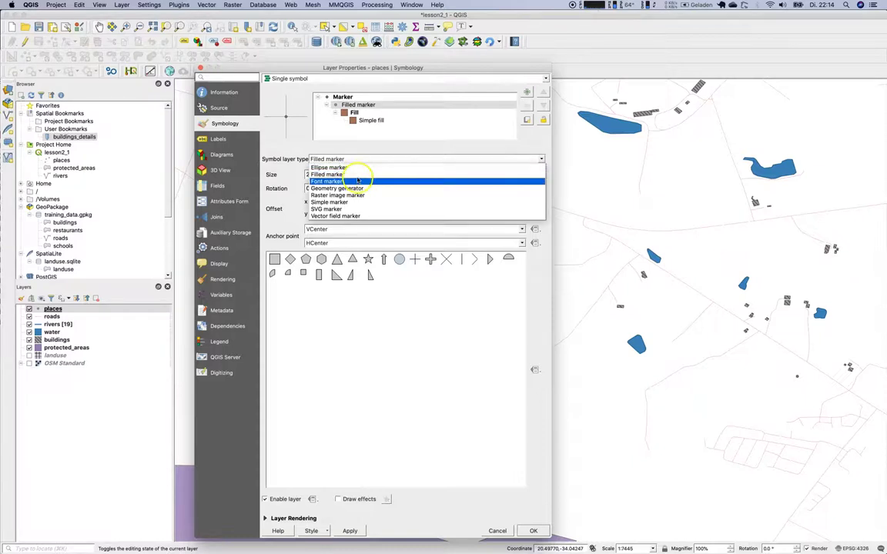
Turn the places marker into a Font marker showing the glyph Â and apply
click(358, 180)
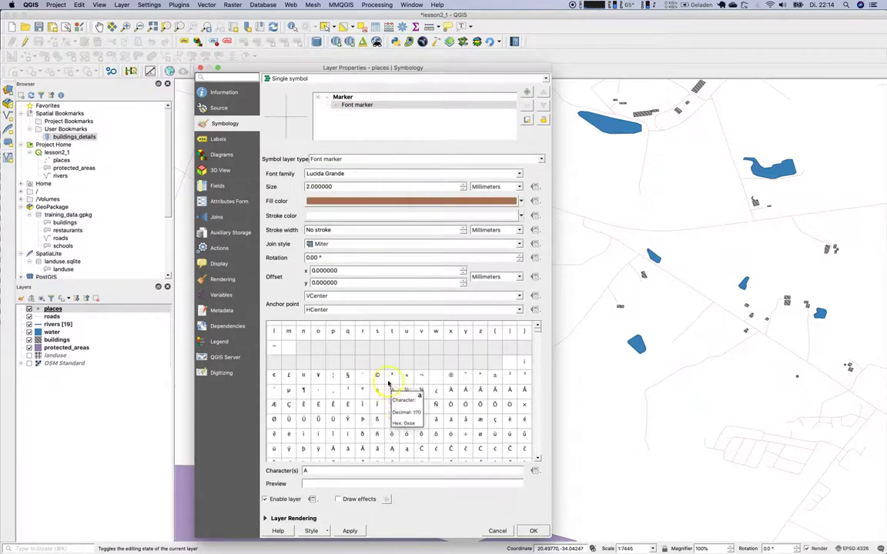
click(480, 389)
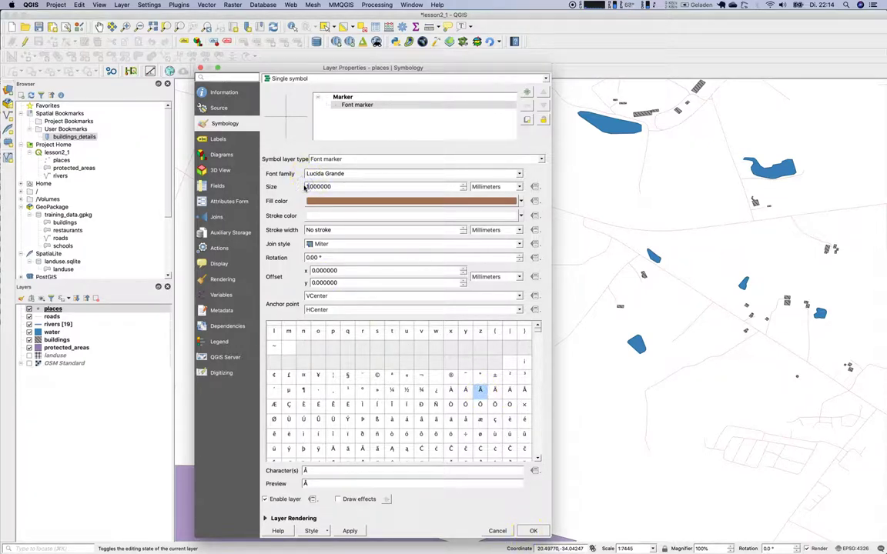
click(351, 530)
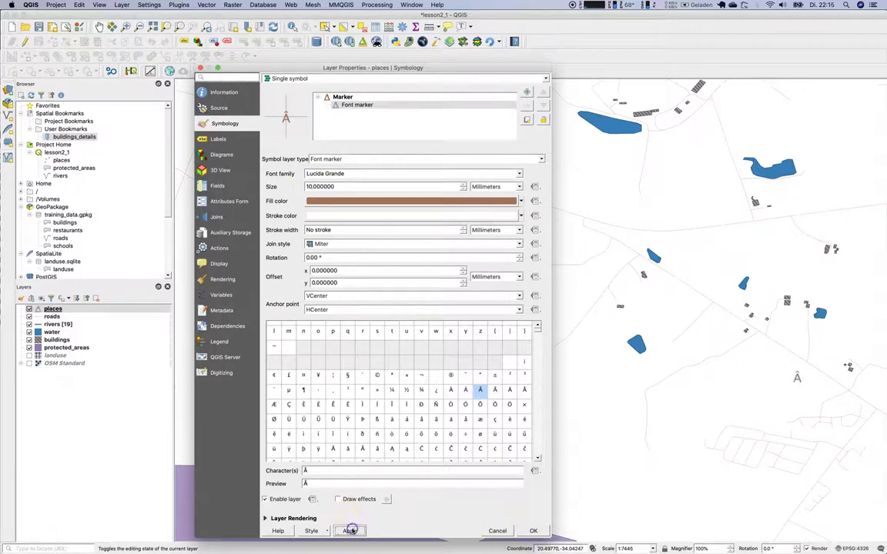
Close the layer properties and zoom and pan the map onto the river and town
drag(453, 68, 714, 175)
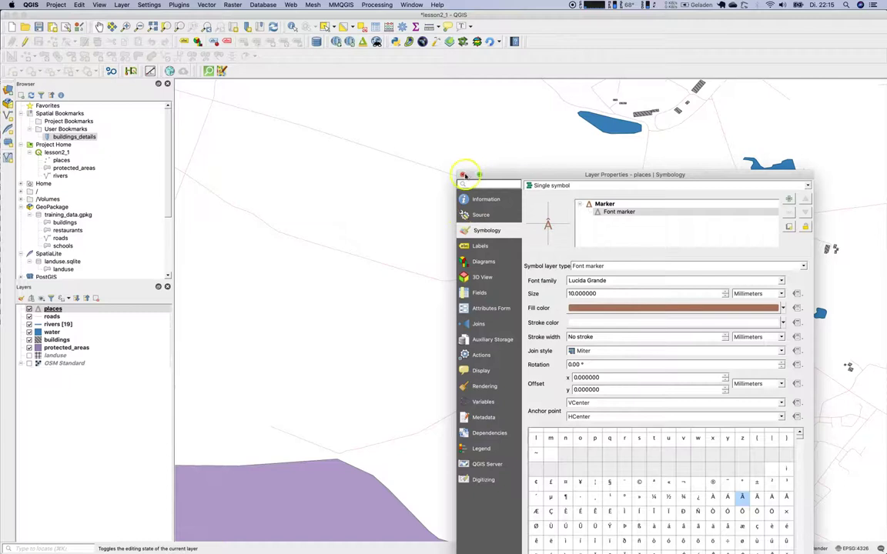
click(464, 175)
scroll(321, 184, up, 5)
drag(358, 270, 487, 323)
drag(368, 259, 479, 315)
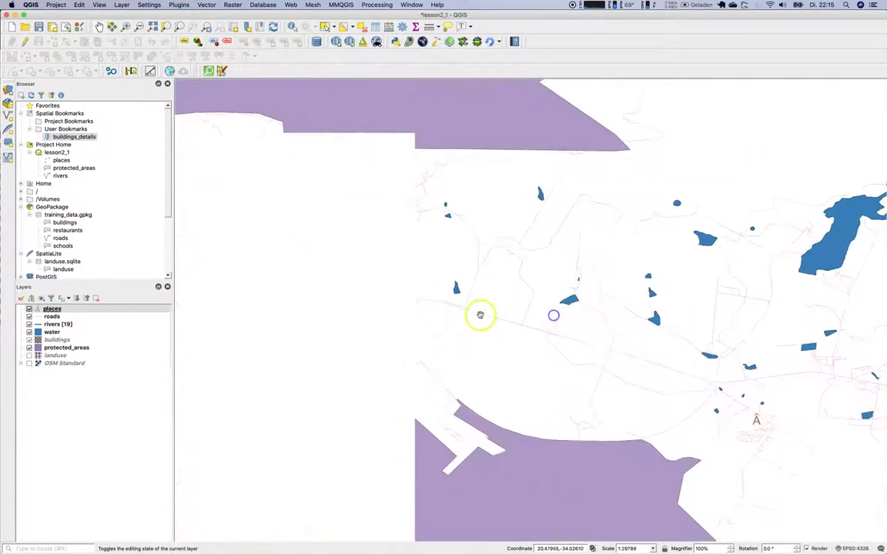
drag(307, 395, 484, 341)
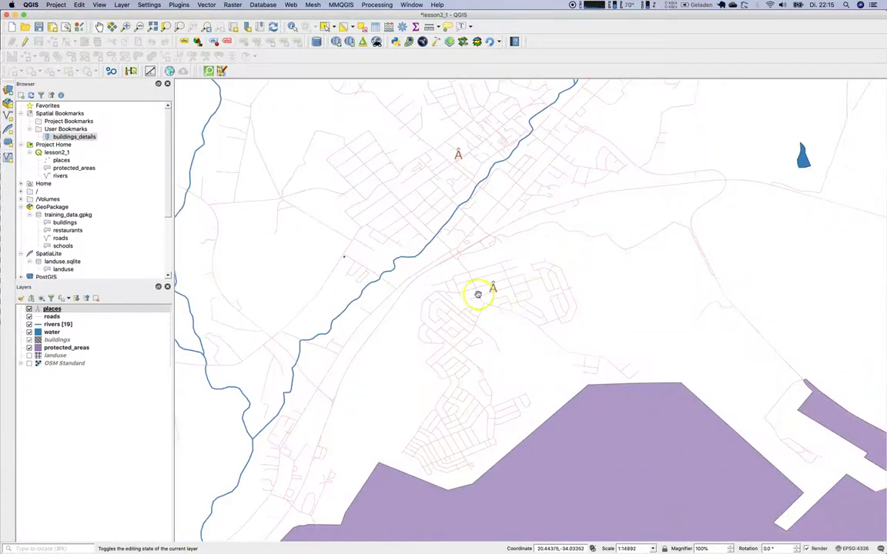
Replace the places font marker with a Raster image marker using polygon3.png and apply
click(44, 309)
double_click(45, 308)
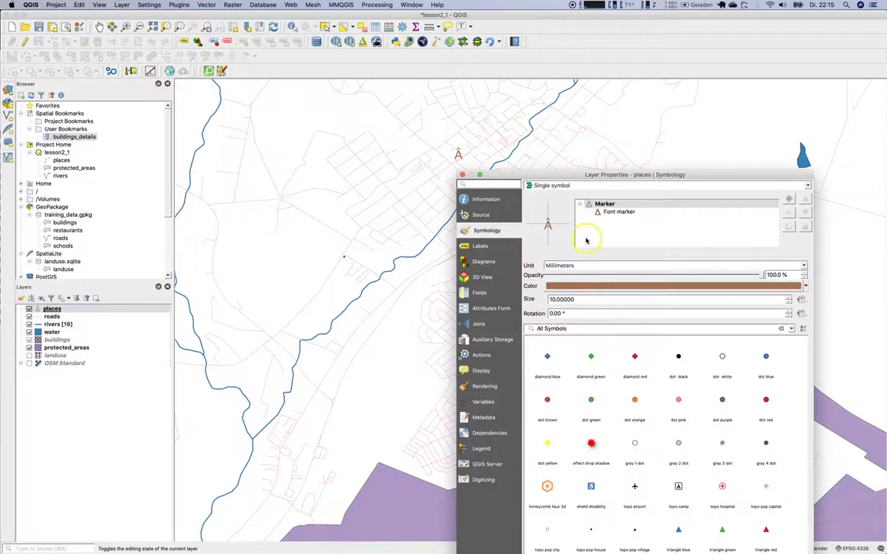
drag(587, 176, 318, 38)
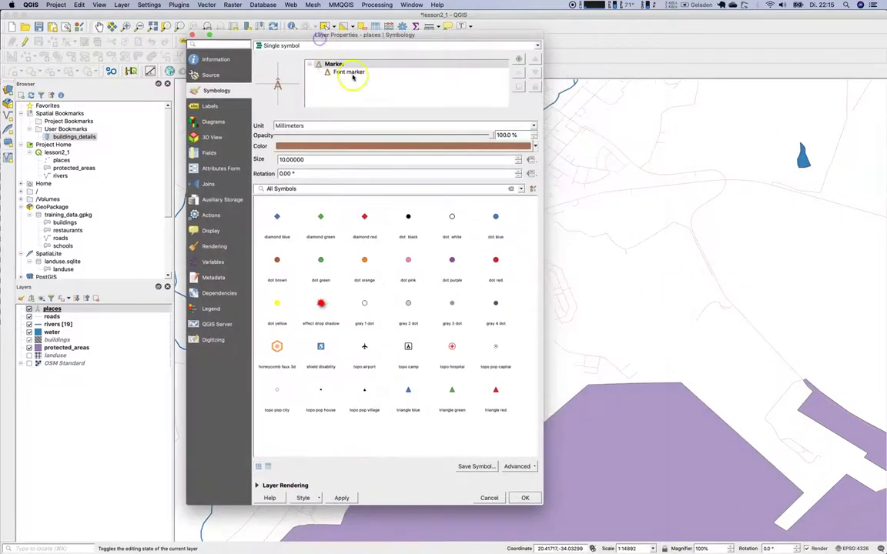
click(349, 71)
click(524, 127)
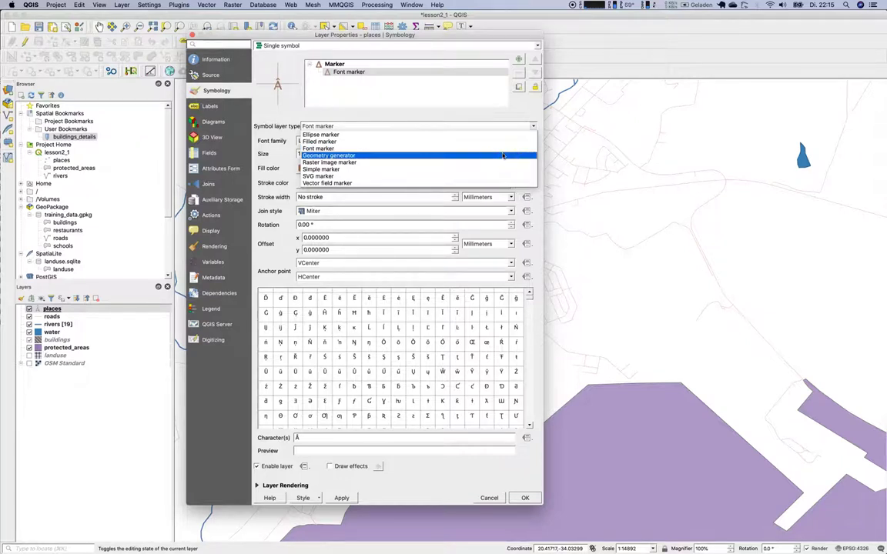
click(478, 162)
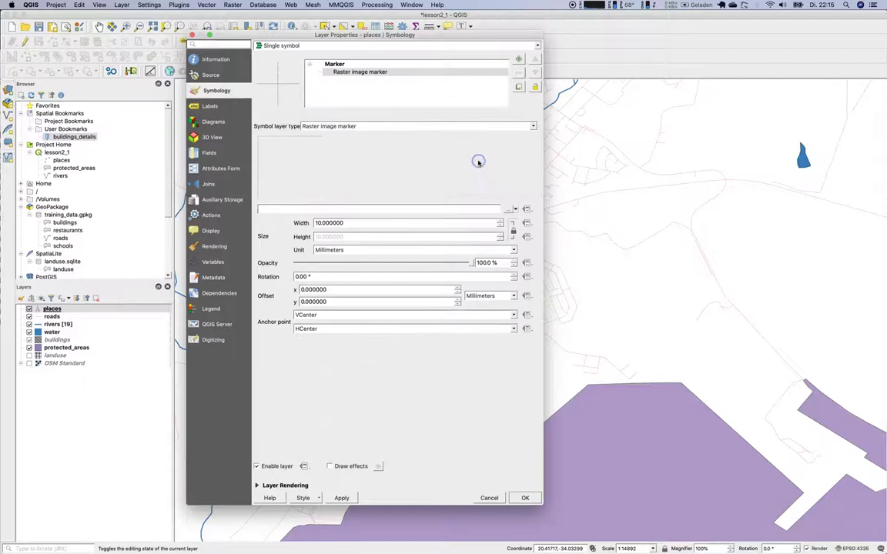
click(507, 210)
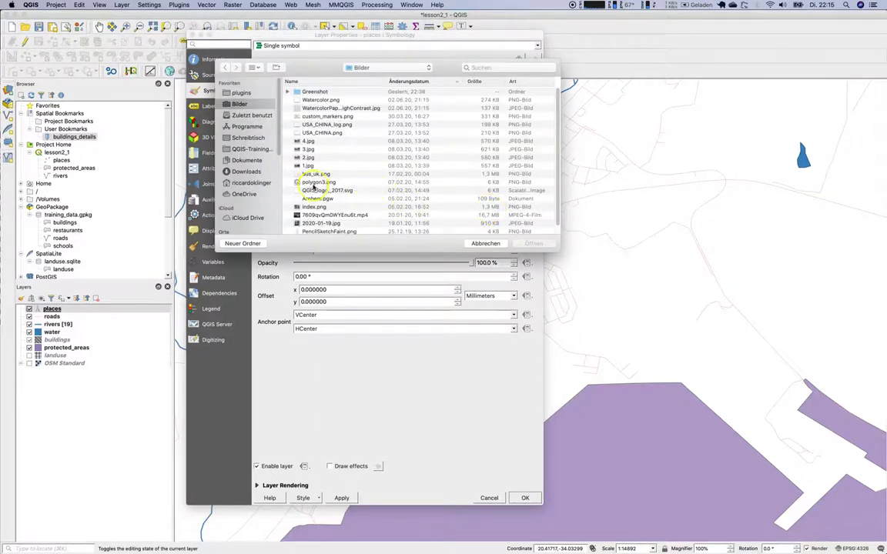
double_click(315, 182)
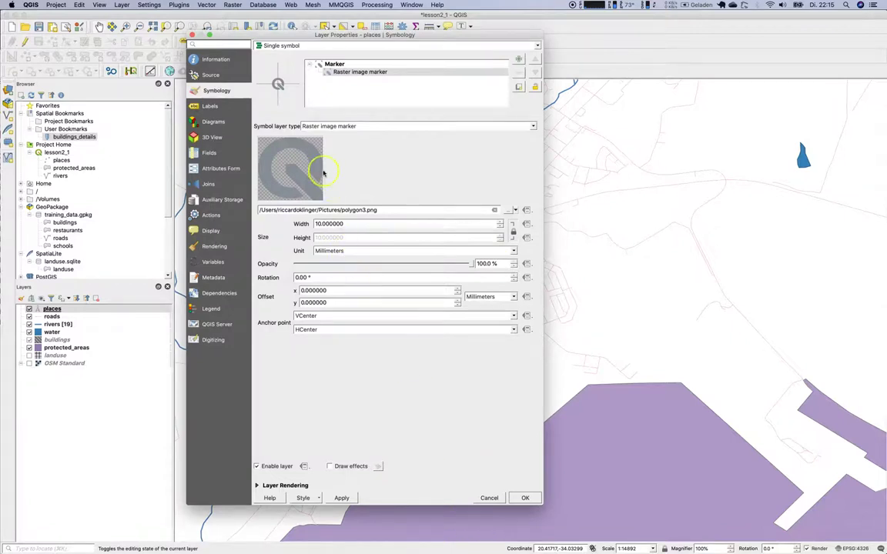
click(342, 498)
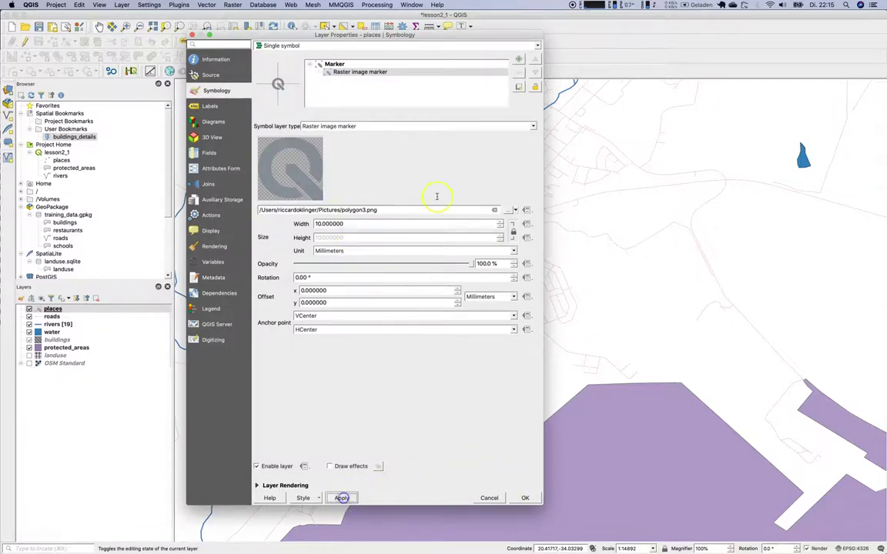
drag(443, 35, 194, 52)
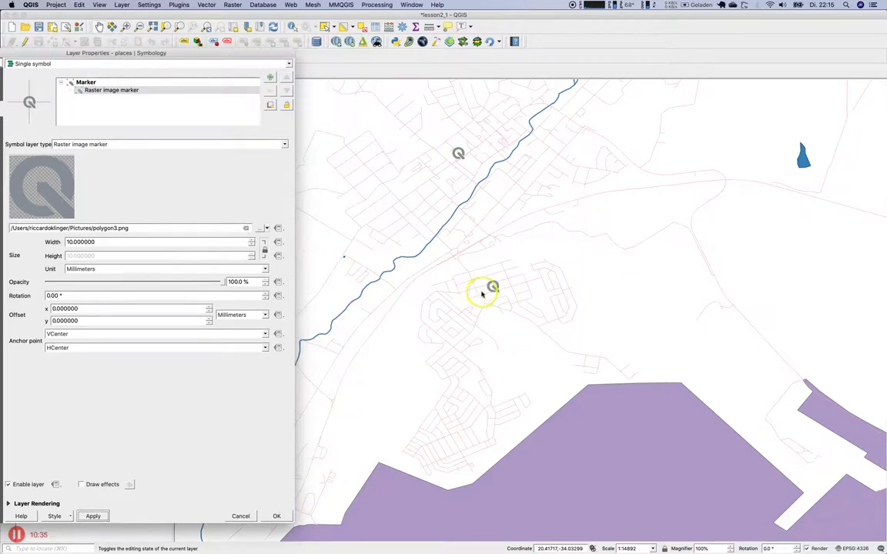
Change the places symbol layer type to SVG marker
click(226, 277)
click(182, 144)
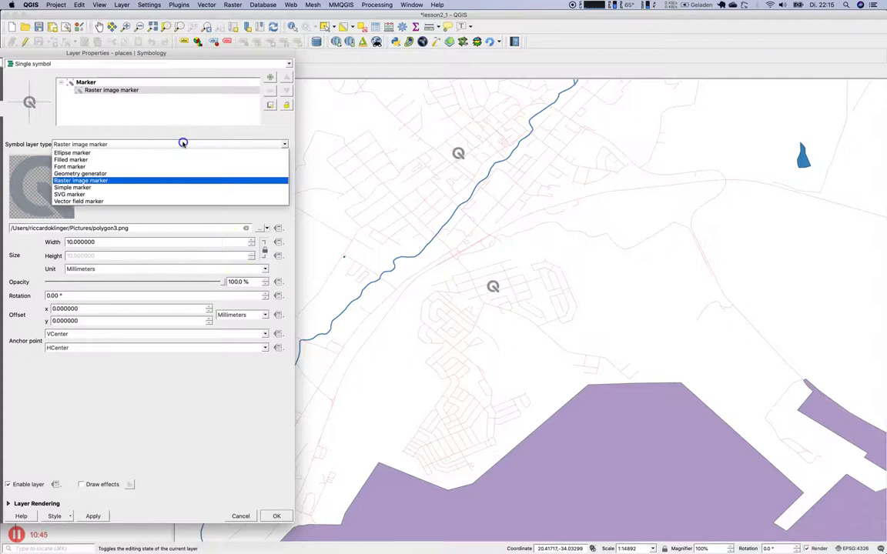
click(161, 189)
click(169, 148)
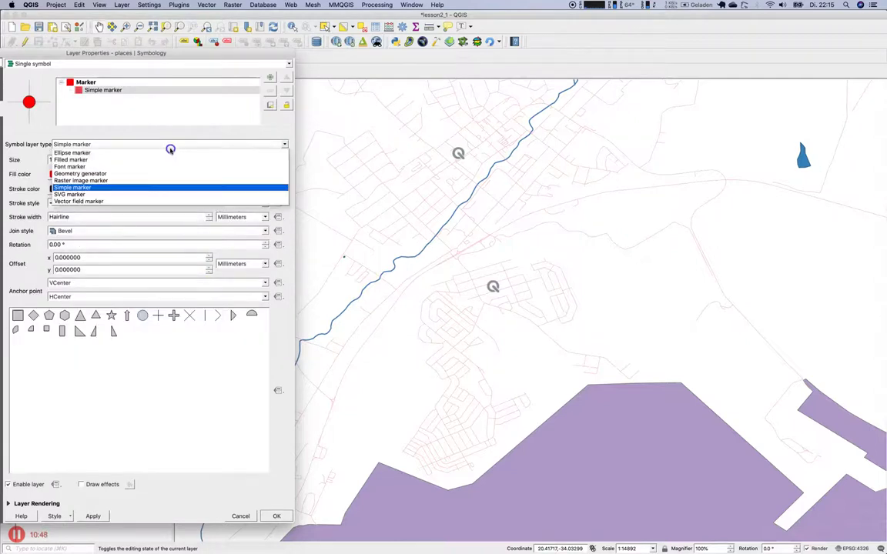
click(154, 194)
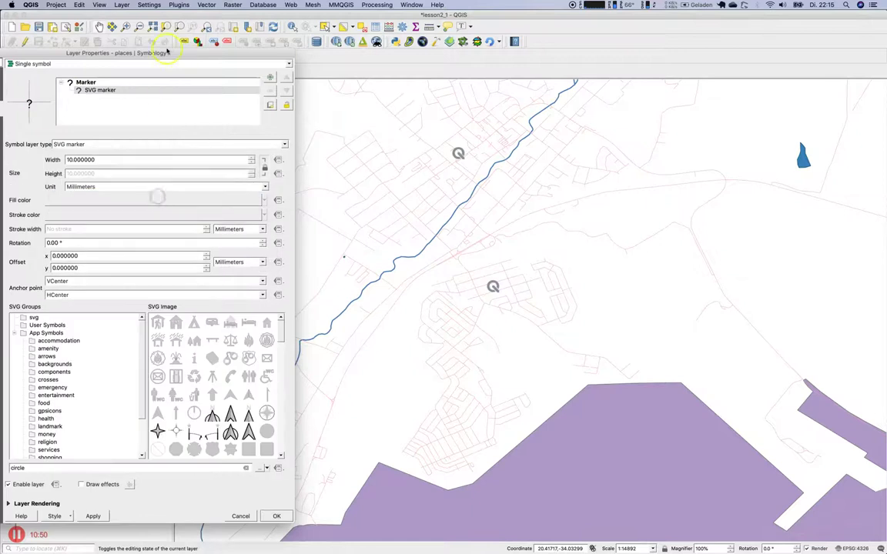
drag(168, 54, 378, 61)
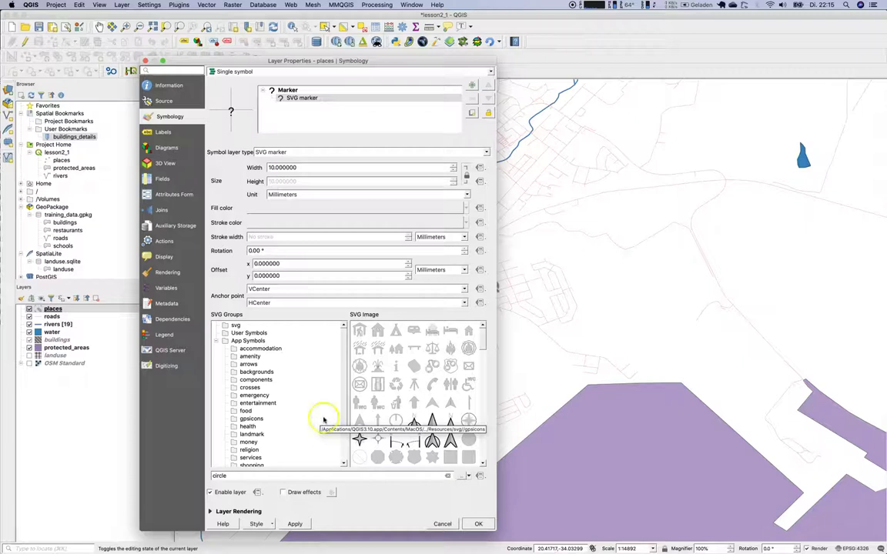
Pick the Star2 asterisk from the crosses SVG group and apply it
drag(485, 339, 485, 453)
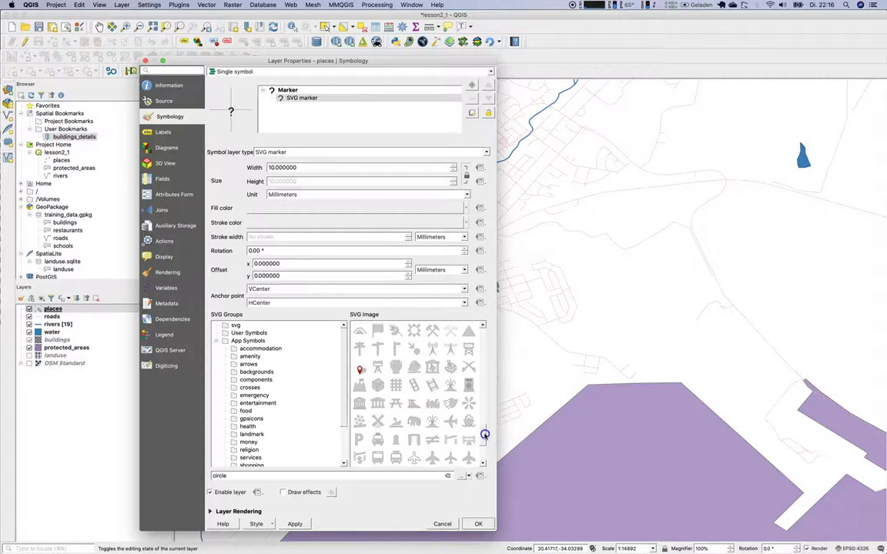
click(247, 428)
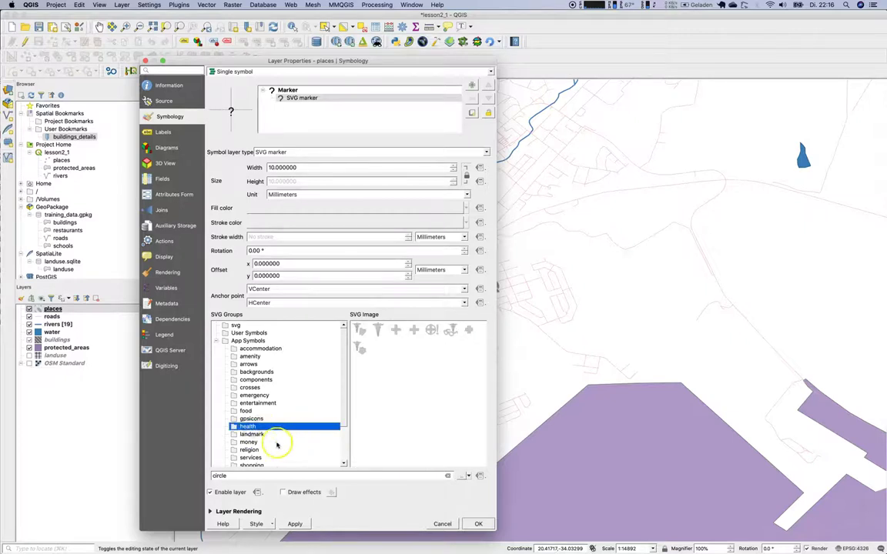
click(252, 435)
click(254, 443)
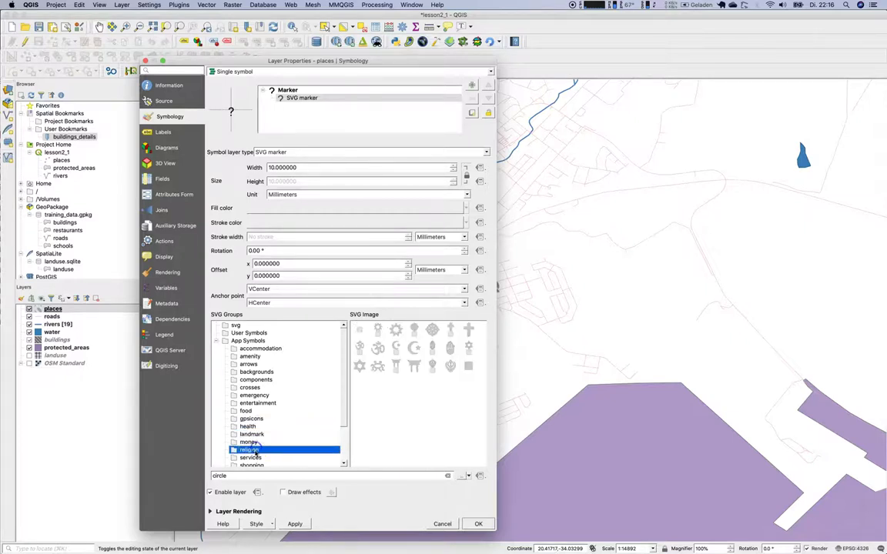
click(278, 395)
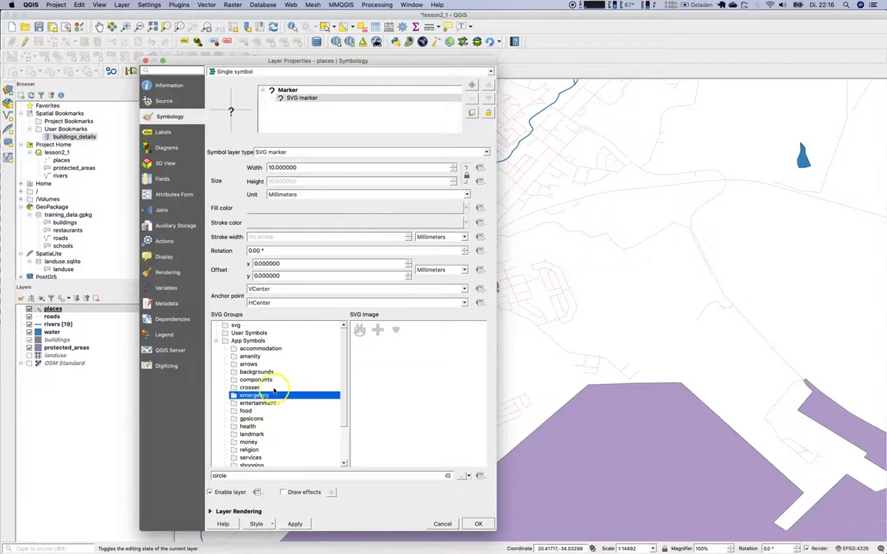
click(277, 388)
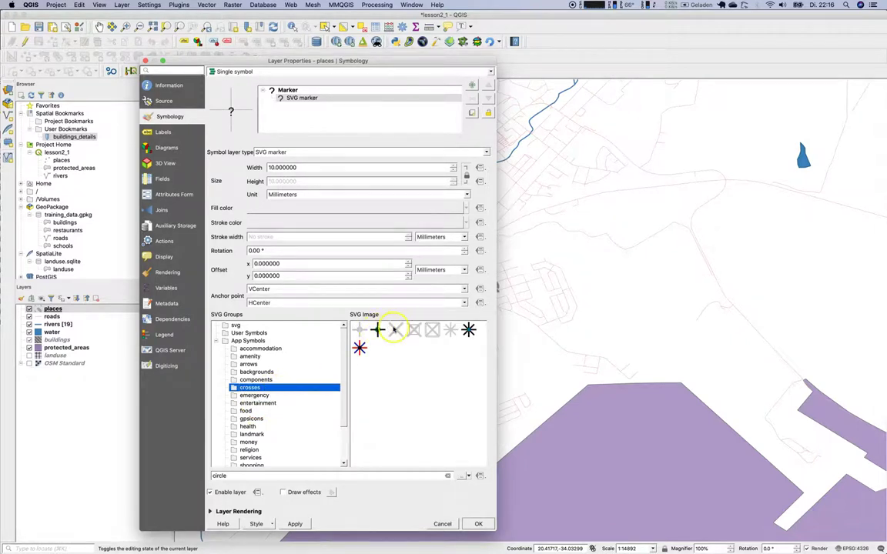
click(395, 330)
click(469, 330)
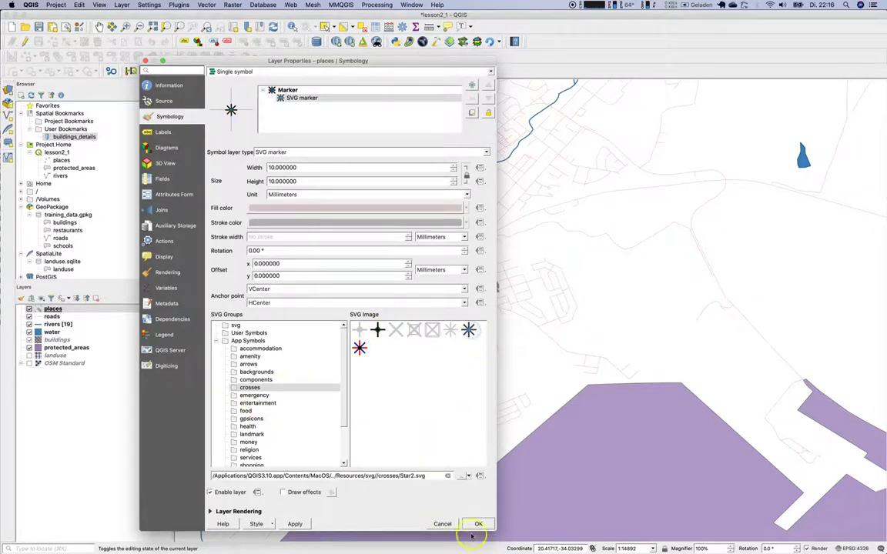
click(295, 524)
drag(338, 63, 729, 87)
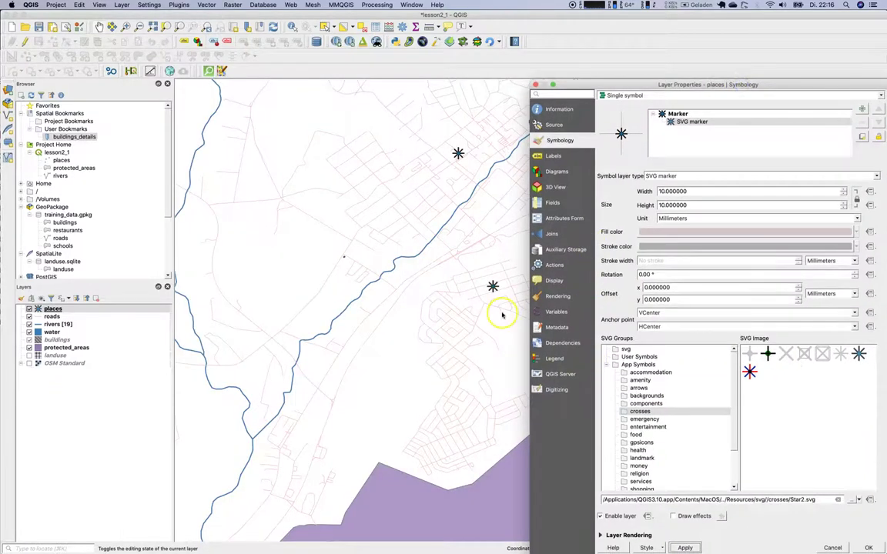
Set the places symbol layer type to Vector field marker and review its settings
click(762, 175)
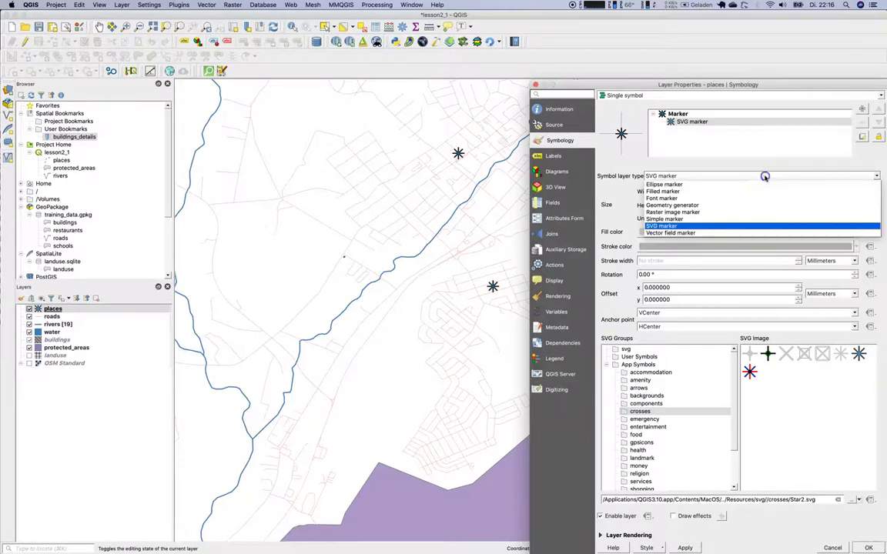
click(746, 234)
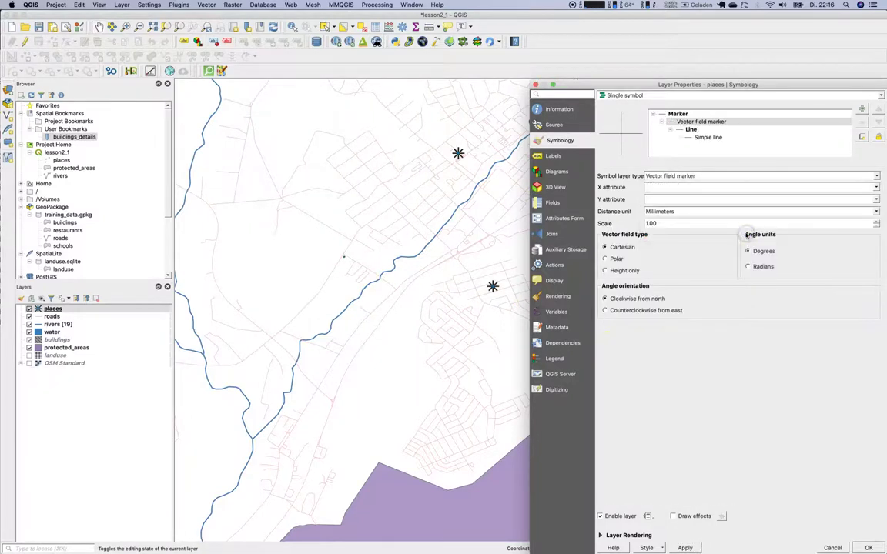
click(743, 241)
click(718, 114)
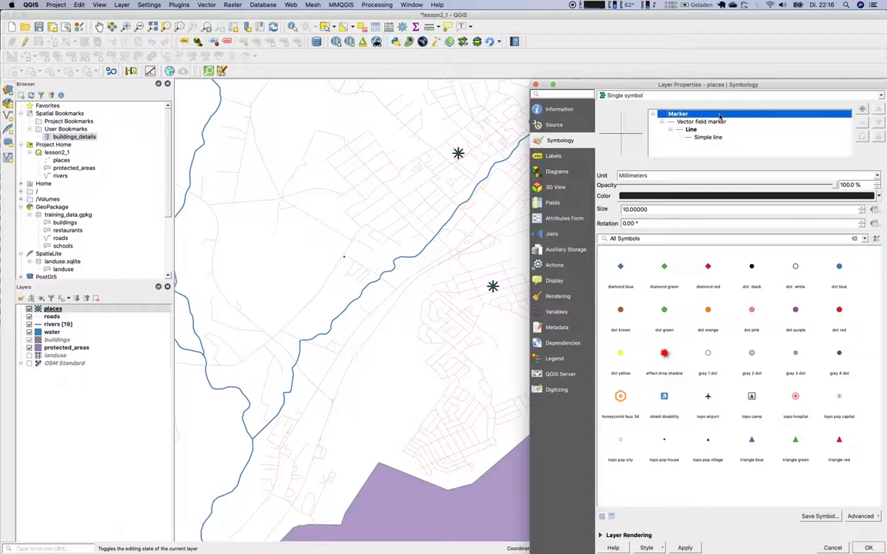
click(723, 122)
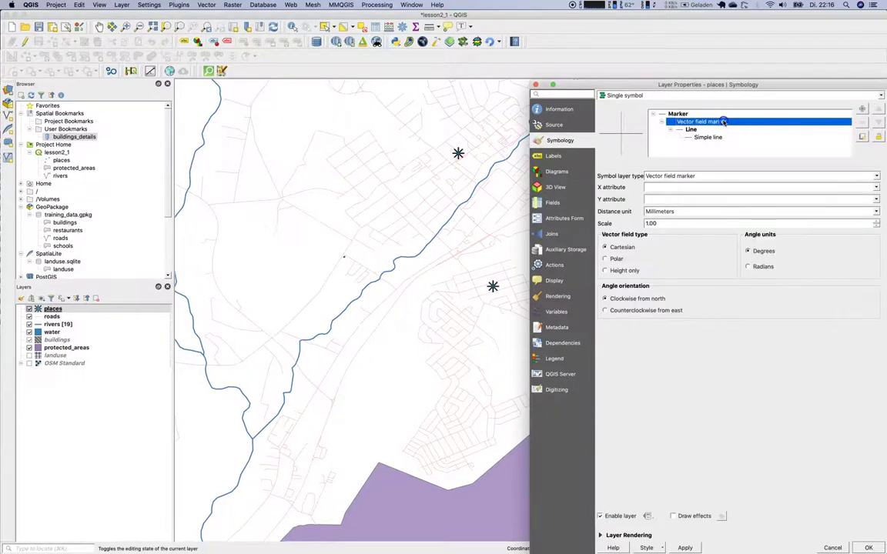
Check the Marker unit options, then switch the symbol layer back to Simple marker
click(696, 176)
click(653, 114)
click(659, 114)
click(708, 174)
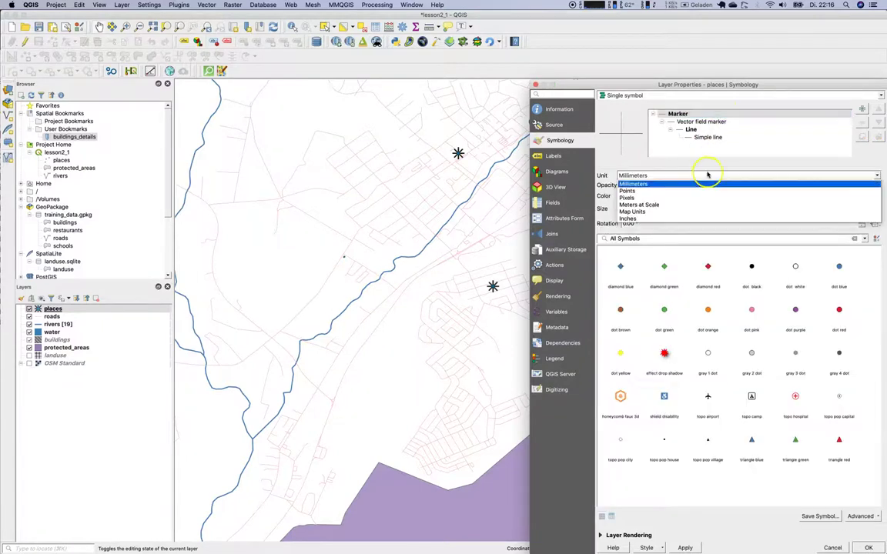
click(629, 110)
click(700, 122)
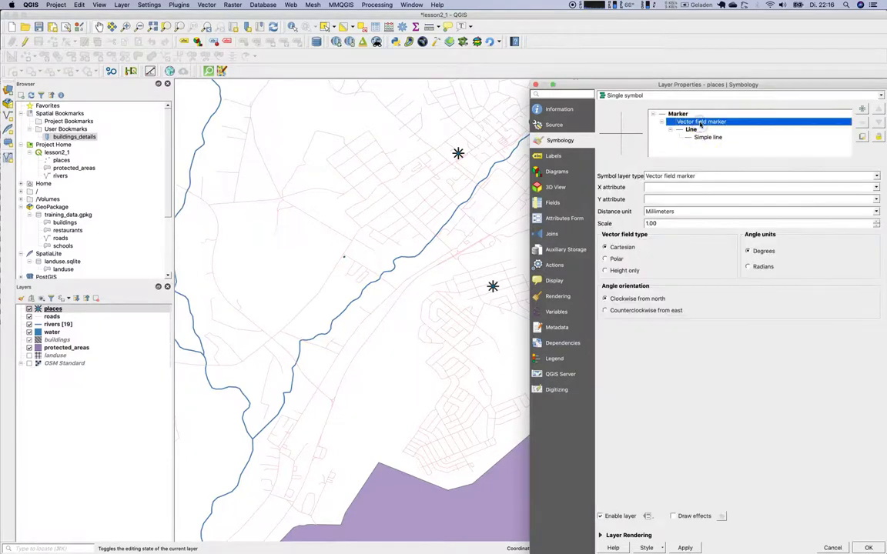
click(729, 177)
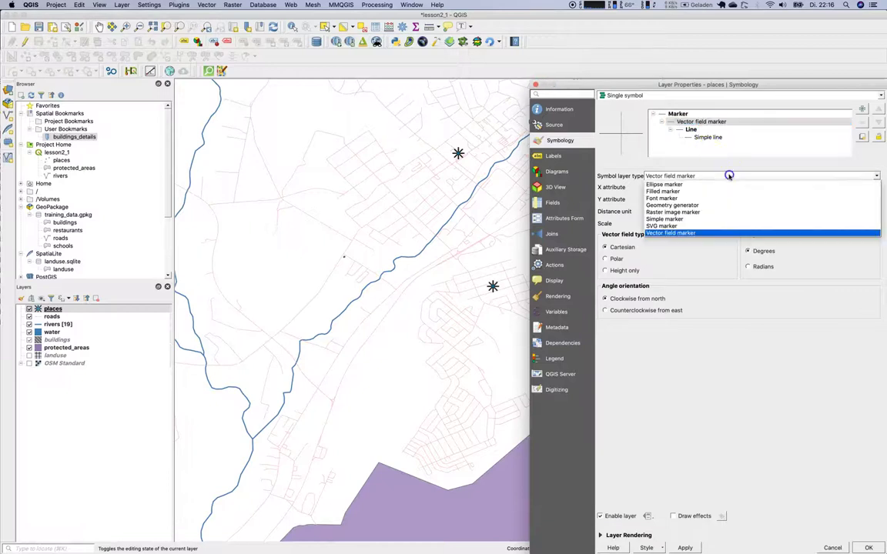
click(727, 218)
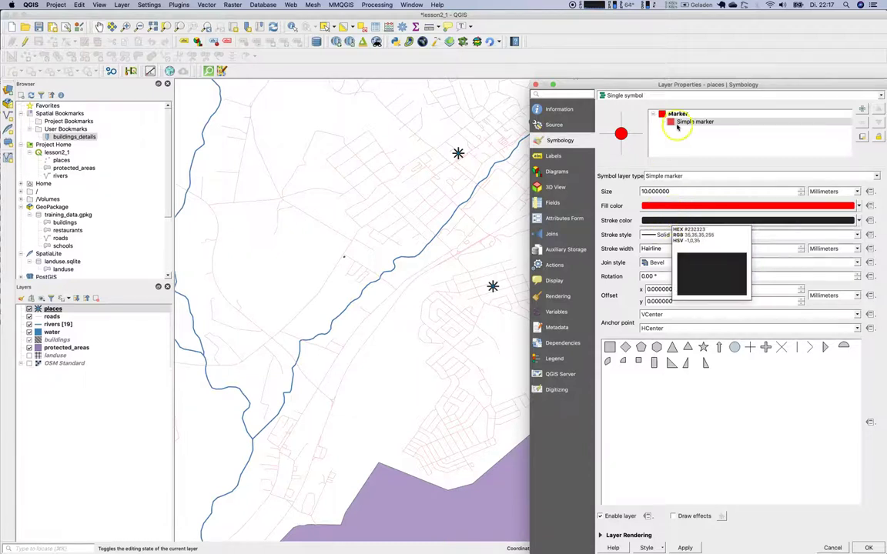
Add a second Simple marker layer of size 3 with a white fill and No Pen stroke
click(862, 108)
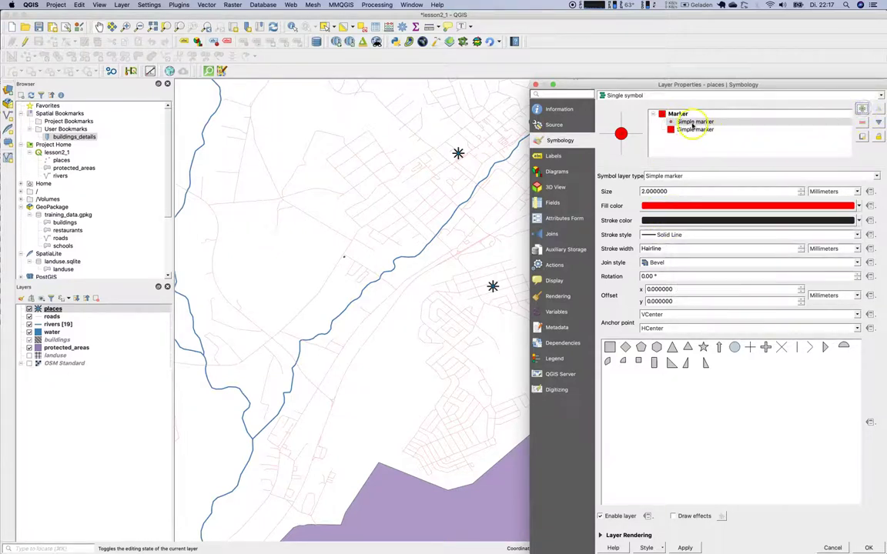
click(648, 191)
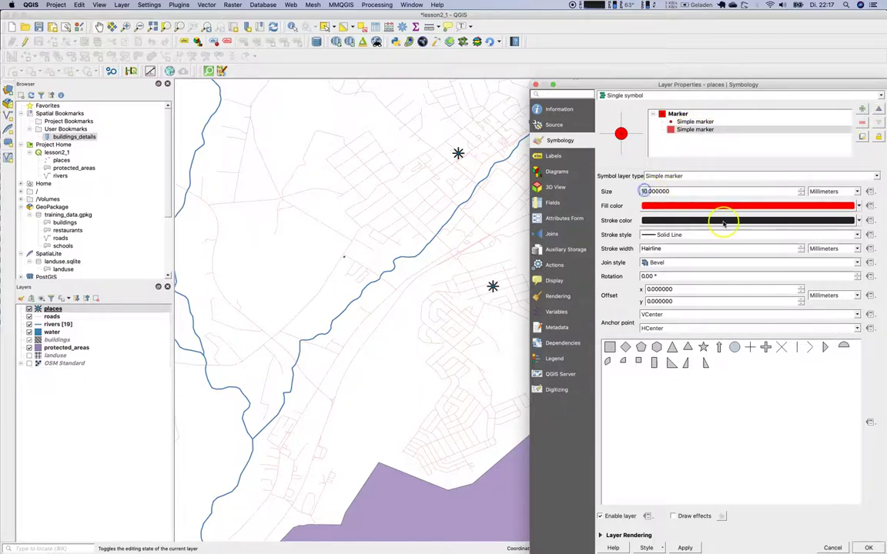
text(3)
click(685, 131)
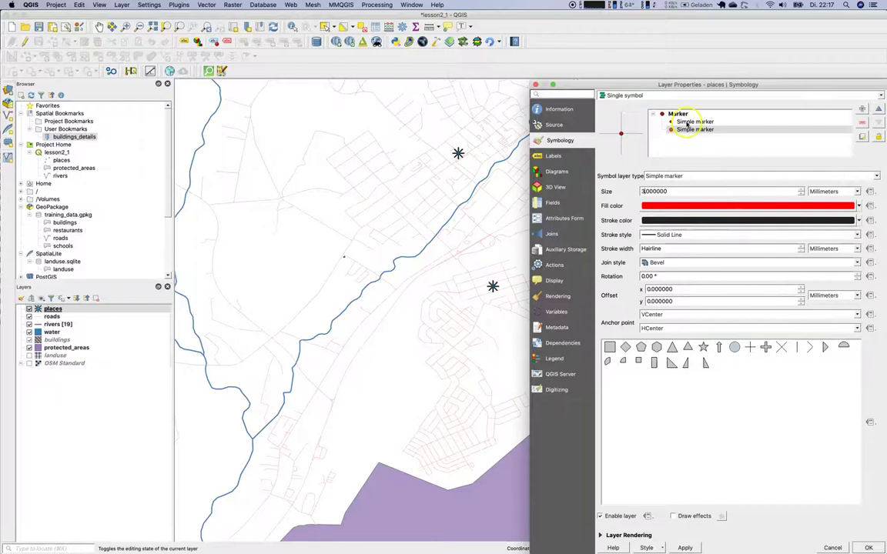
click(690, 236)
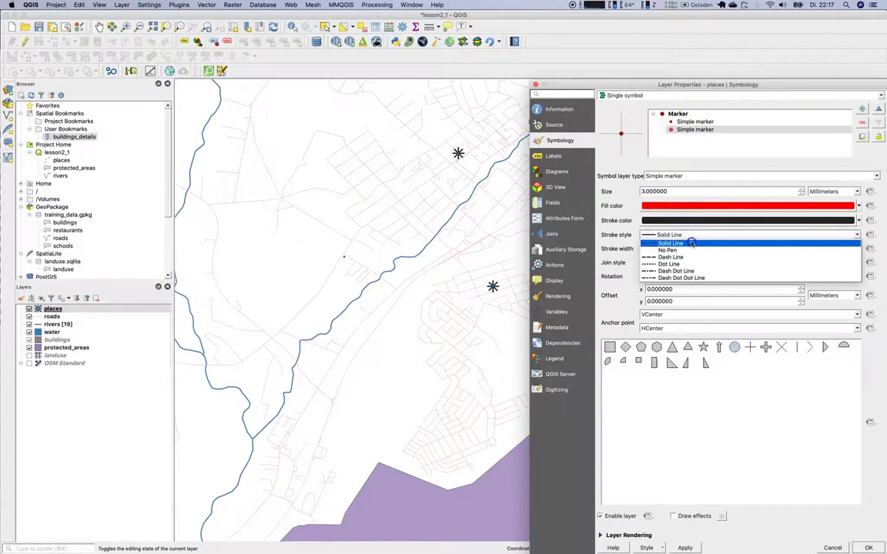
click(690, 227)
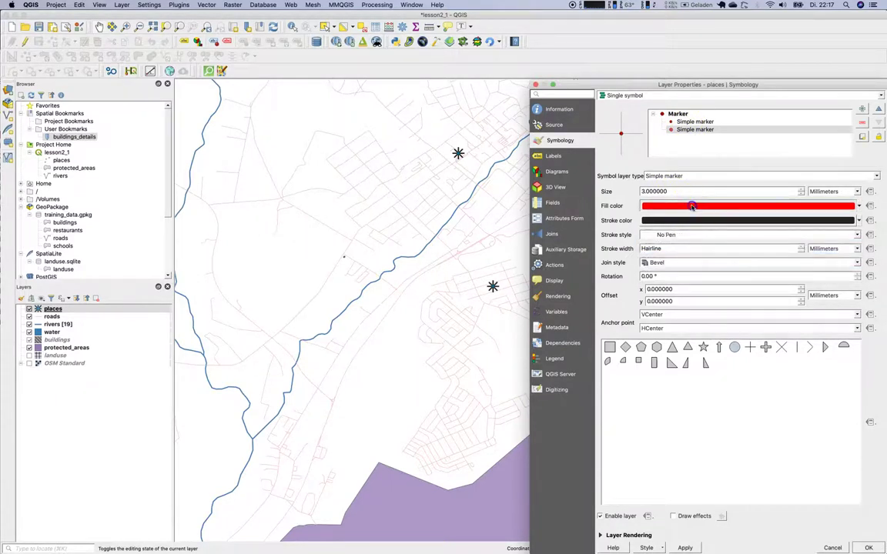
click(691, 206)
drag(395, 178, 308, 189)
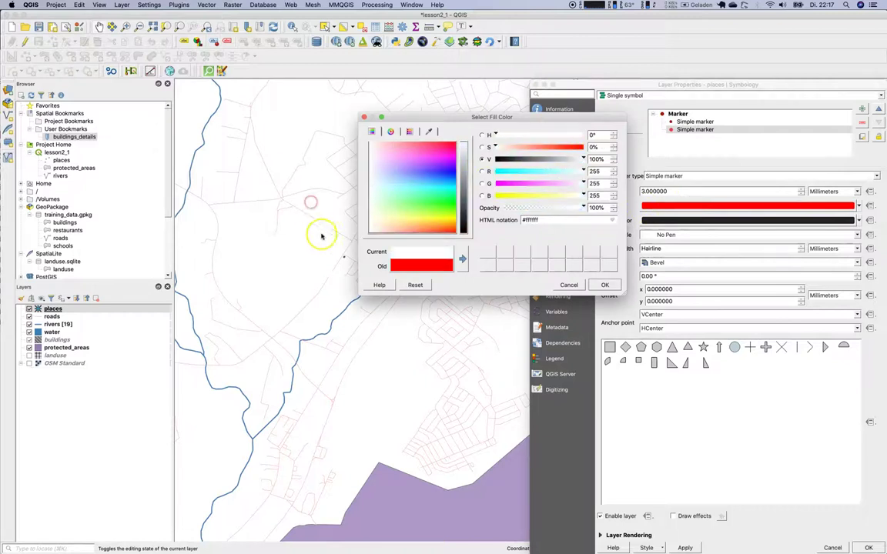
click(604, 285)
Give the other marker layer a light green #c1ffc6 fill with No Pen, and apply
click(698, 121)
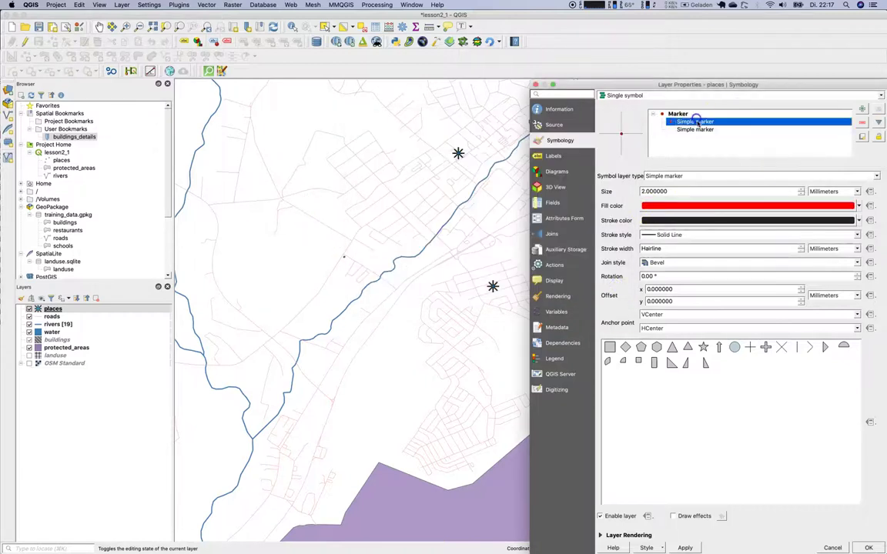
click(707, 205)
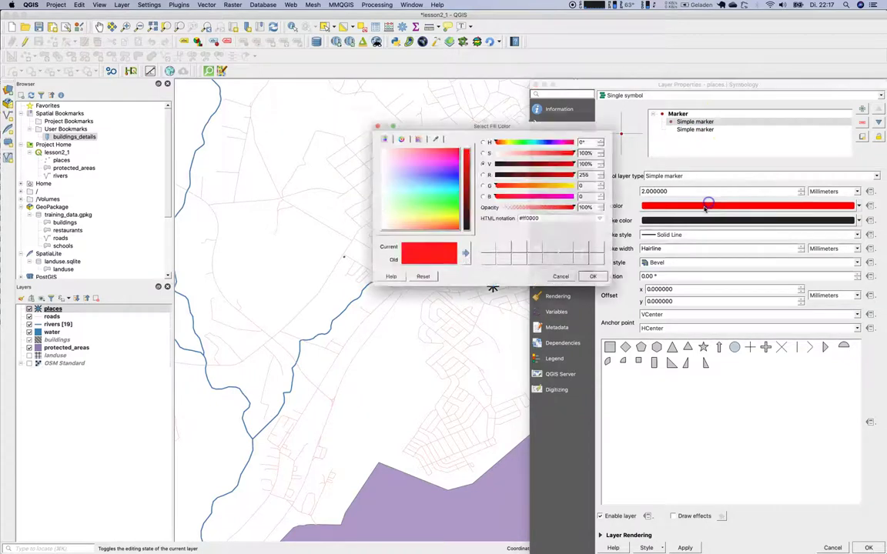
drag(459, 188, 391, 201)
click(601, 286)
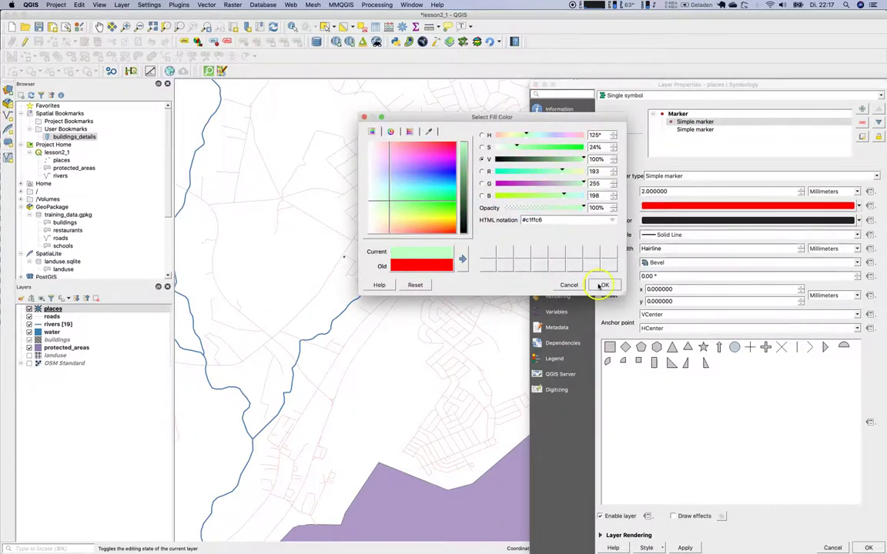
click(742, 220)
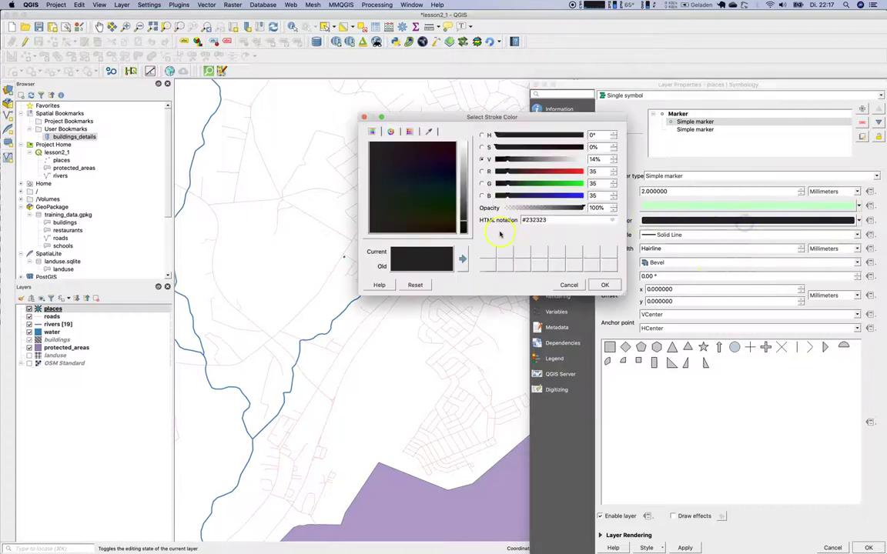
click(584, 286)
click(664, 234)
click(702, 547)
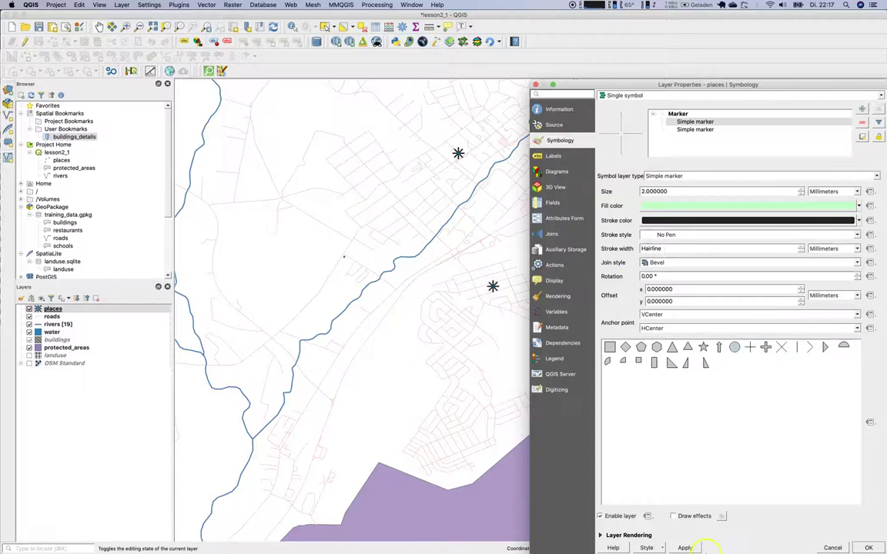
click(691, 549)
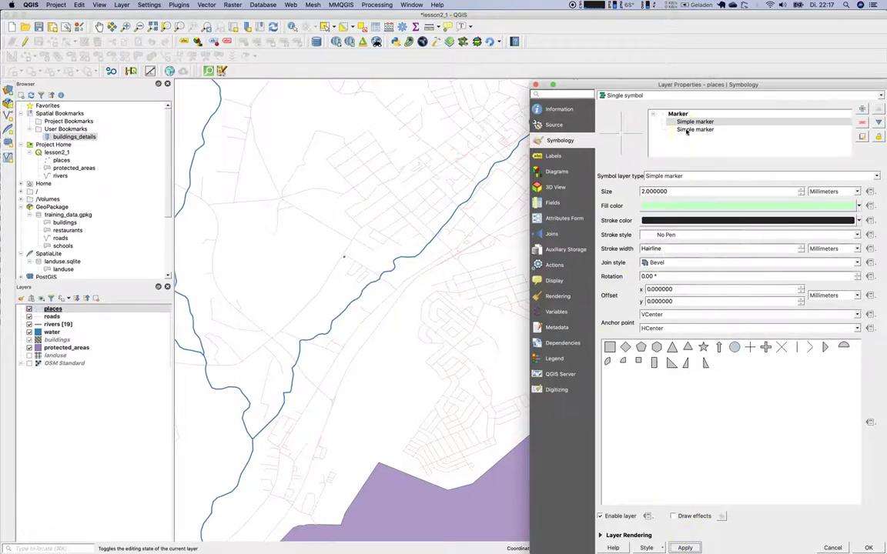
click(756, 75)
drag(756, 85, 691, 42)
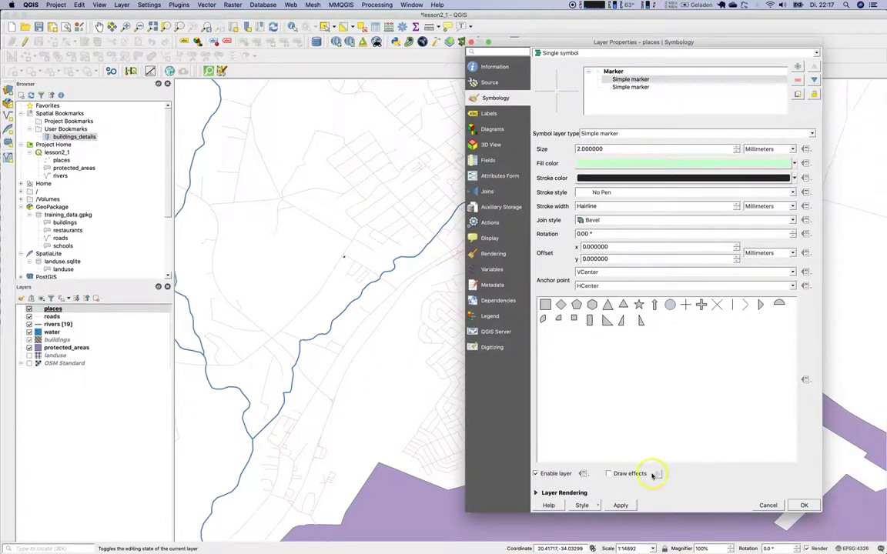
Enable symbol levels for the places marker, apply, and return to the main map window
click(614, 72)
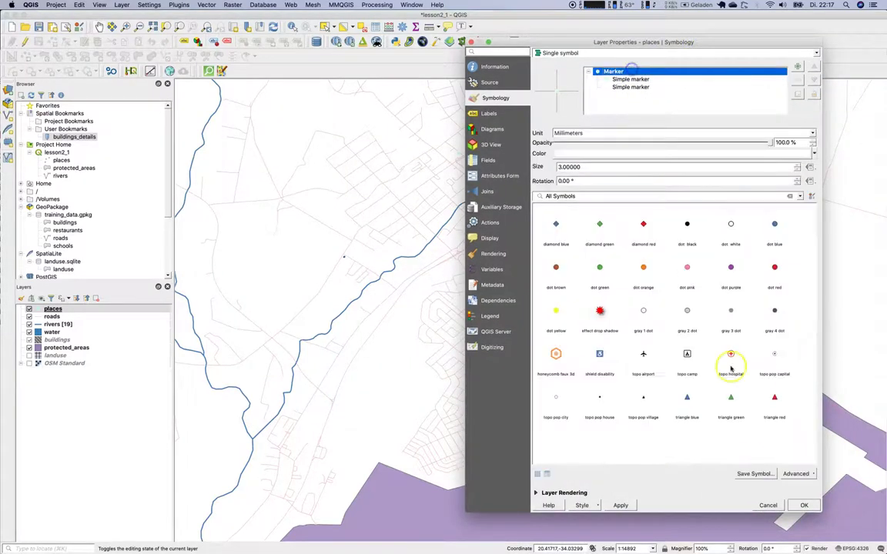
click(797, 473)
click(797, 485)
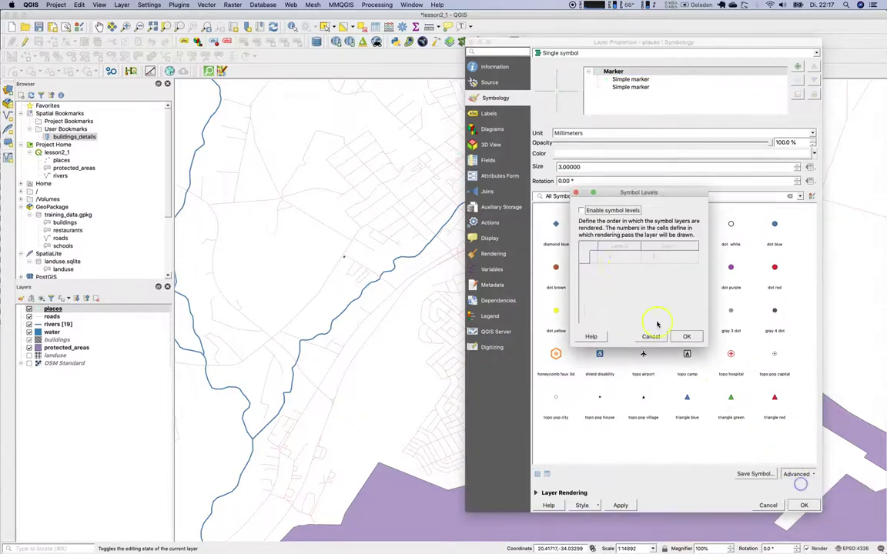
click(612, 209)
click(685, 336)
click(621, 505)
drag(620, 41, 732, 60)
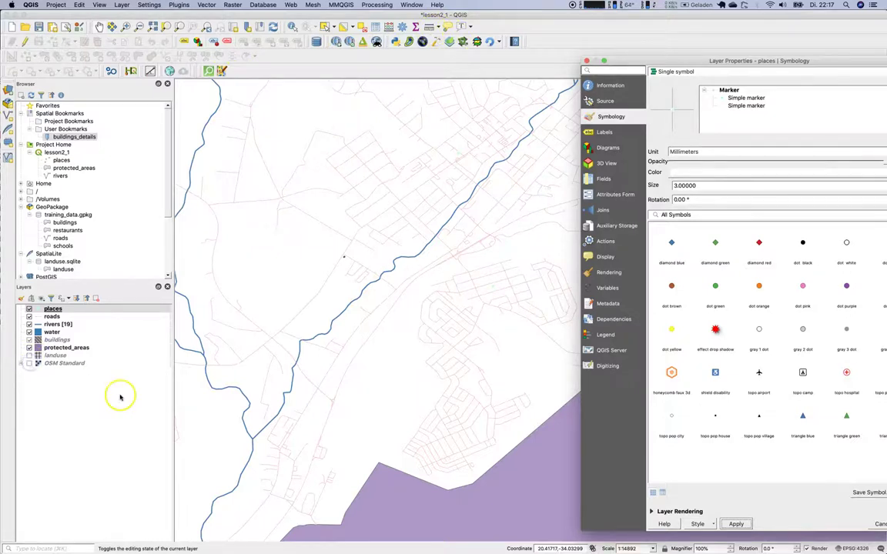
click(462, 162)
Turn on the OSM Standard basemap and zoom into the town
click(31, 362)
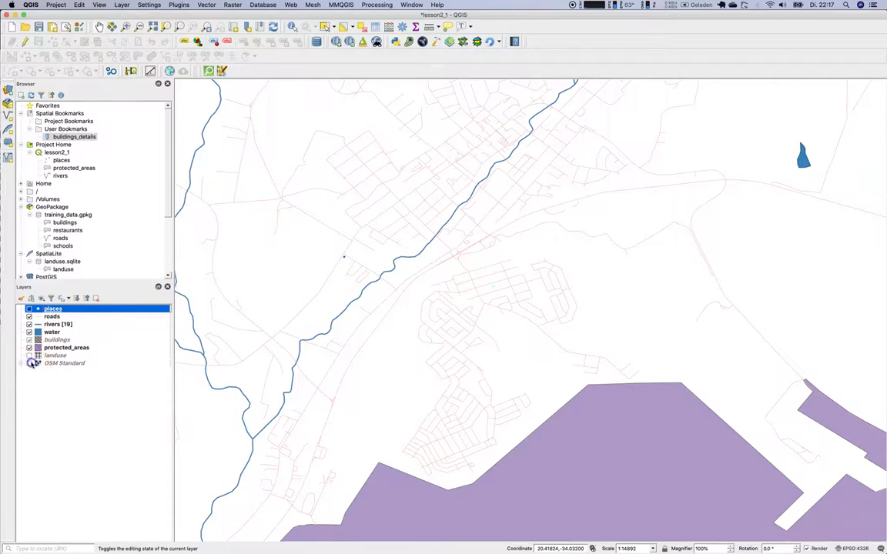
scroll(489, 288, up, 3)
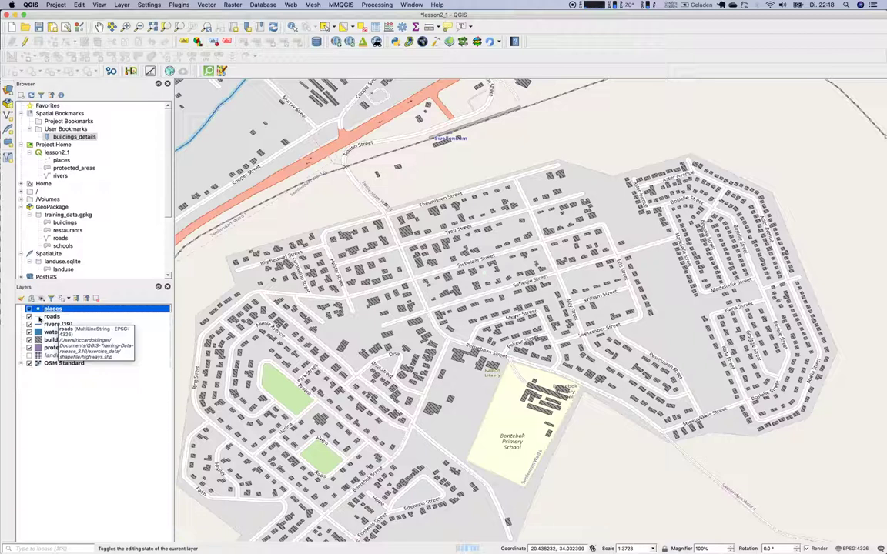
Change the roads' Simple line symbol layer to an Arrow symbol layer and apply it
double_click(44, 316)
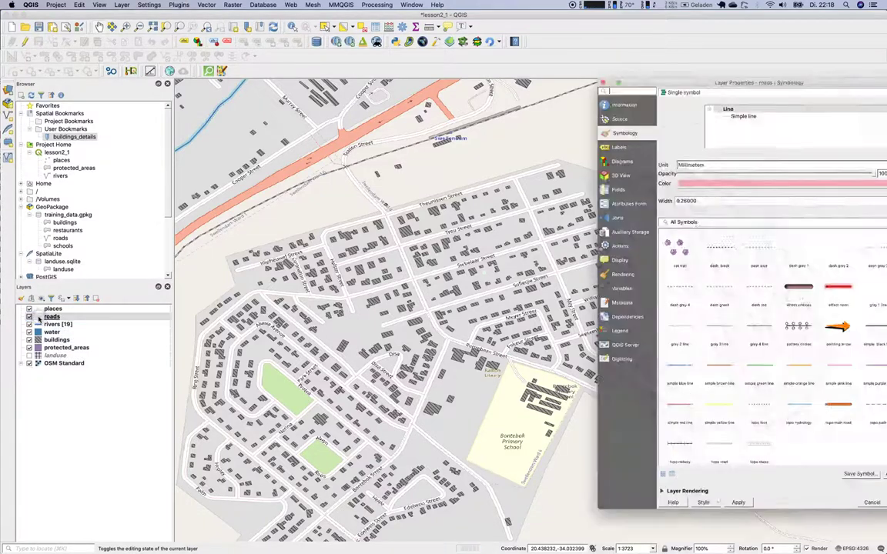
drag(724, 60, 408, 39)
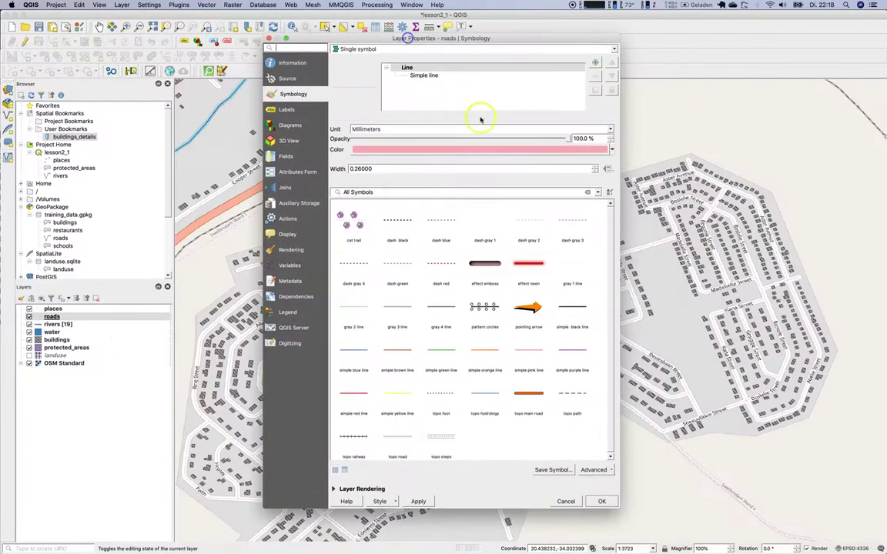
click(425, 75)
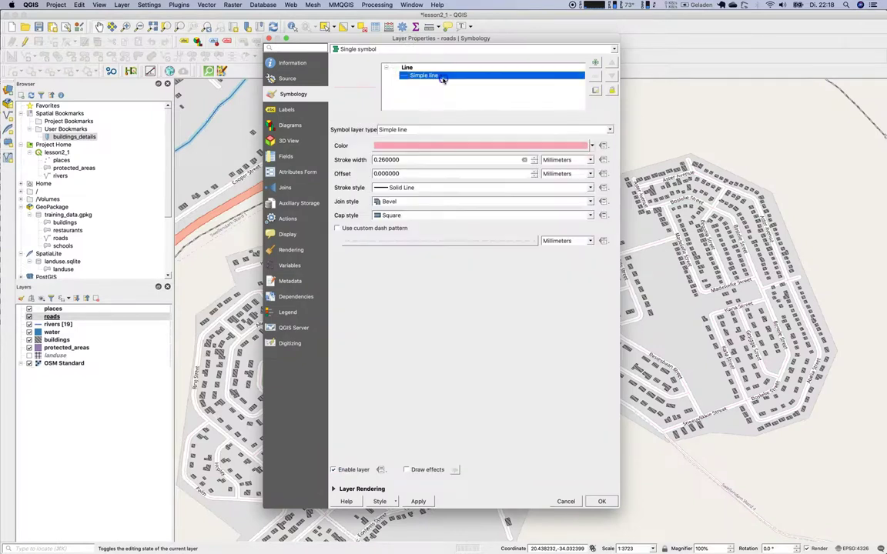
click(450, 130)
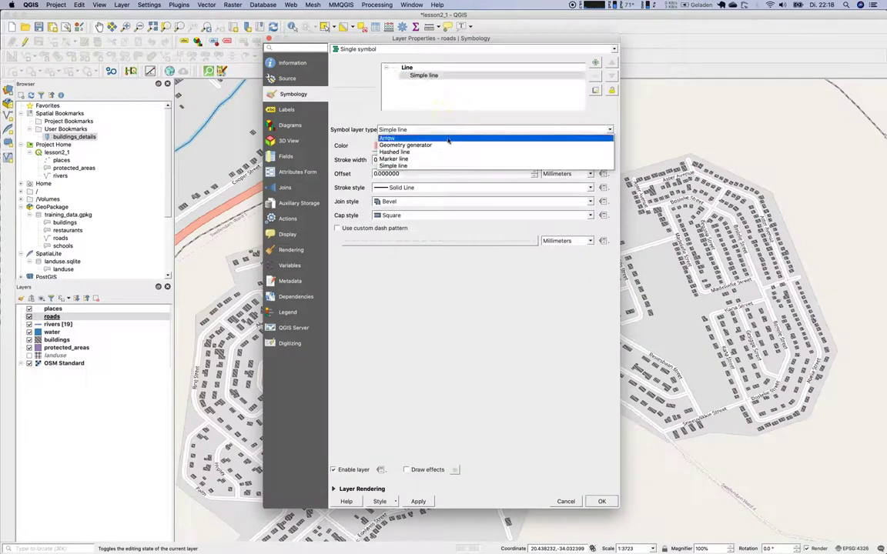
click(451, 138)
click(418, 502)
Move the properties window aside, review the arrow symbol settings and reopen the layer type list
drag(404, 38, 633, 54)
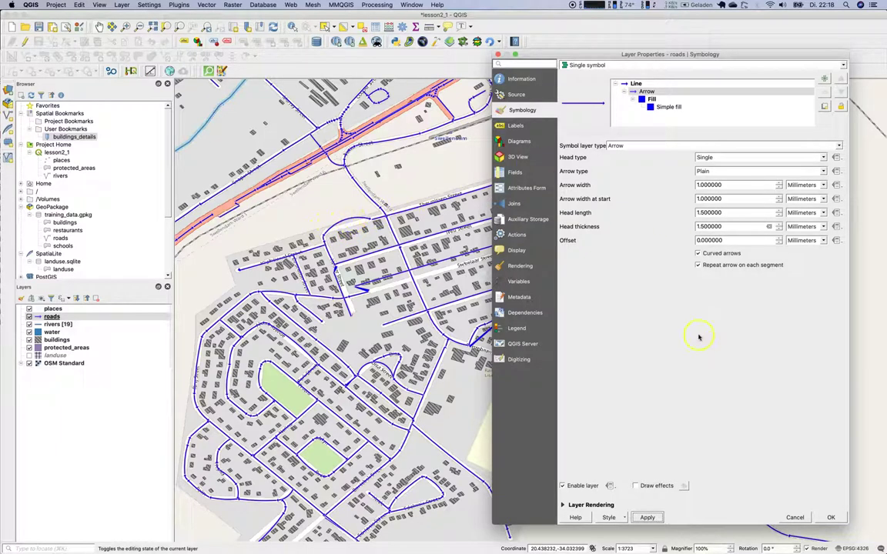
click(667, 83)
click(668, 92)
click(679, 145)
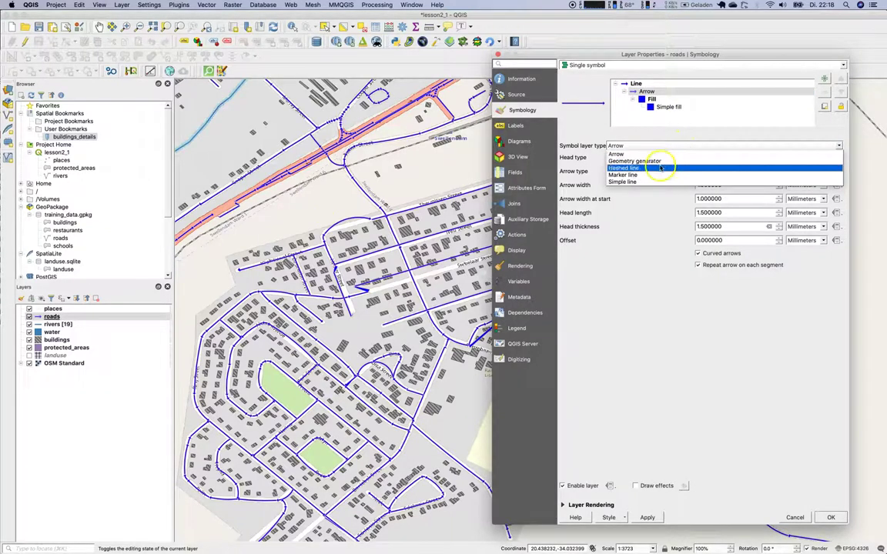
Try a Hashed line for the roads, inspect its sub-layers, then switch to Marker line
click(669, 168)
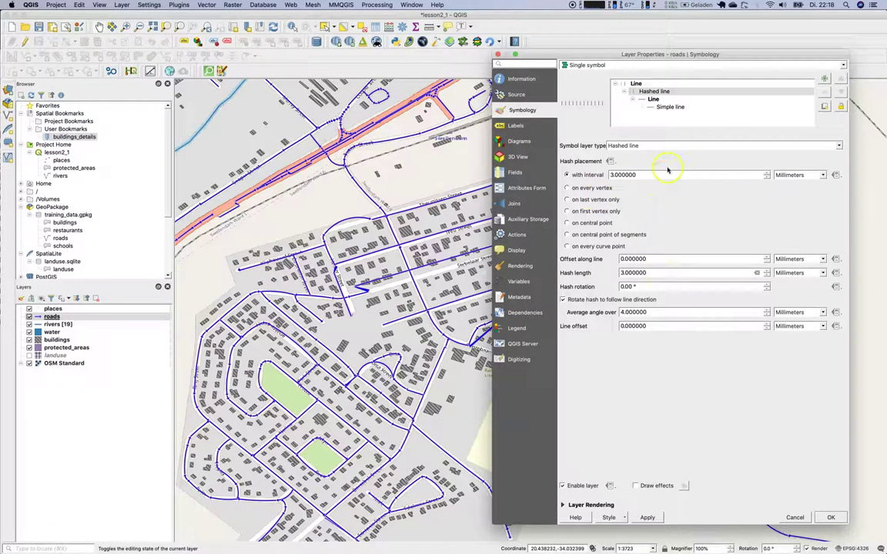
click(677, 99)
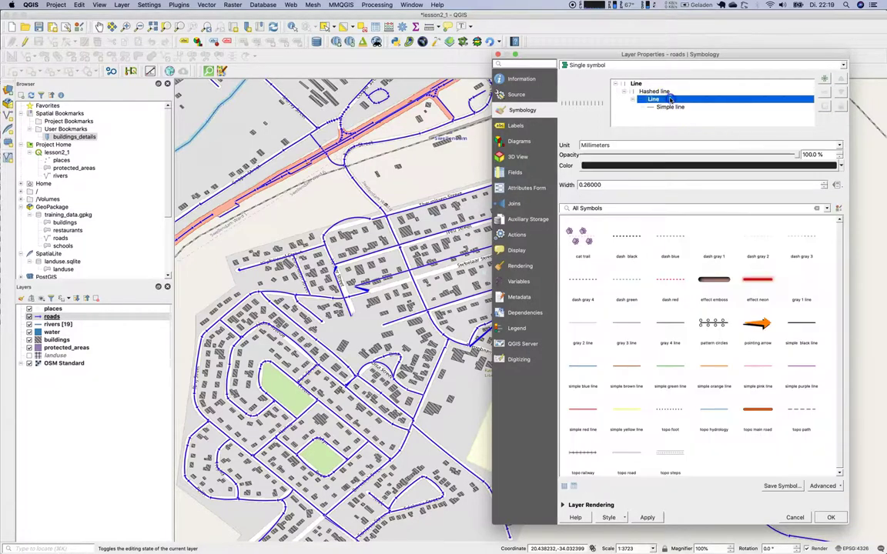
click(672, 107)
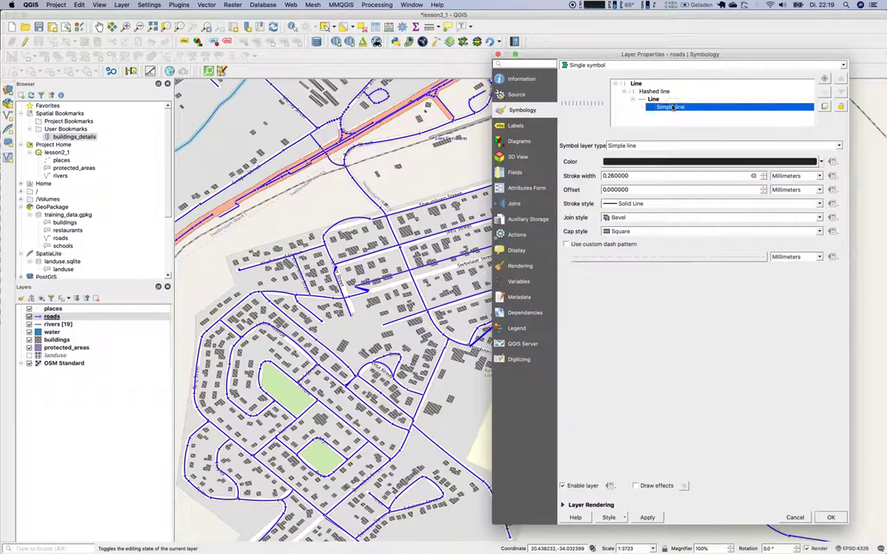
click(659, 91)
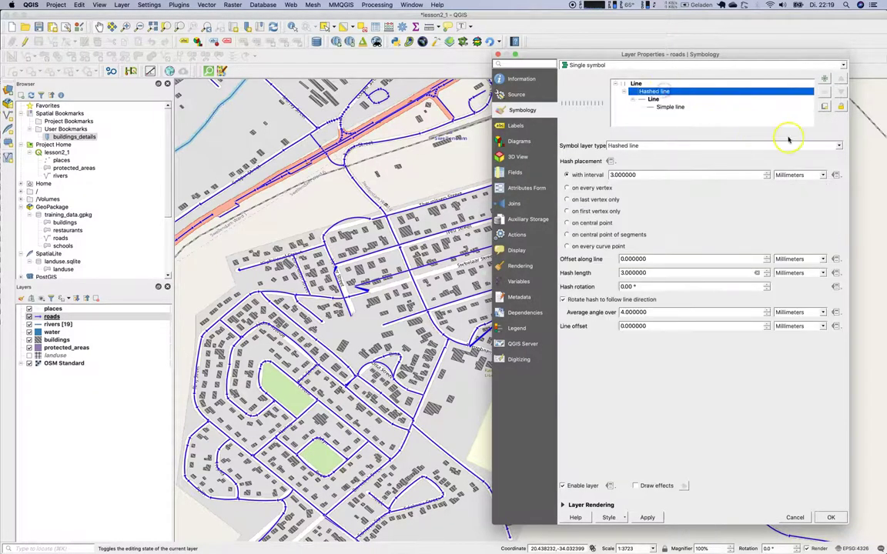
click(786, 145)
click(700, 175)
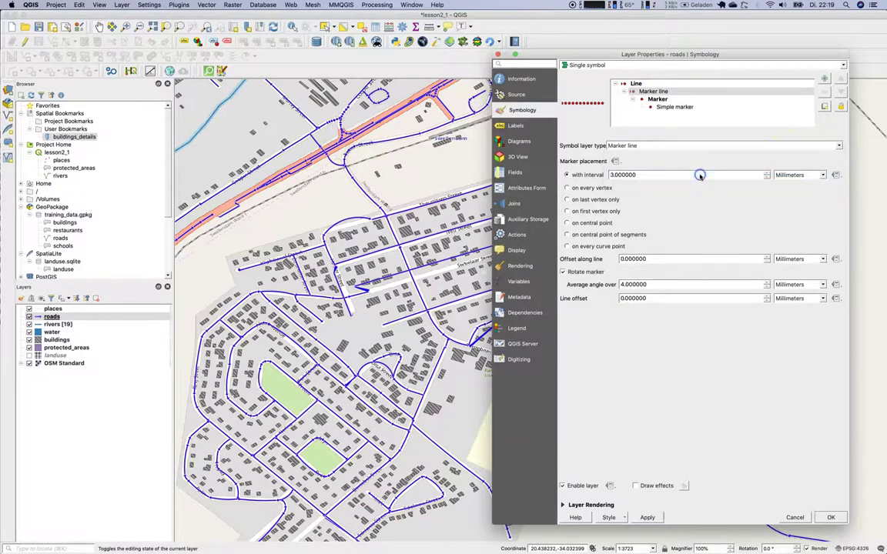
Reselect Marker line for the roads and set its marker size to 1 mm
click(651, 145)
click(650, 178)
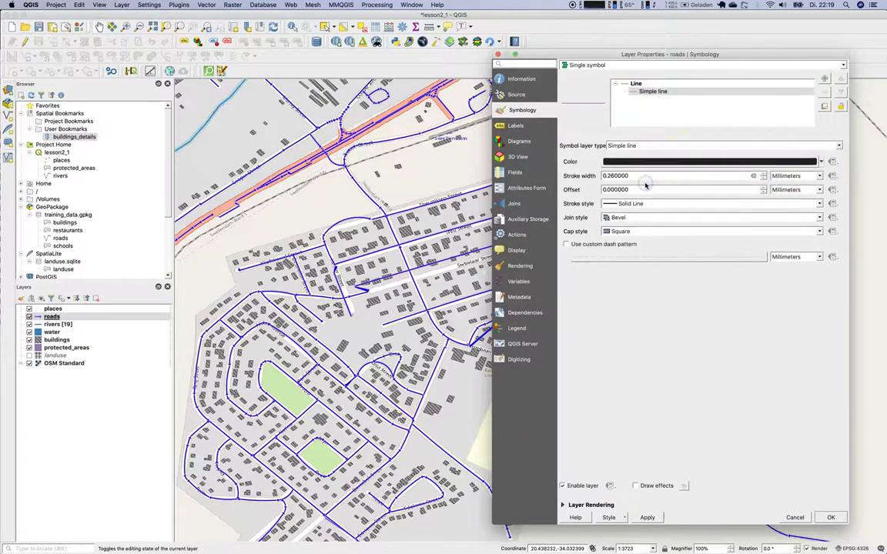
click(655, 145)
click(654, 176)
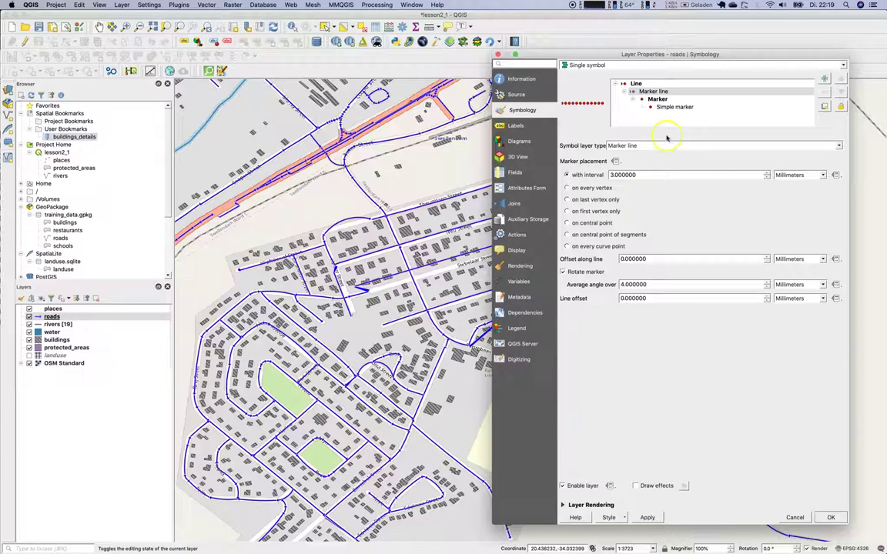
click(660, 99)
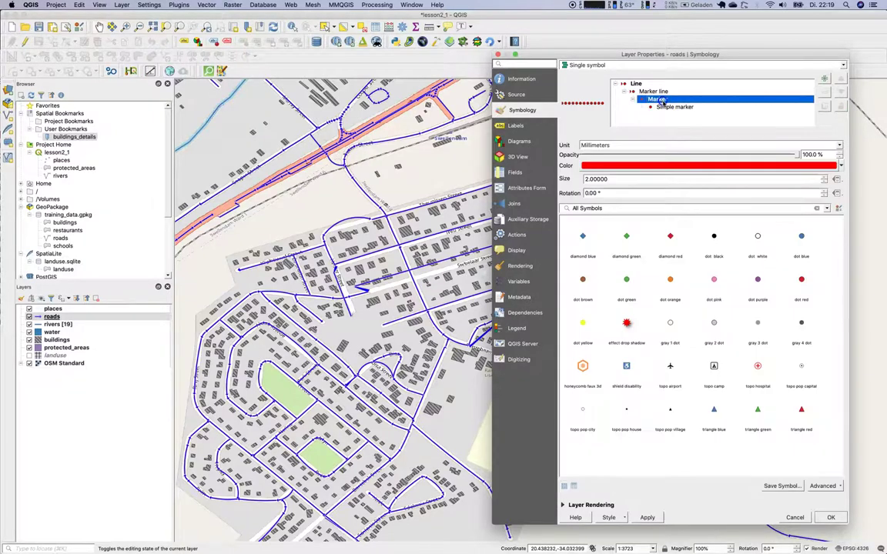
double_click(612, 177)
text(1)
click(658, 226)
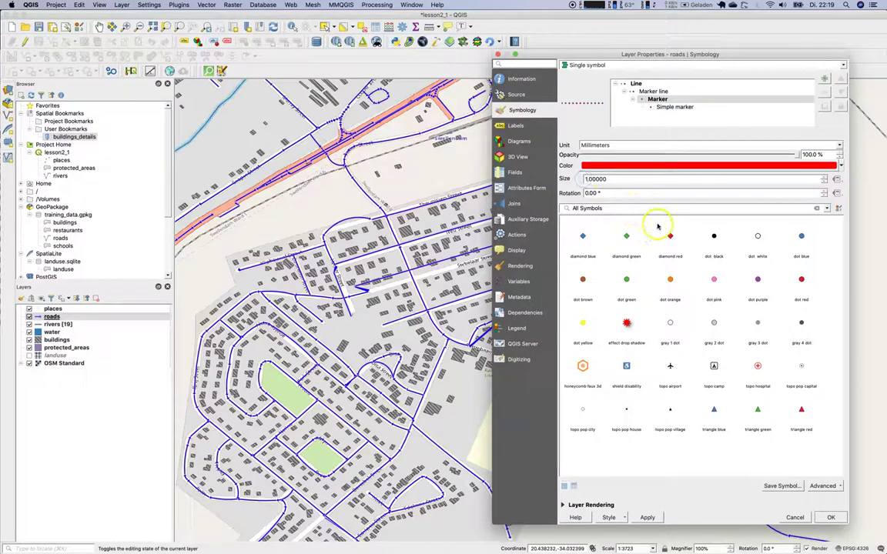
Set the marker line interval to 1 mm, apply it and close the properties
click(691, 107)
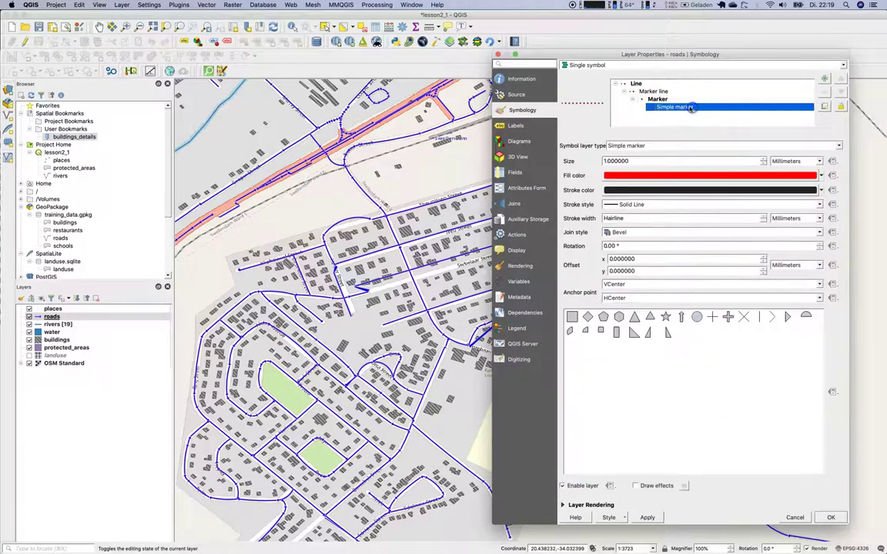
click(667, 92)
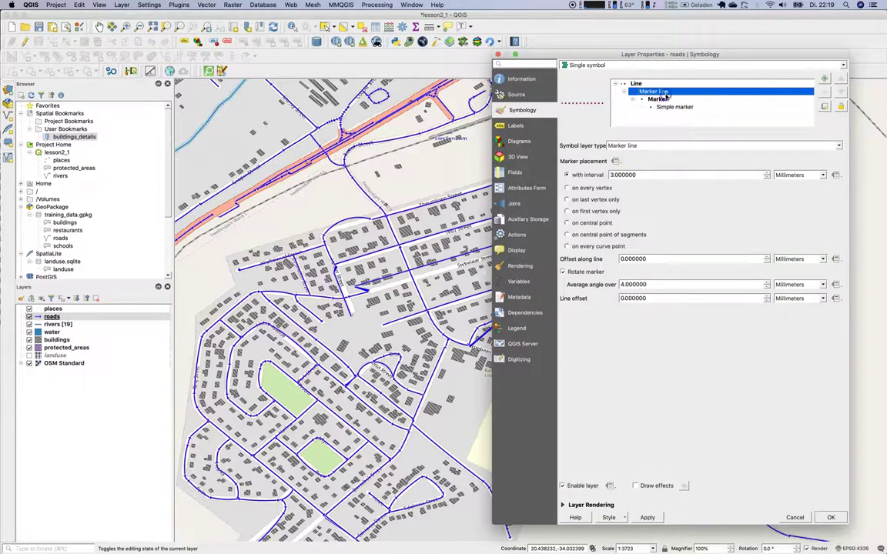
double_click(616, 174)
text(1)
click(752, 417)
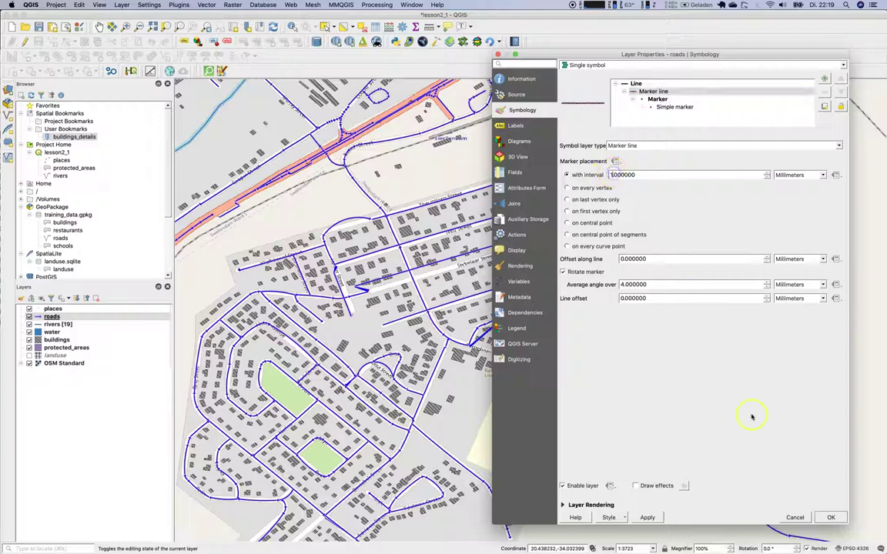
click(647, 517)
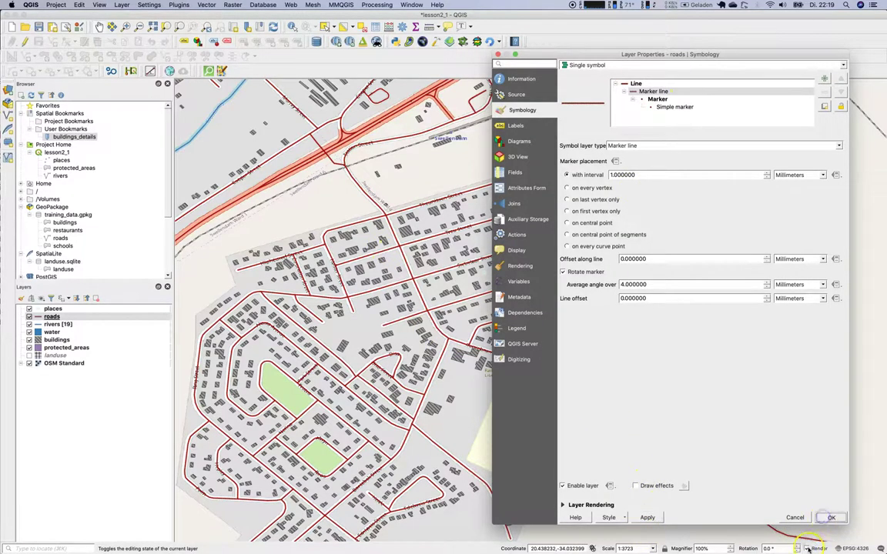
click(831, 517)
Zoom and pan the map to bring a lake into view and refresh the rendering
scroll(556, 330, up, 2)
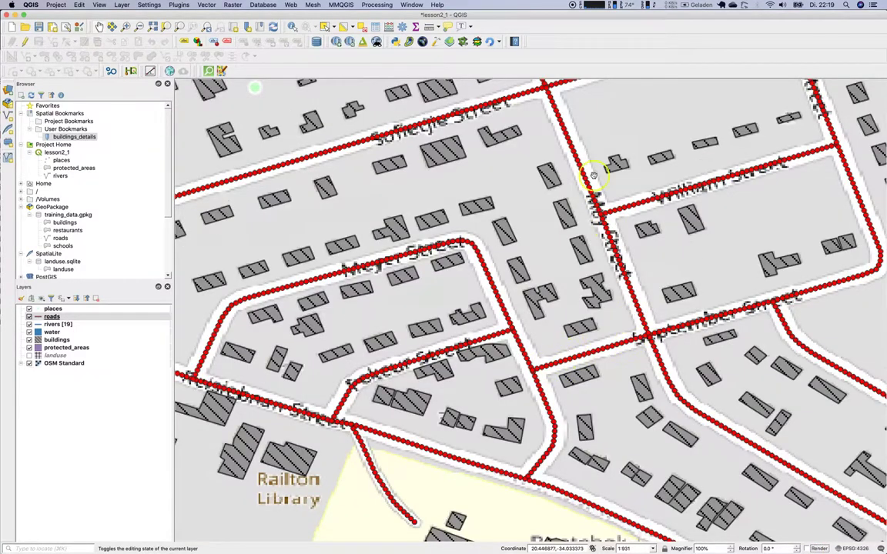
scroll(583, 193, down, 1)
scroll(583, 192, down, 1)
drag(396, 204, 577, 327)
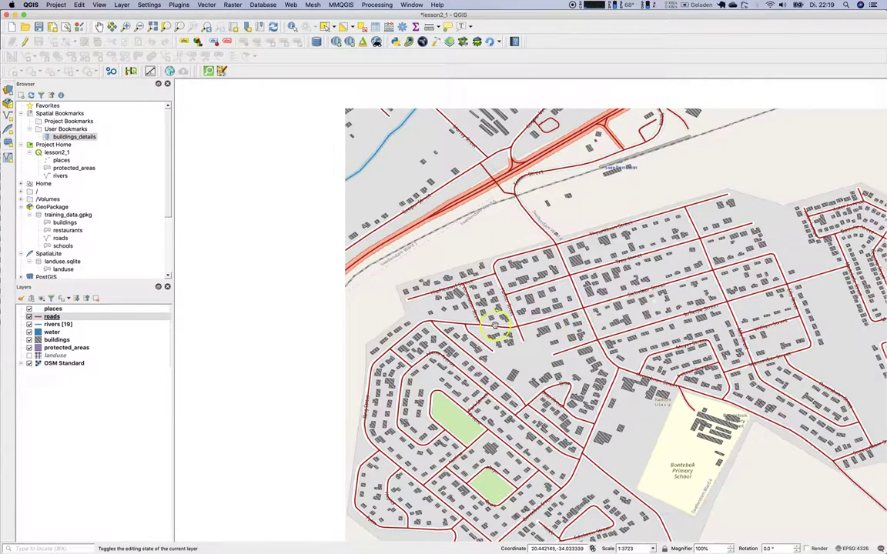
click(344, 389)
click(361, 365)
click(806, 548)
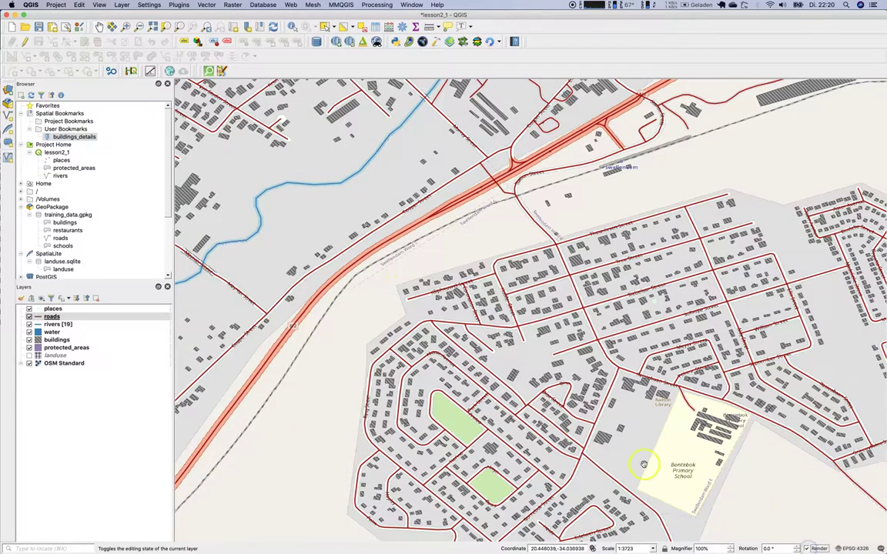
scroll(337, 287, down, 2)
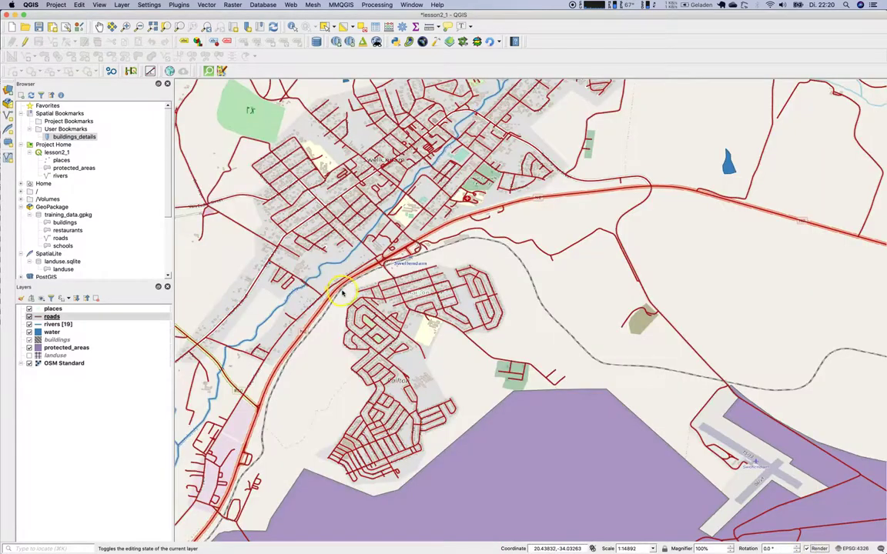
scroll(353, 293, down, 5)
scroll(352, 293, left, 3)
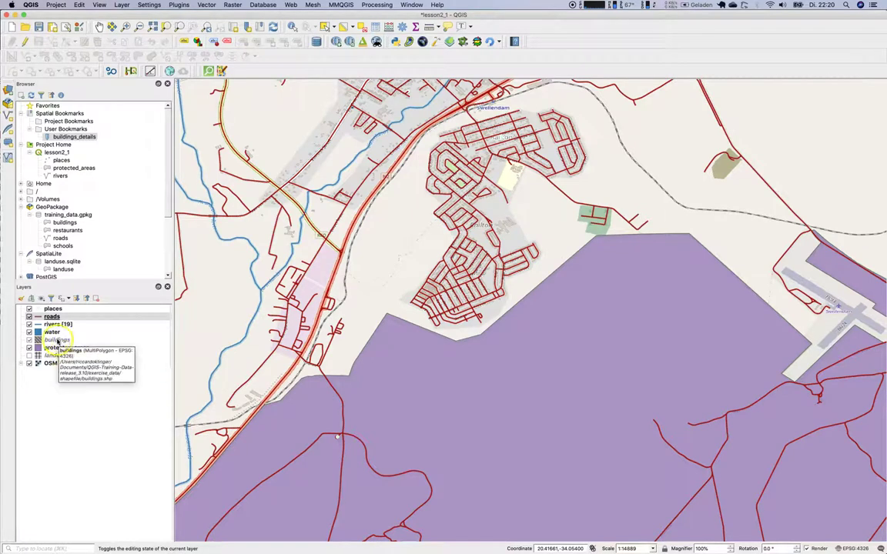
Select the water layer and open its Symbology properties
click(54, 331)
scroll(493, 292, down, 4)
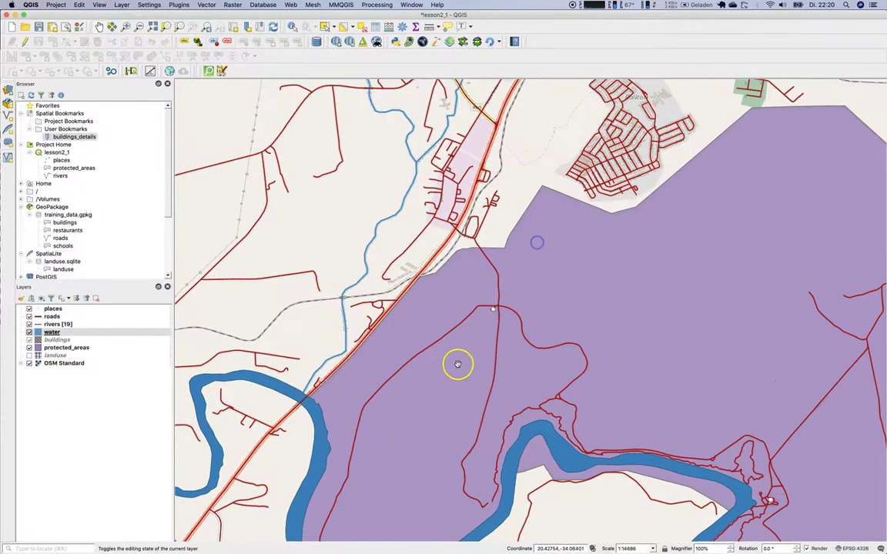
scroll(458, 366, down, 3)
drag(308, 327, 251, 353)
scroll(327, 316, up, 4)
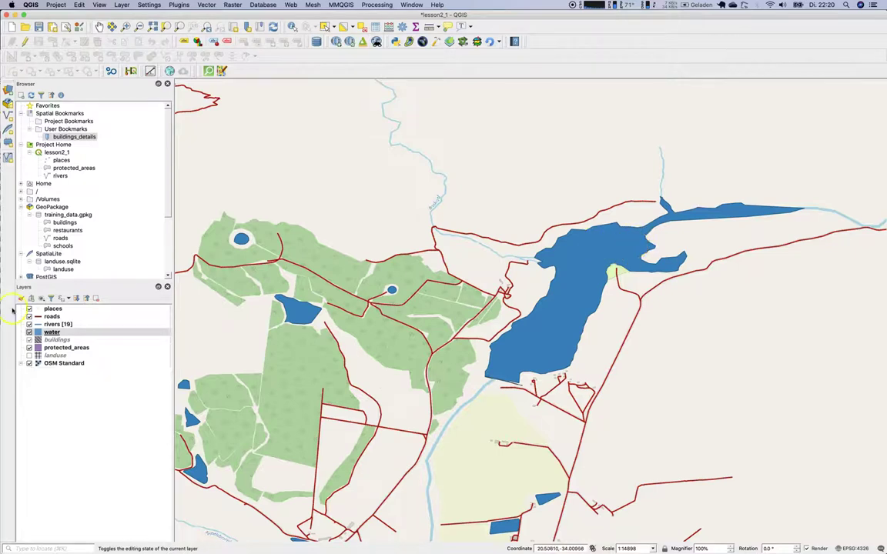
double_click(52, 333)
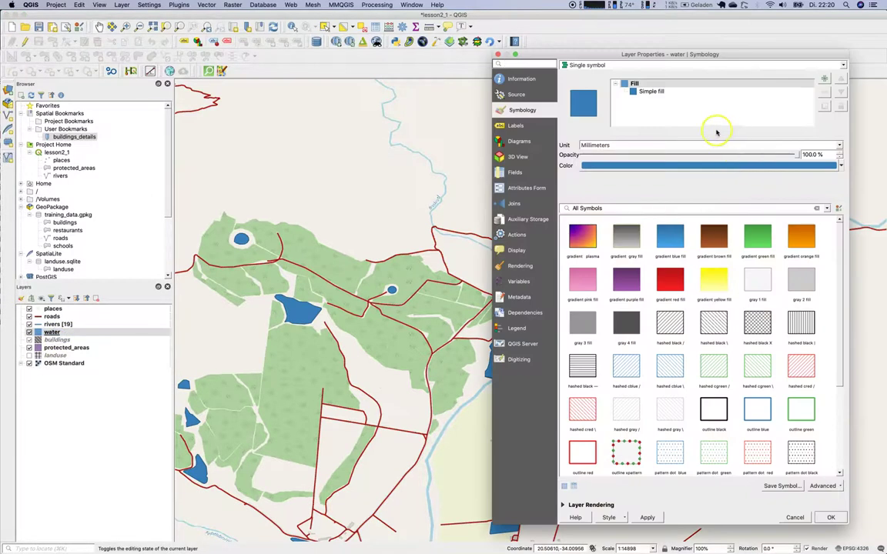
Change the water's Simple fill symbol layer to Centroid fill and apply it
click(661, 92)
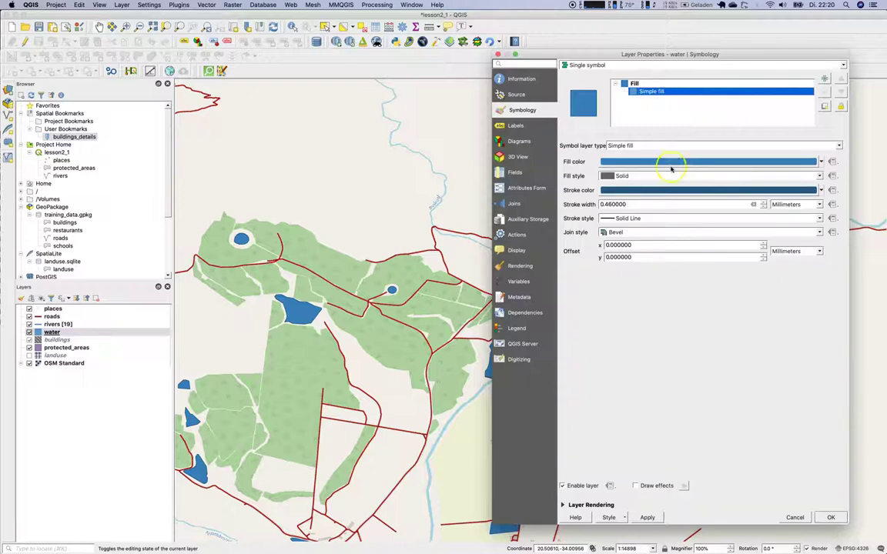
click(675, 146)
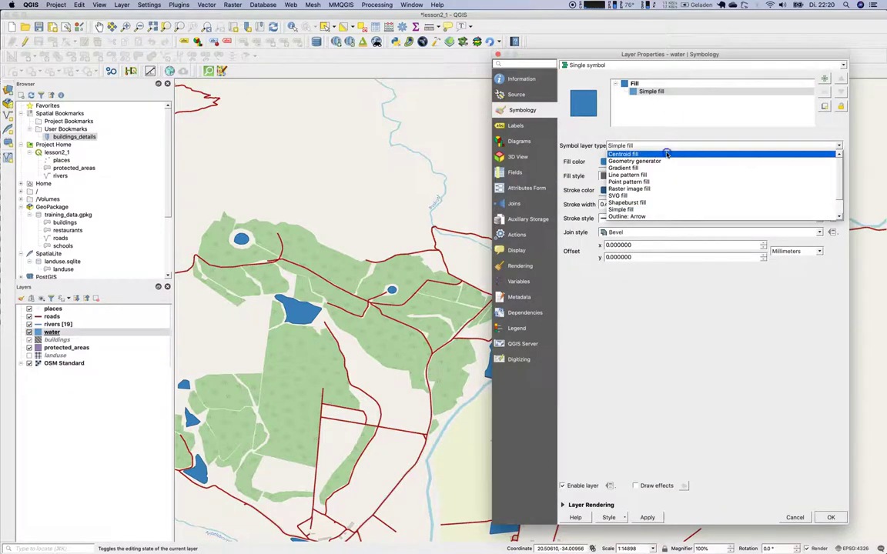
click(667, 154)
click(667, 145)
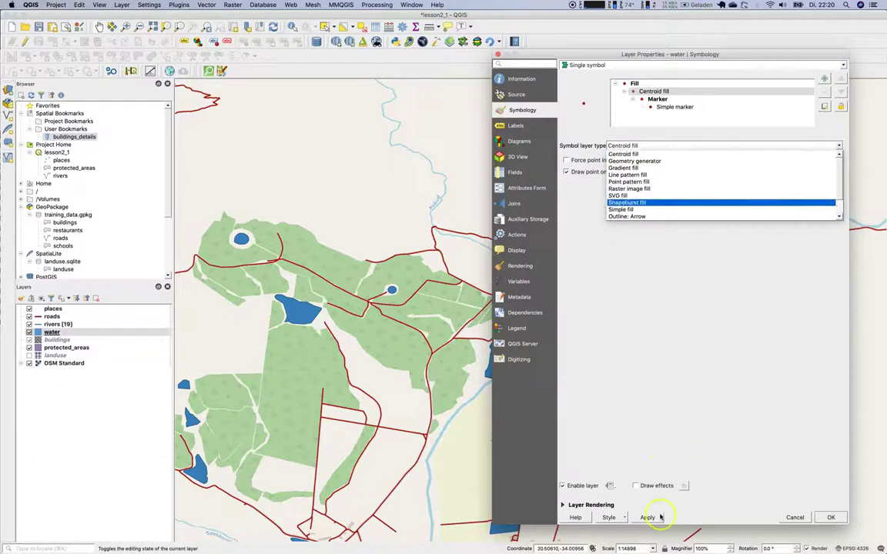
click(697, 154)
drag(706, 54, 305, 14)
click(245, 479)
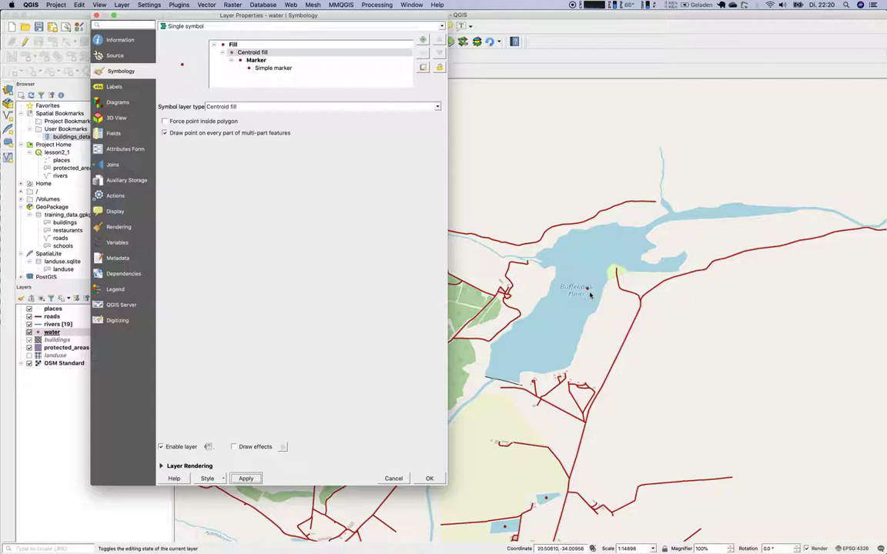
Review the Centroid fill settings and reopen the fill type list
click(248, 44)
click(264, 52)
click(309, 106)
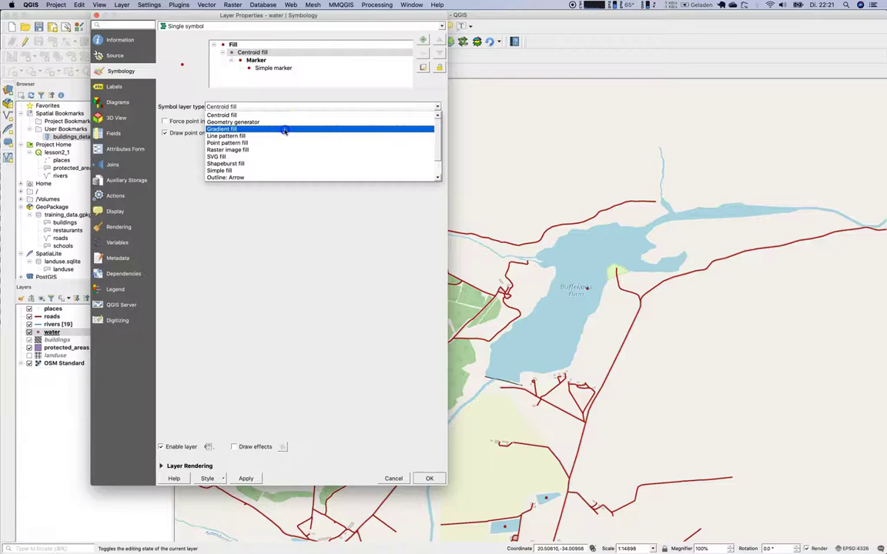
Apply a Gradient fill to the water layer and inspect its first gradient colour
click(285, 129)
click(247, 478)
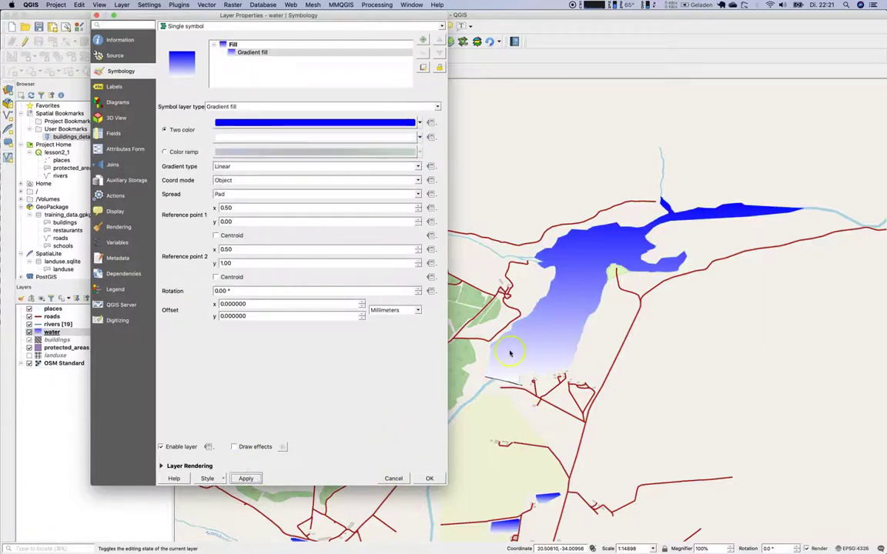
click(268, 108)
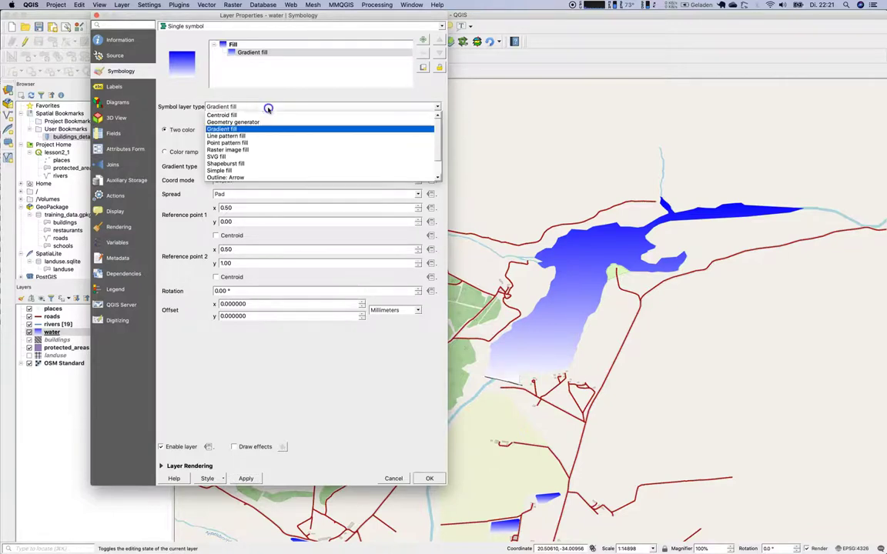
click(205, 337)
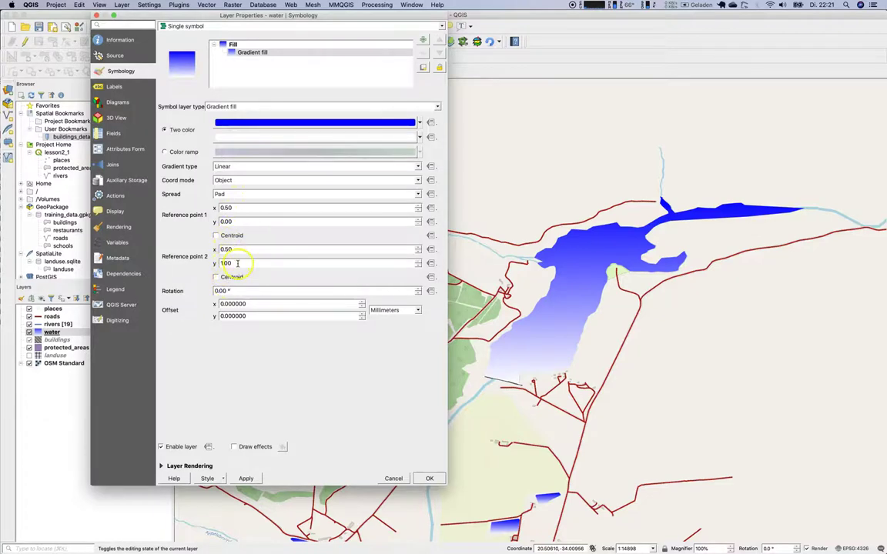
click(246, 122)
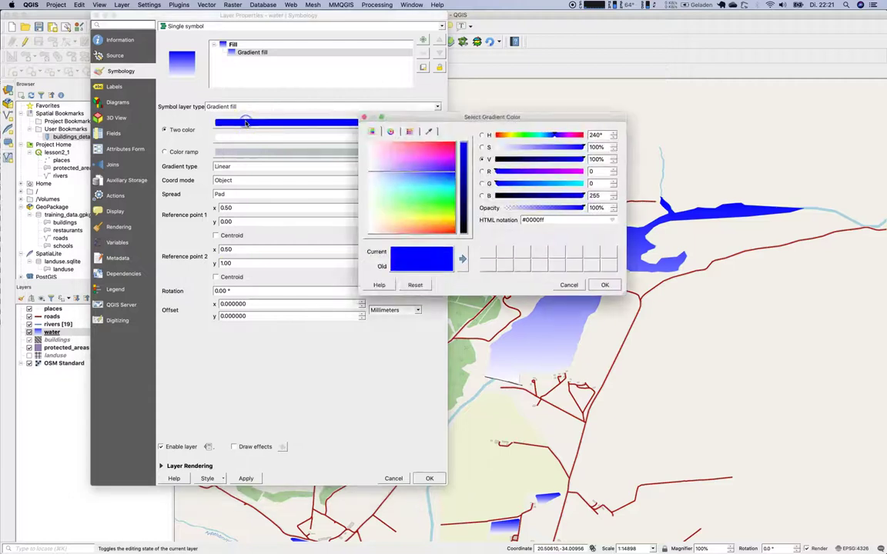
click(575, 284)
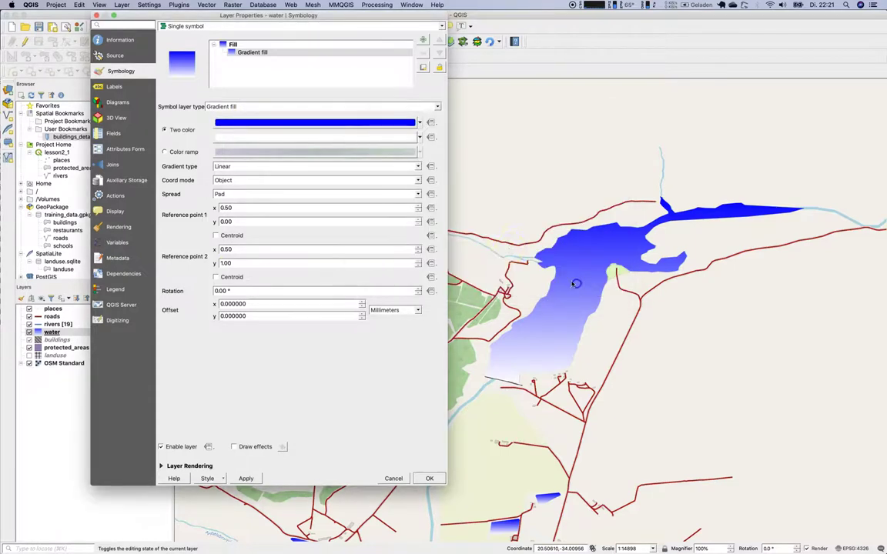
Apply Line pattern fill, then Point pattern fill, to the water, then select Raster image fill
click(309, 111)
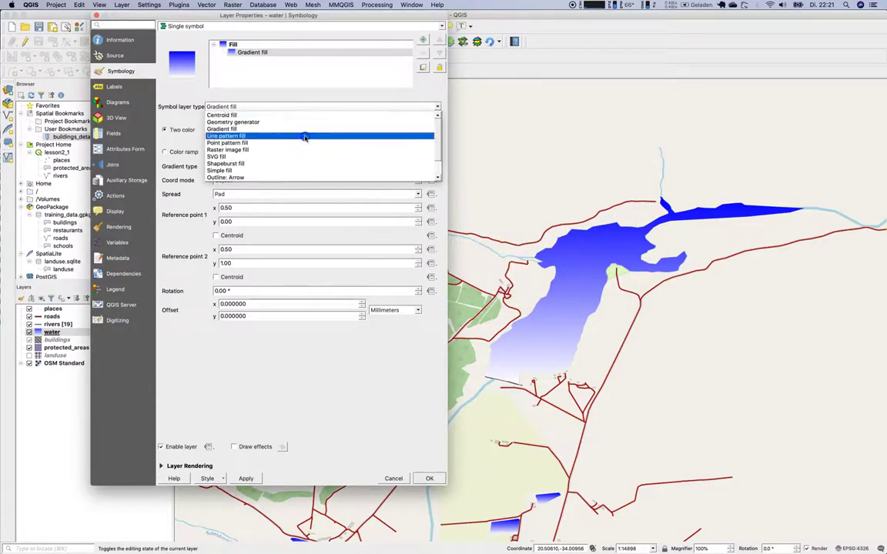
click(305, 137)
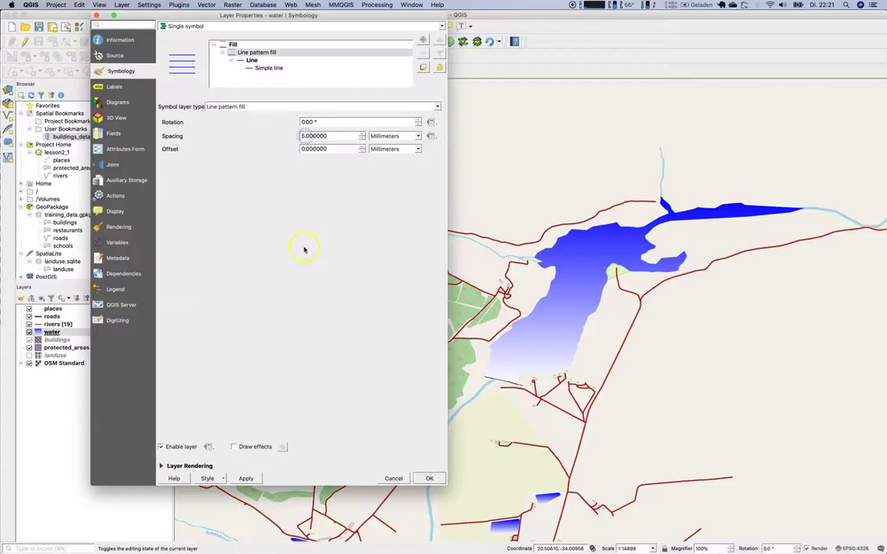
click(245, 479)
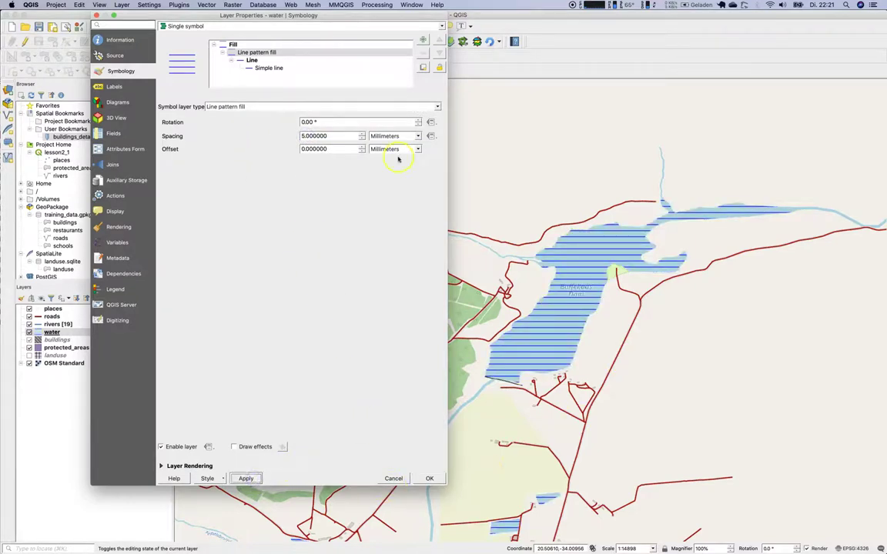
click(365, 106)
click(348, 142)
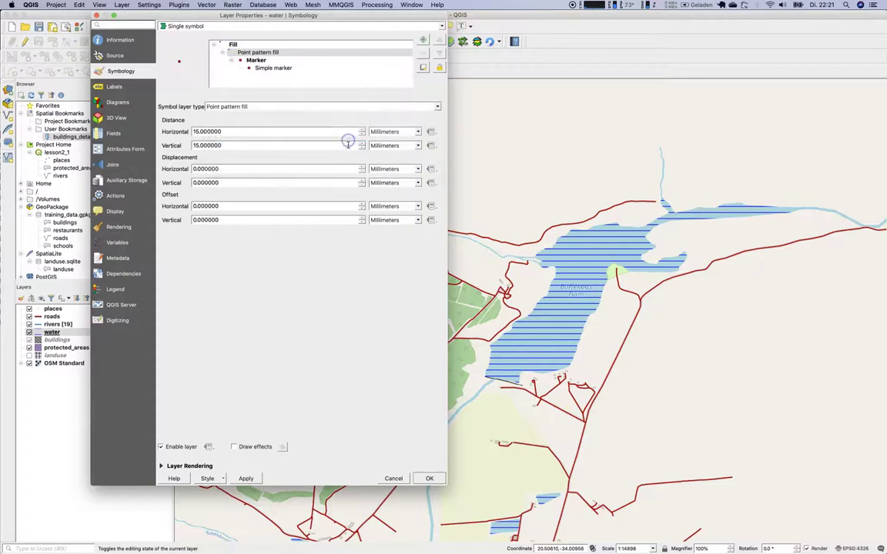
click(257, 479)
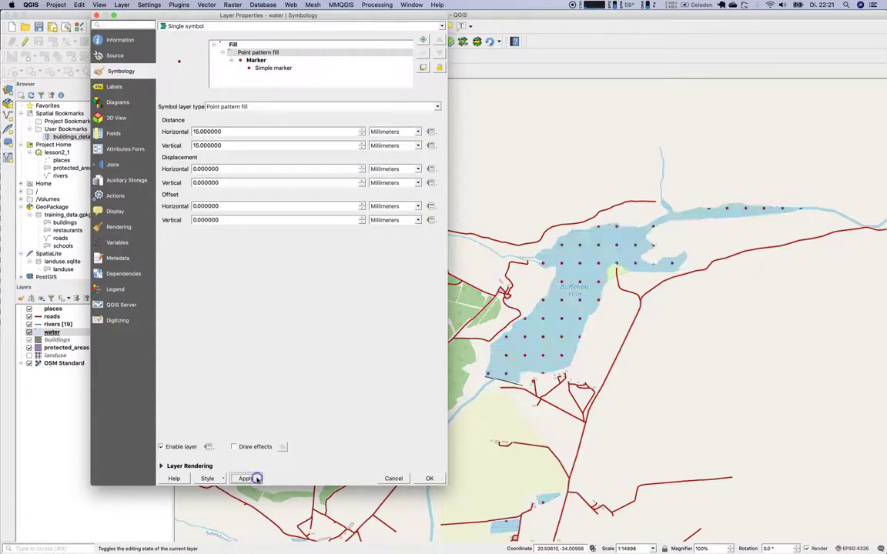
click(376, 108)
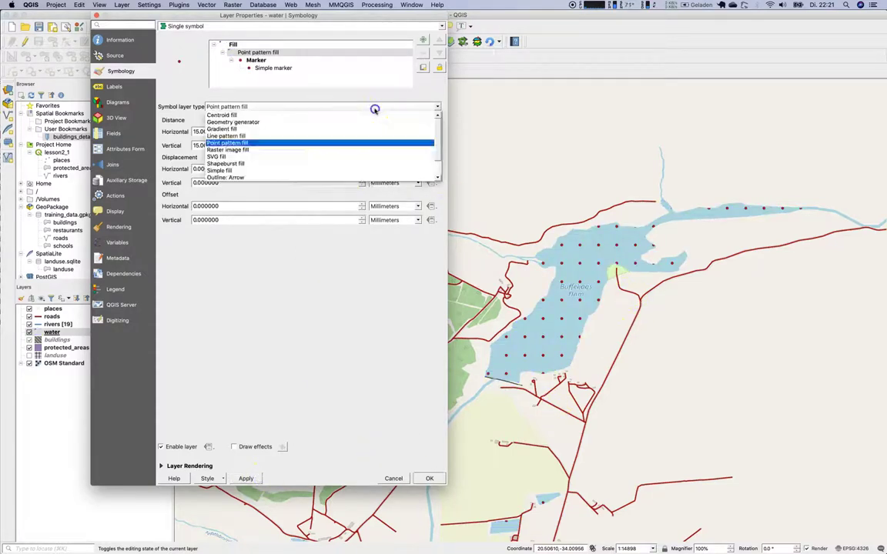
click(331, 150)
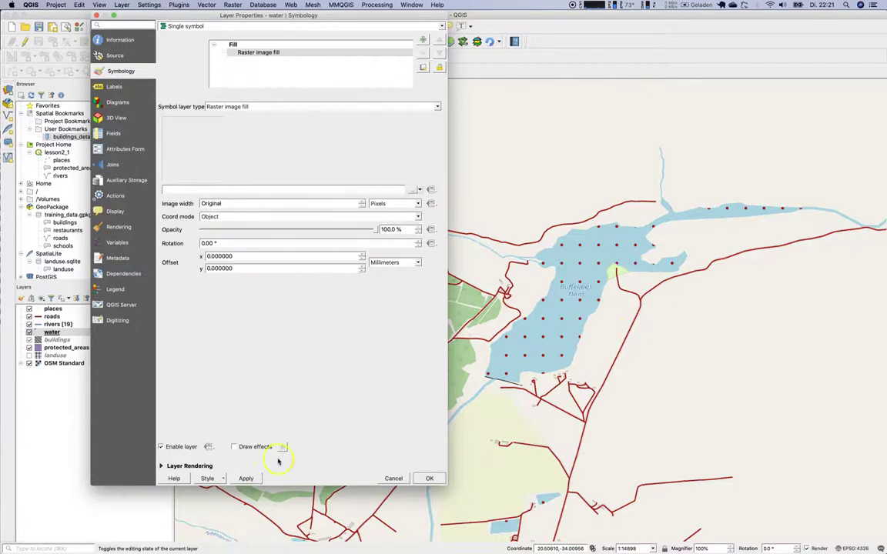
Load index.png as the water's raster image fill and apply it
click(247, 478)
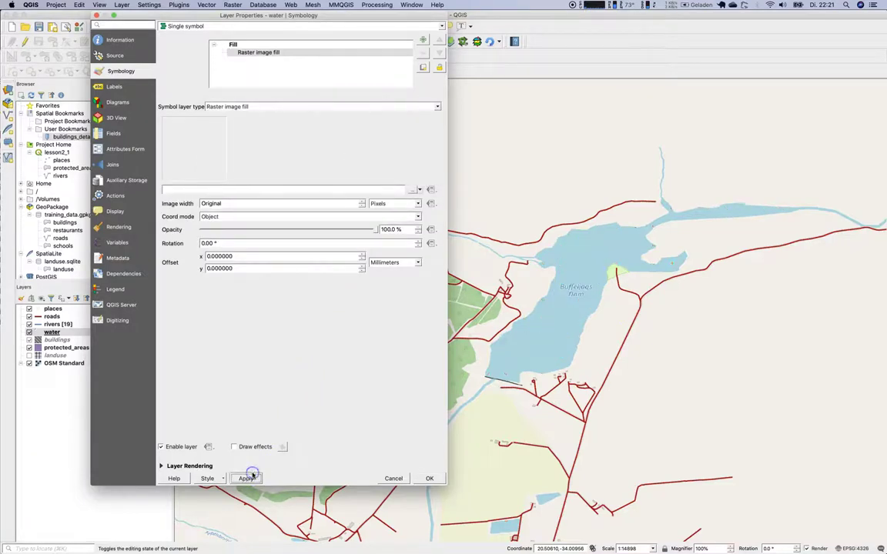
click(414, 191)
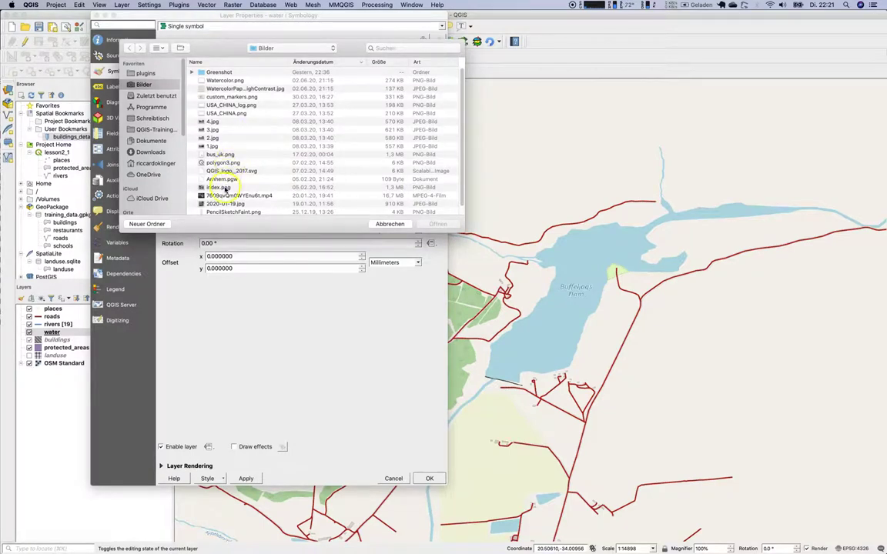
click(219, 187)
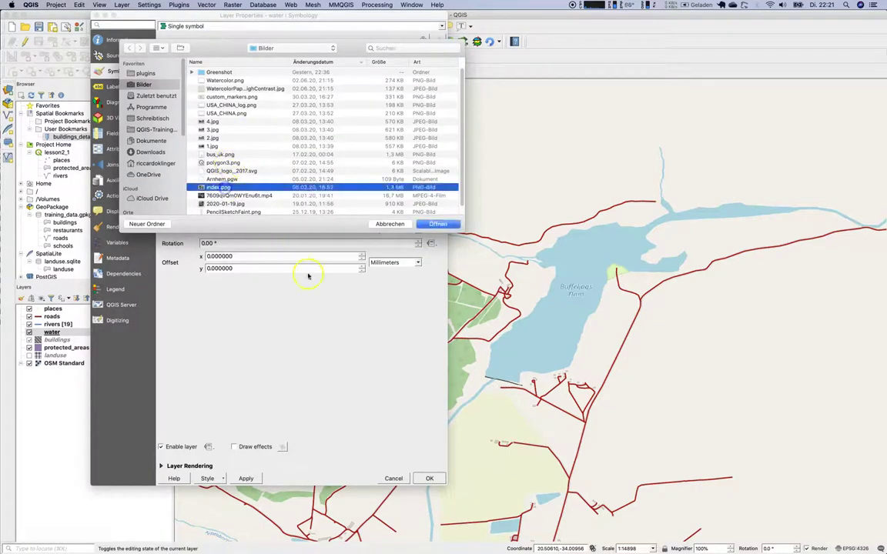
click(243, 196)
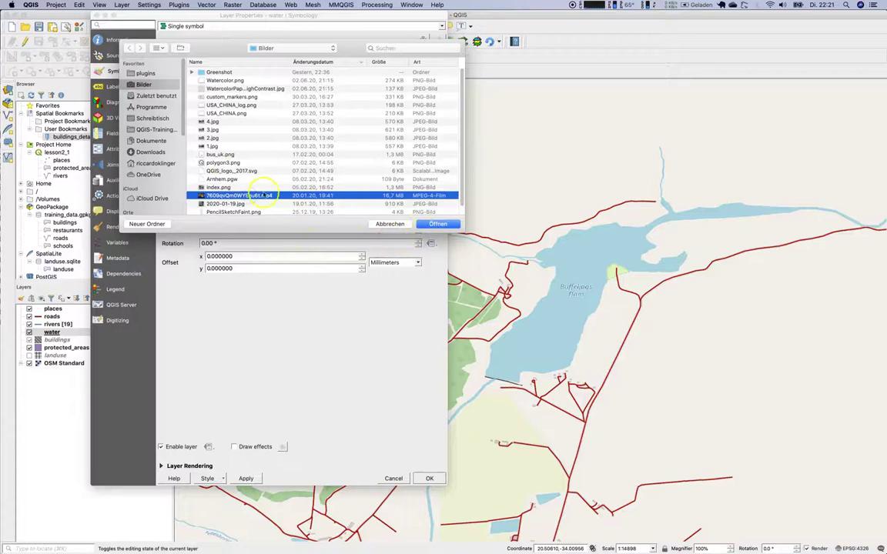
click(243, 187)
click(436, 223)
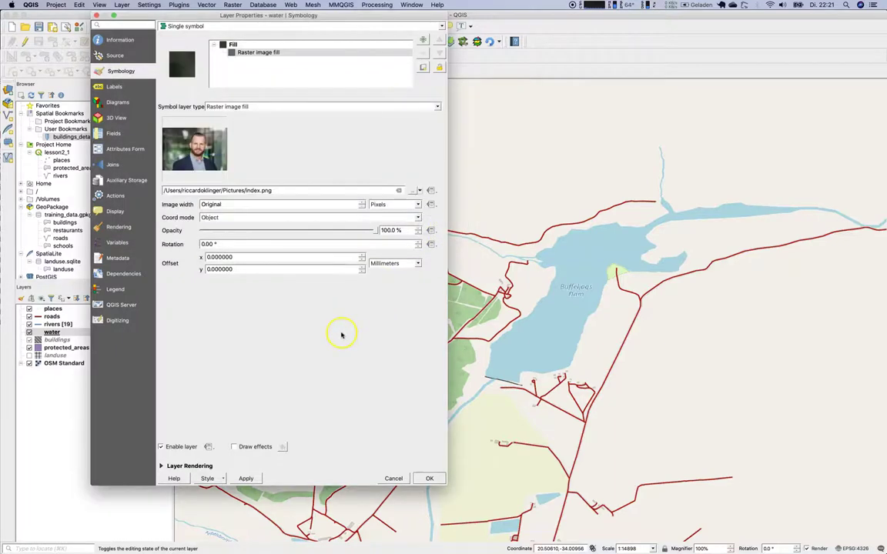
click(245, 478)
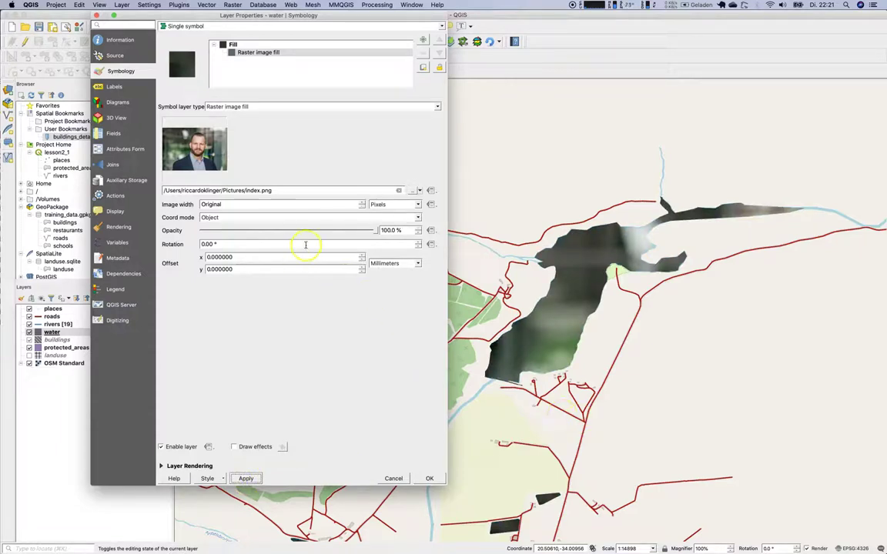
Set the raster image width to 100 pixels and apply it
double_click(305, 205)
key(BackSpace)
text(100)
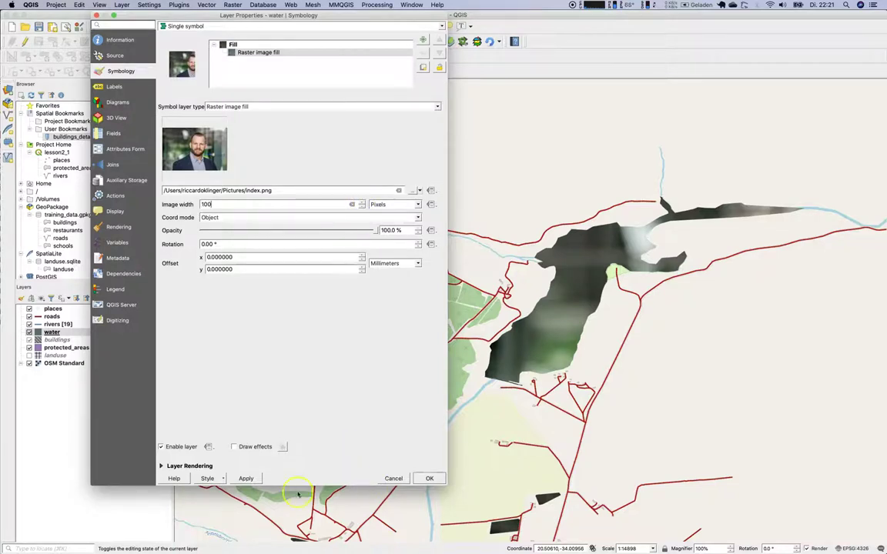
click(244, 478)
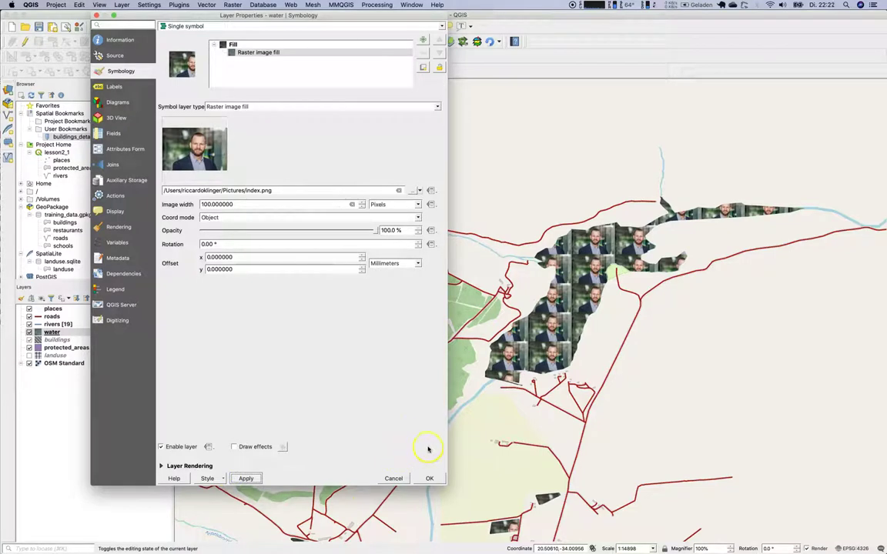
click(410, 190)
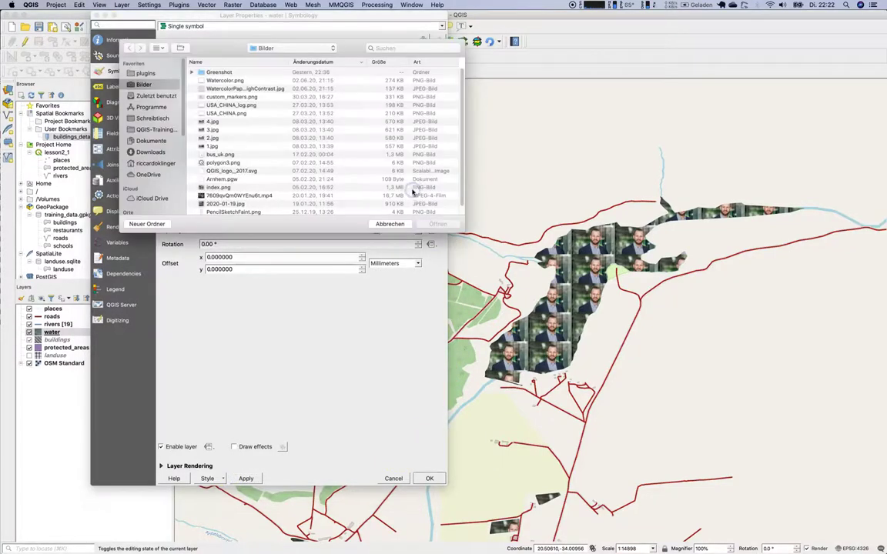
click(393, 223)
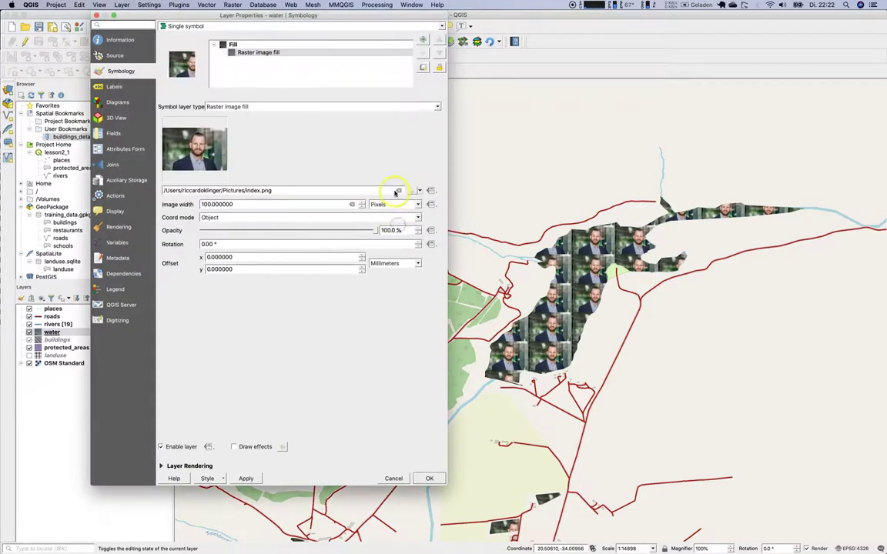
click(368, 107)
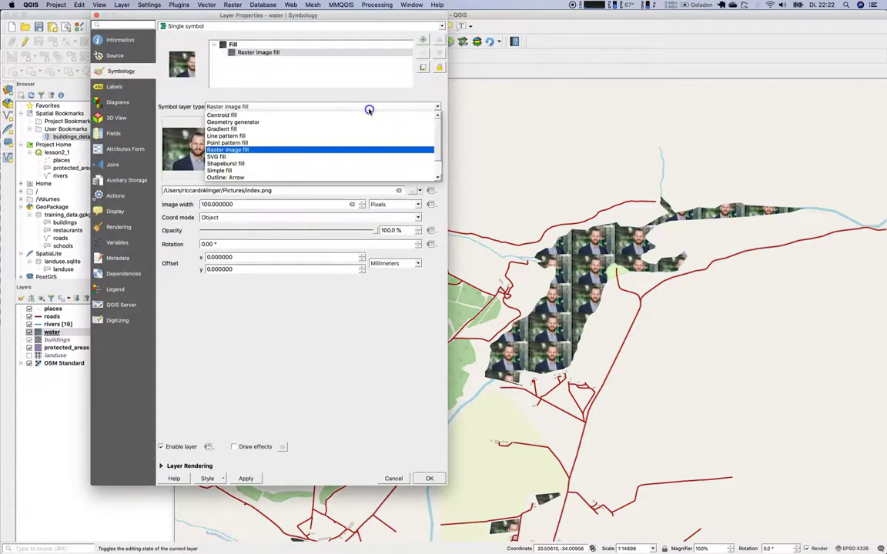
Fill the water with the blue-marker SVG at texture width 10 and apply it
click(336, 156)
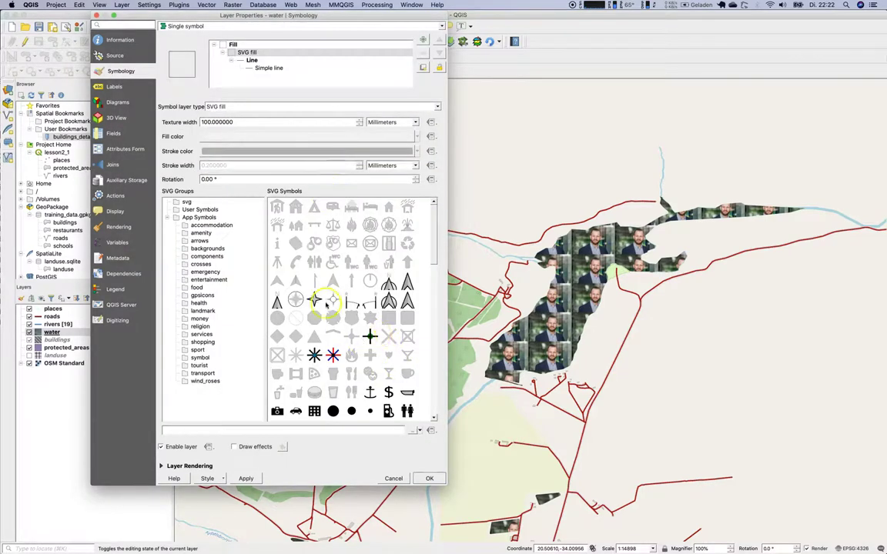
click(200, 358)
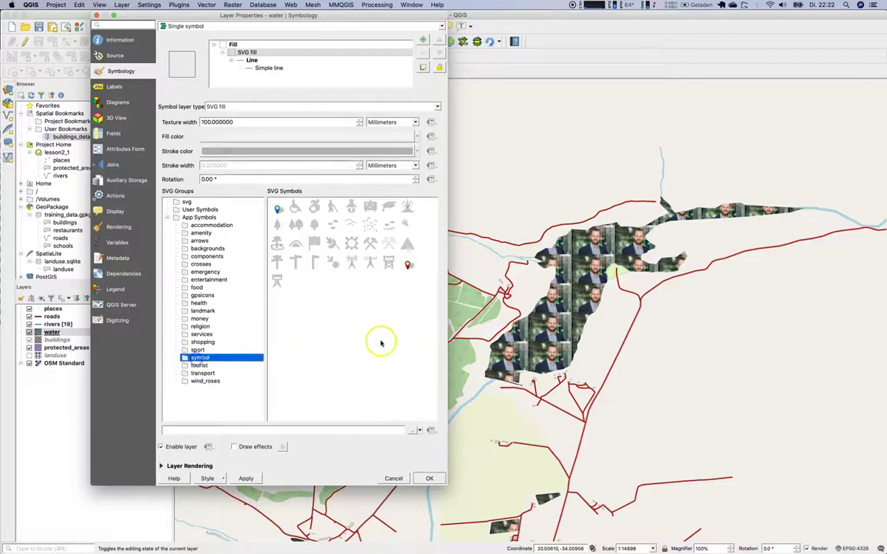
click(277, 208)
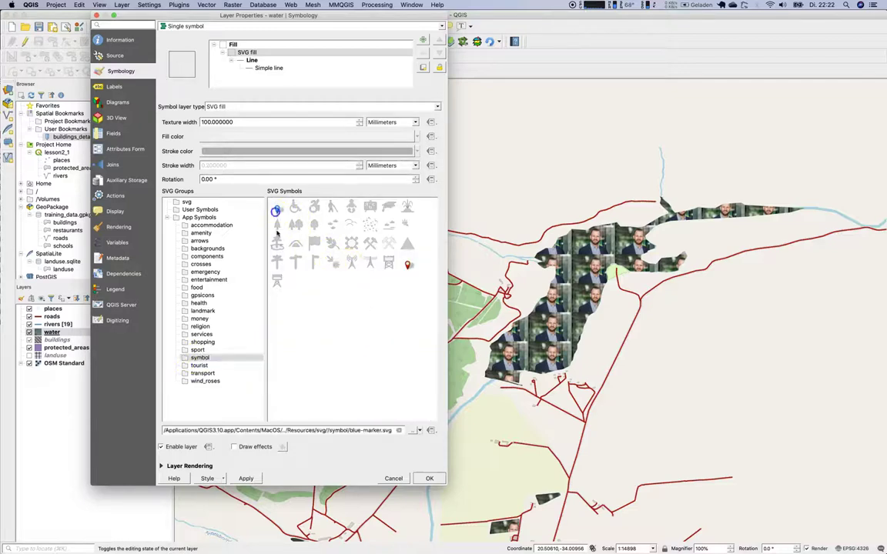
click(246, 478)
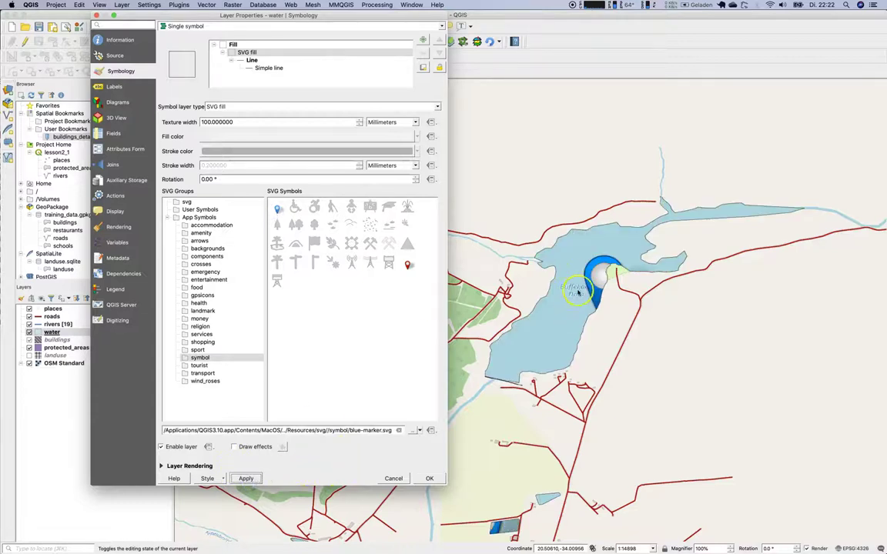
double_click(208, 122)
text(10)
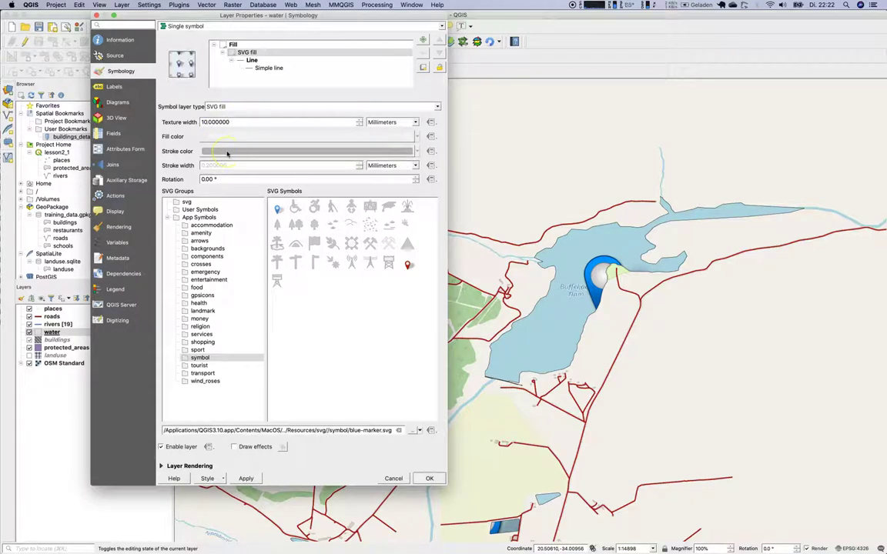
click(244, 479)
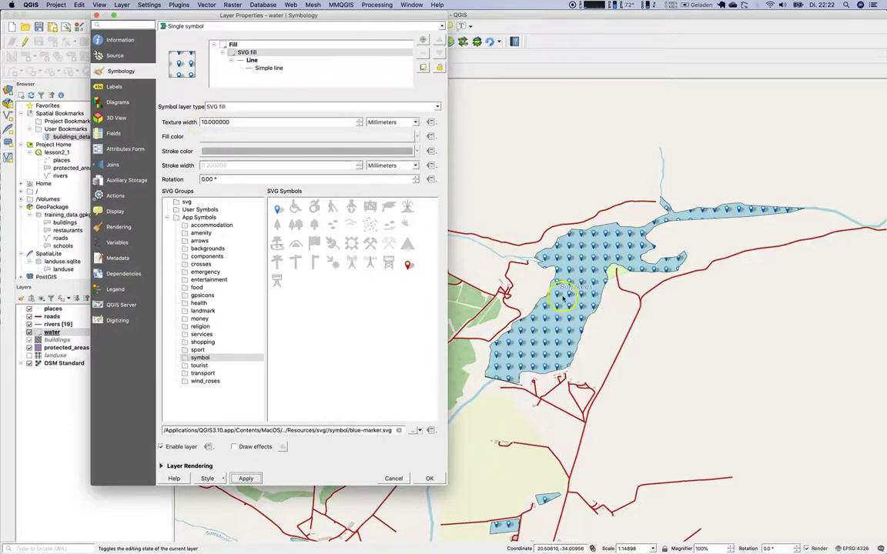
Switch the water fill to Shapeburst fill and apply it
click(437, 111)
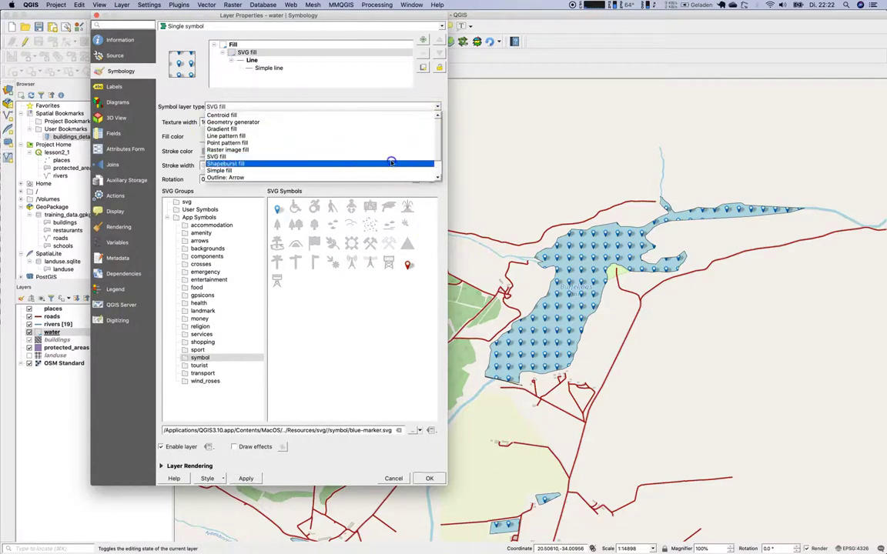
click(391, 162)
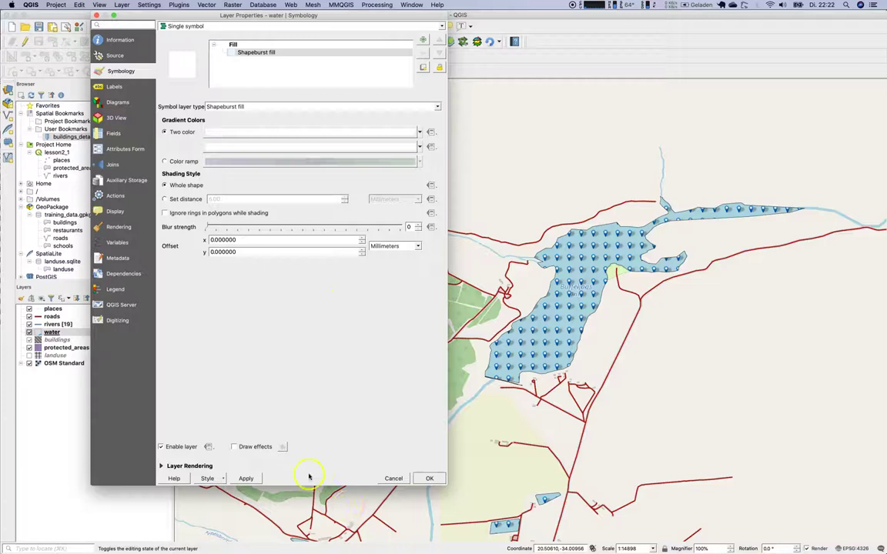
click(251, 478)
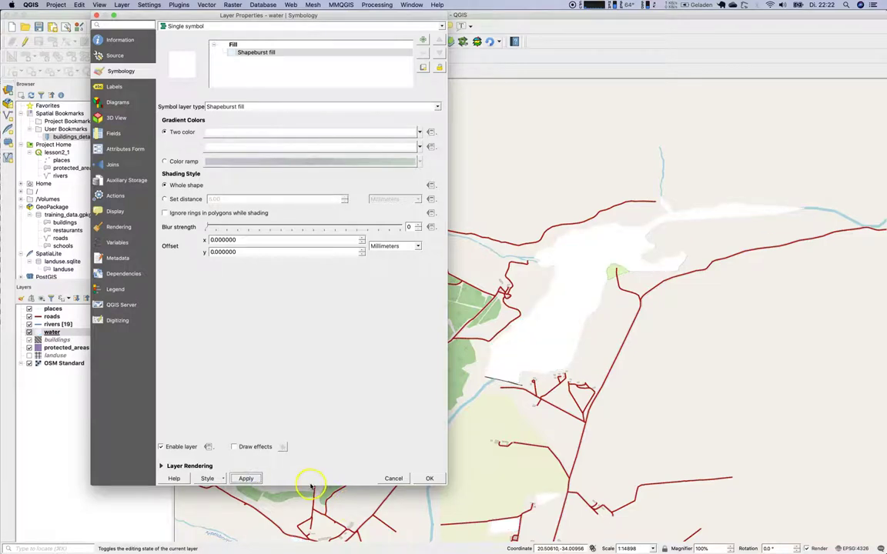
Set the shapeburst's second gradient colour to dark teal #107876 and apply it
click(275, 148)
click(445, 186)
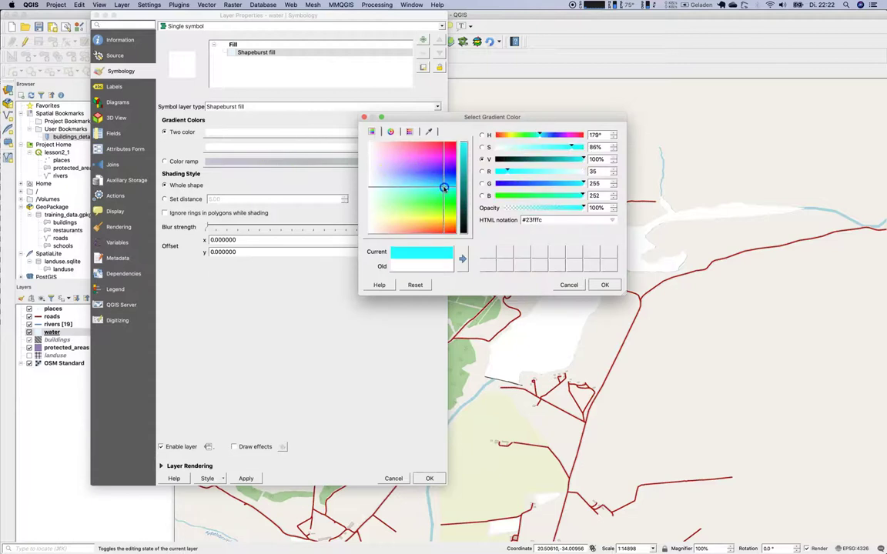
click(605, 285)
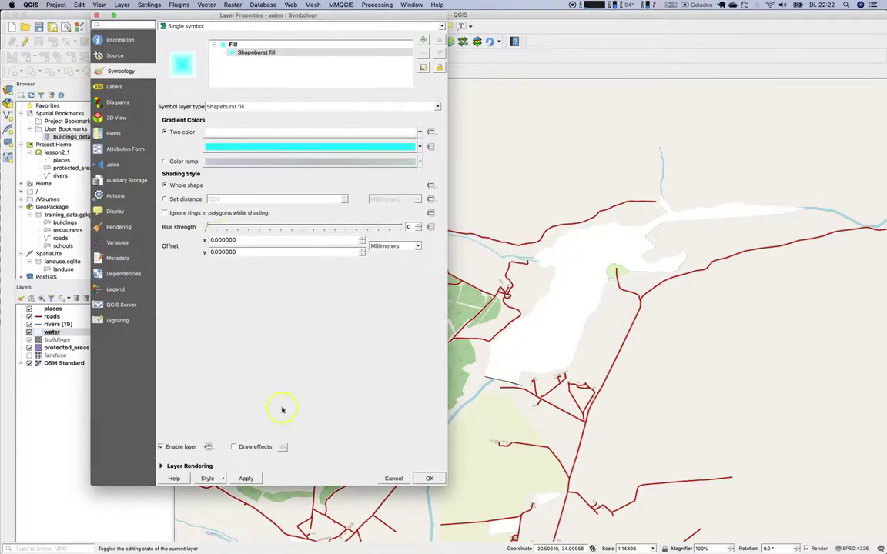
click(245, 478)
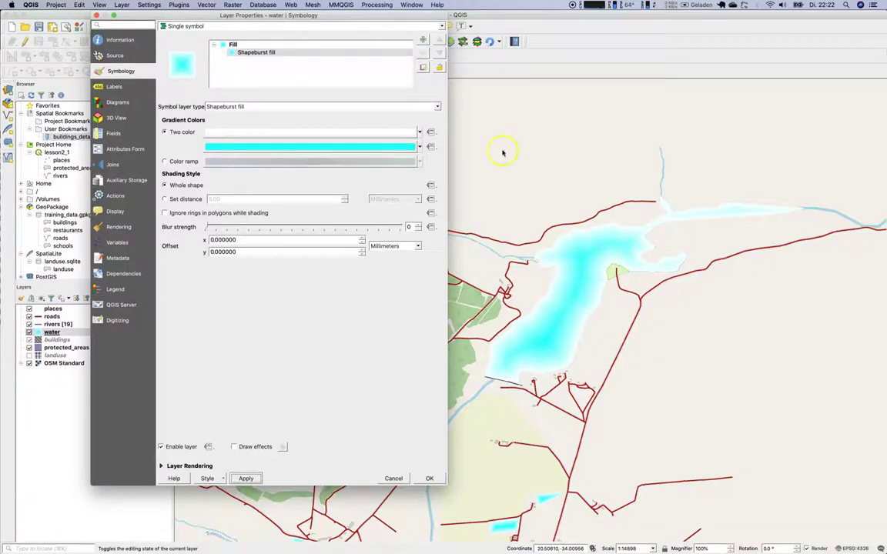
click(389, 145)
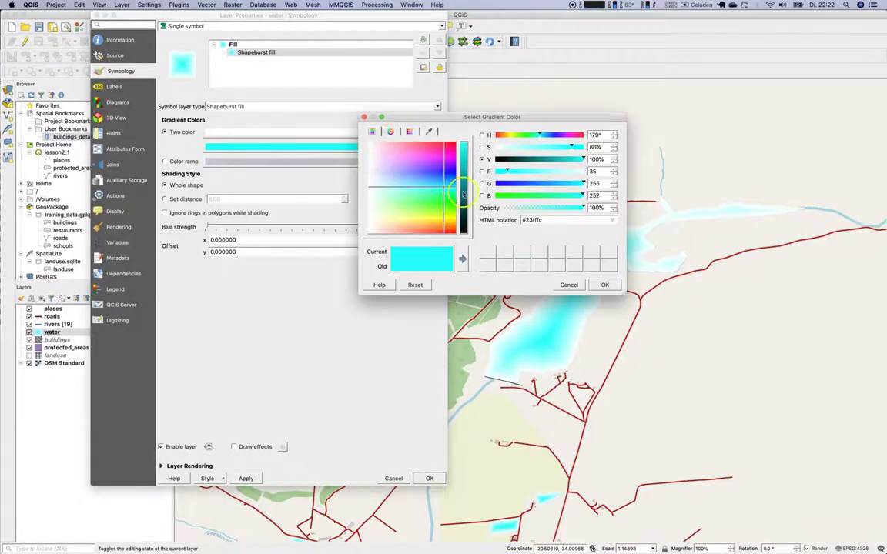
click(464, 191)
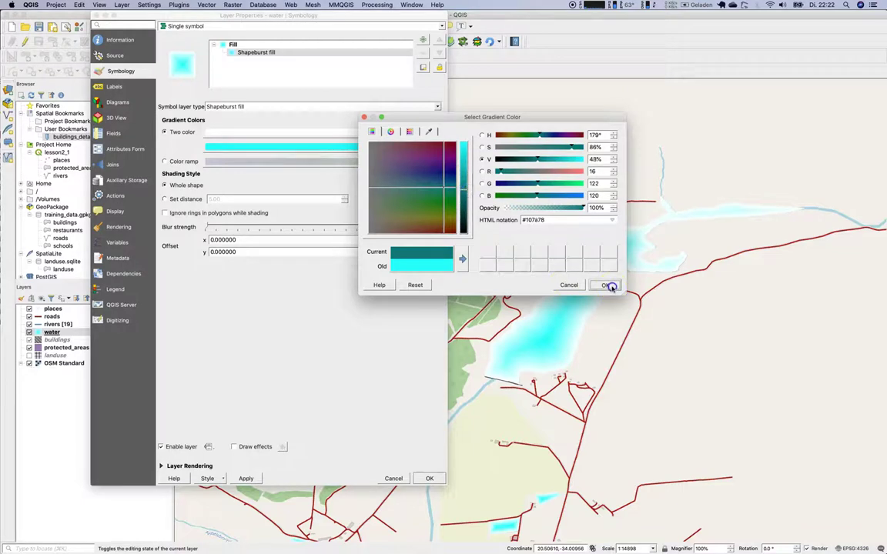
click(607, 285)
click(245, 478)
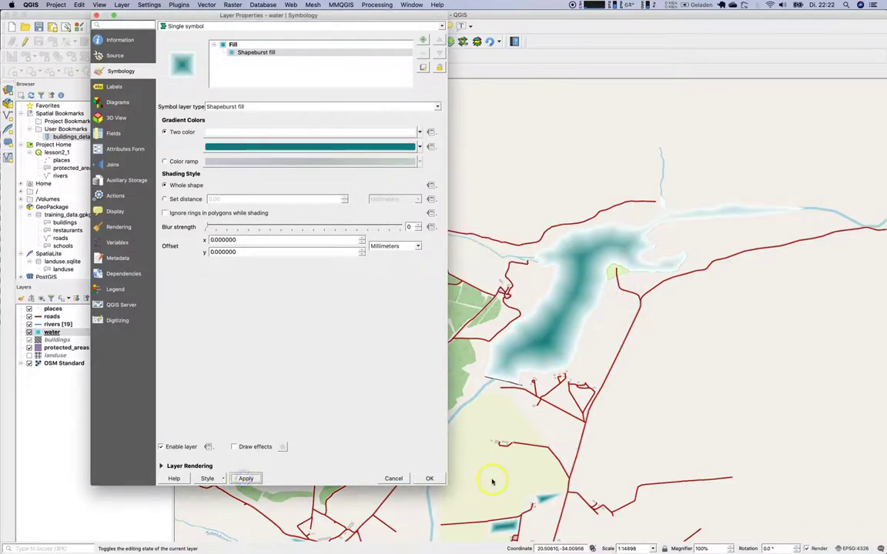
Make the first gradient colour nearly fully transparent, apply it and close the properties
click(284, 133)
click(531, 219)
click(531, 208)
click(605, 285)
click(245, 478)
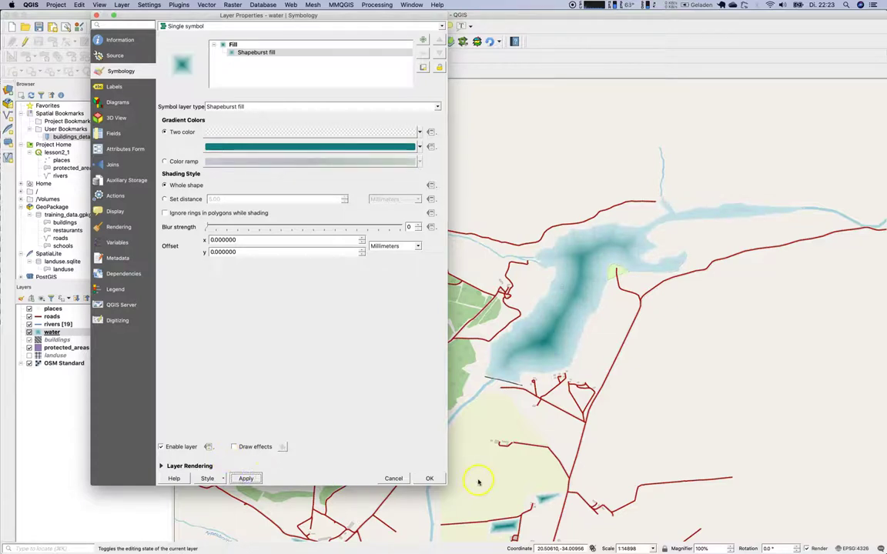
click(361, 127)
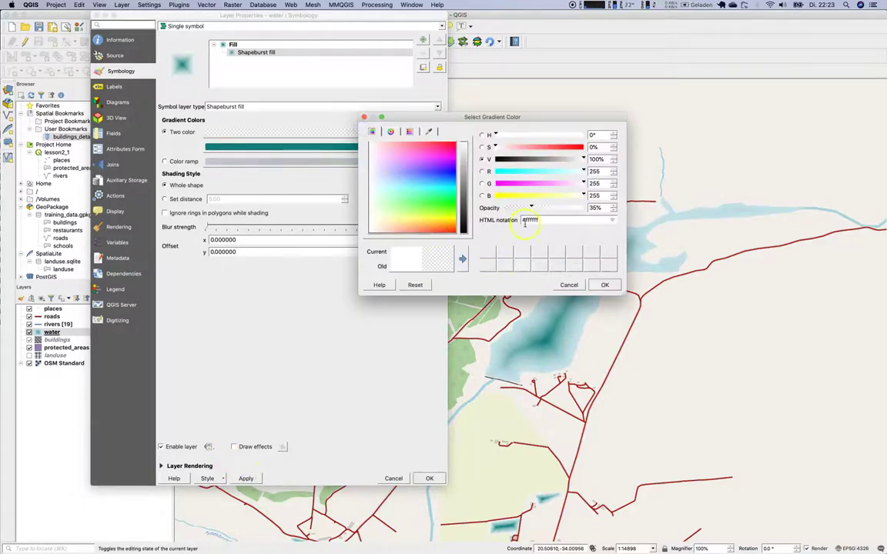
drag(532, 209, 507, 208)
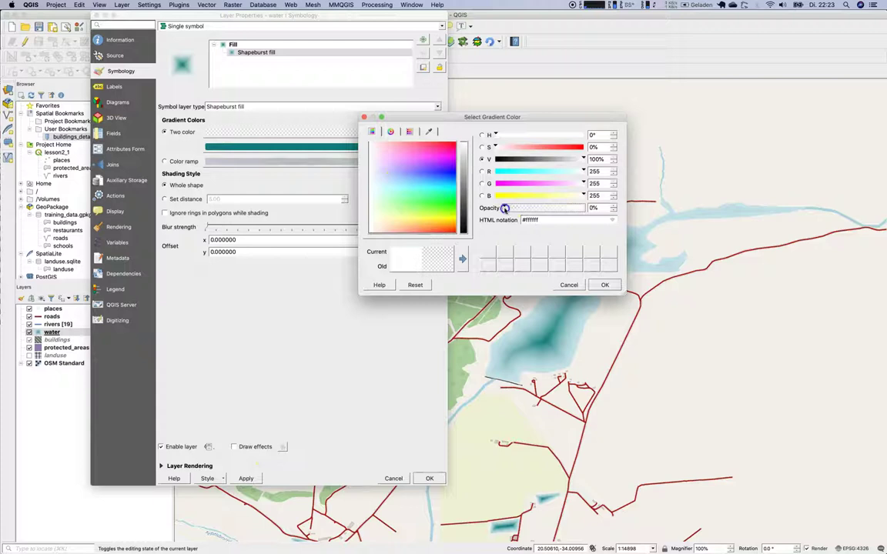
click(604, 285)
click(245, 479)
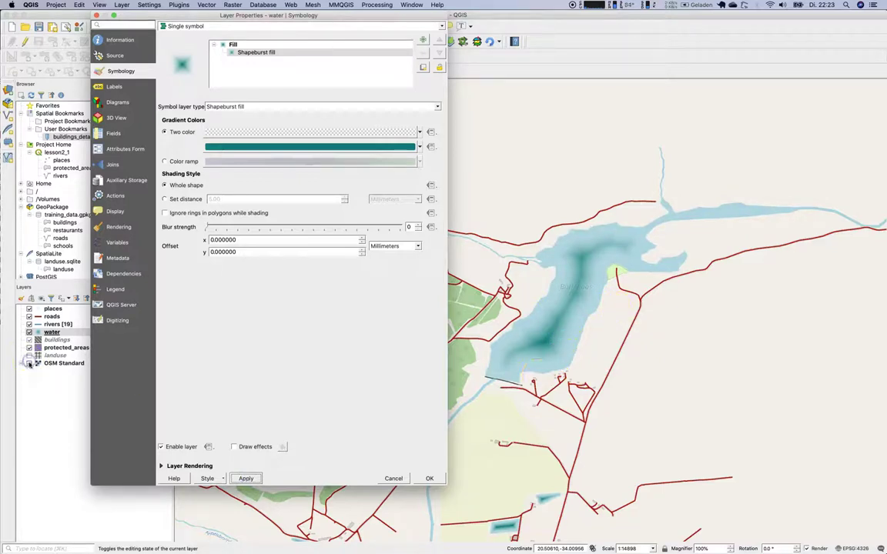
click(428, 478)
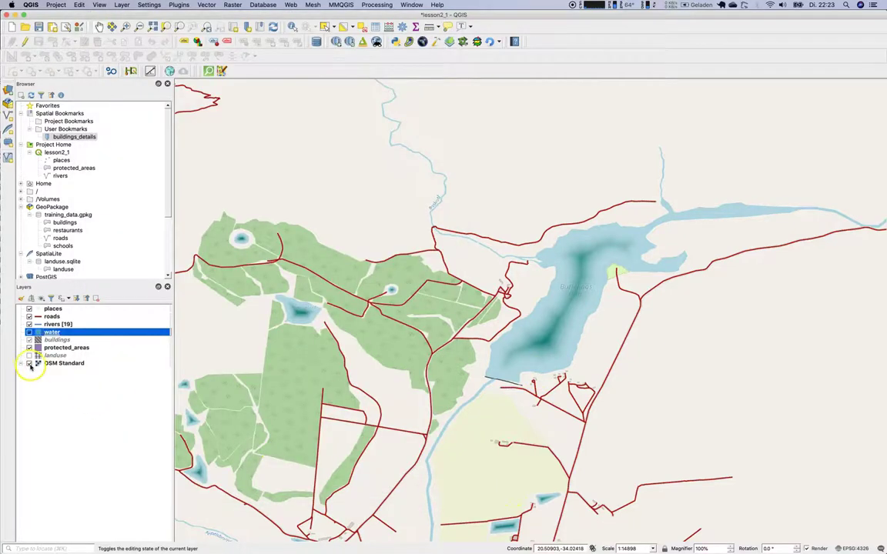
Toggle the OSM Standard basemap off and on, then open the water layer's properties
click(29, 364)
click(30, 363)
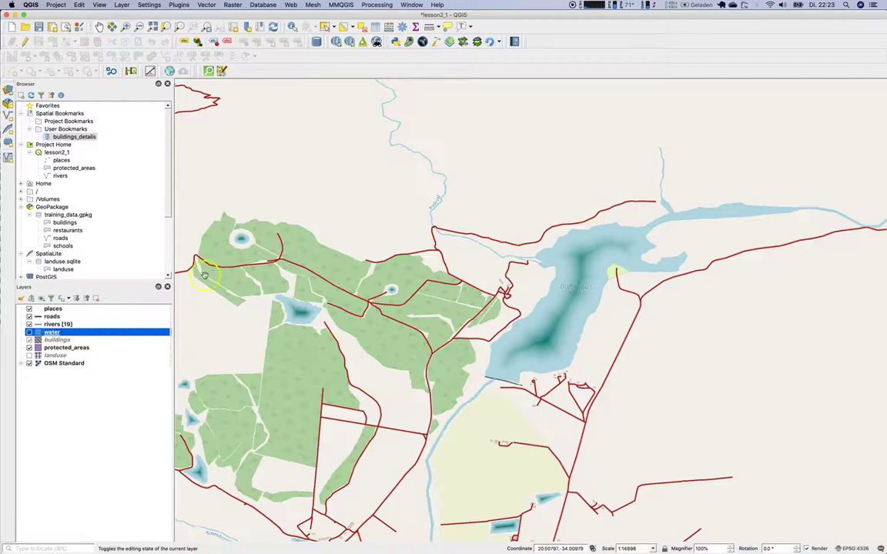
click(47, 332)
double_click(48, 333)
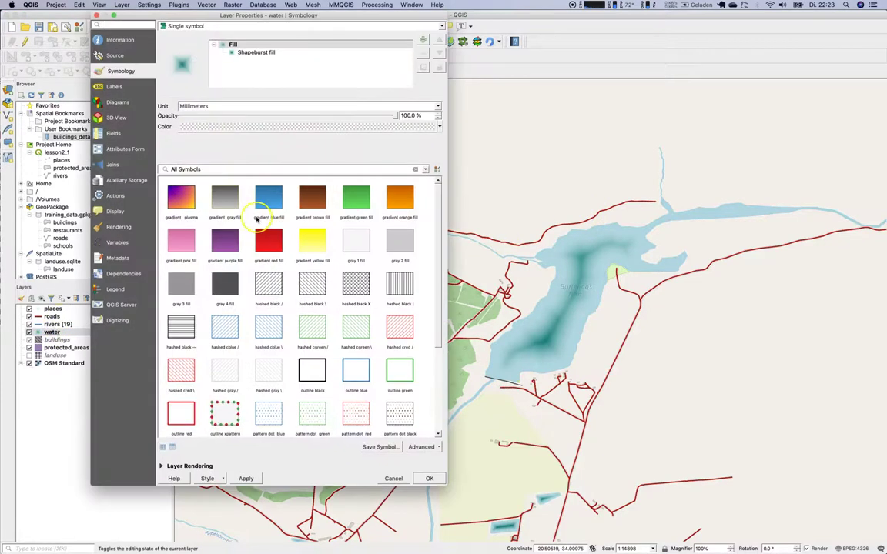
Change the water's Shapeburst fill symbol layer to Simple fill
click(286, 53)
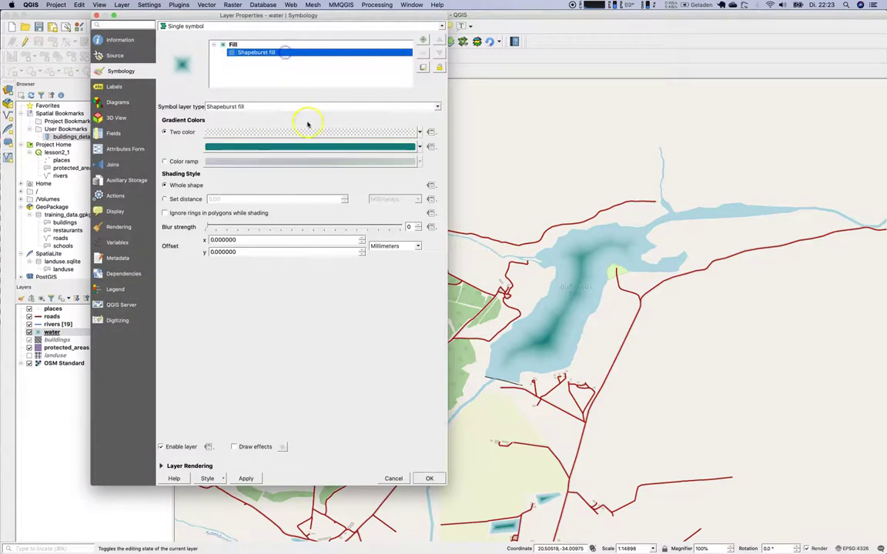
click(310, 107)
click(257, 174)
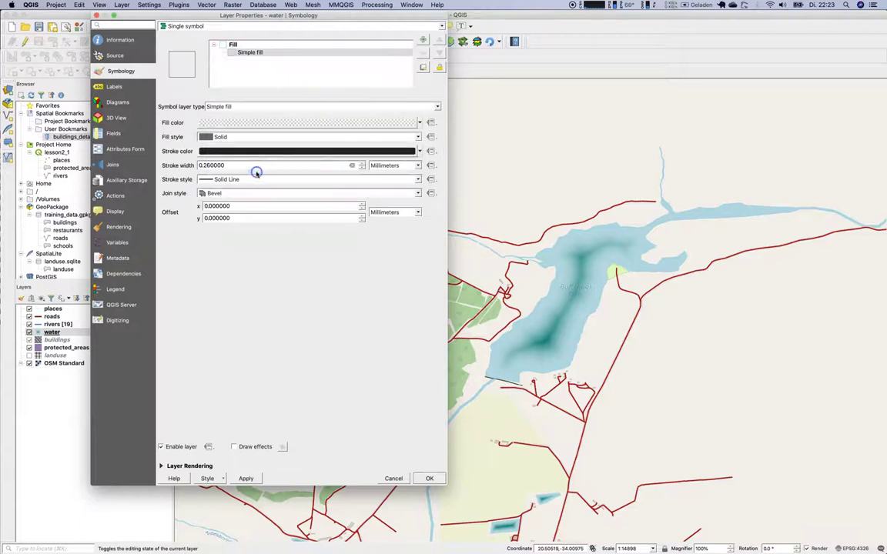
click(281, 108)
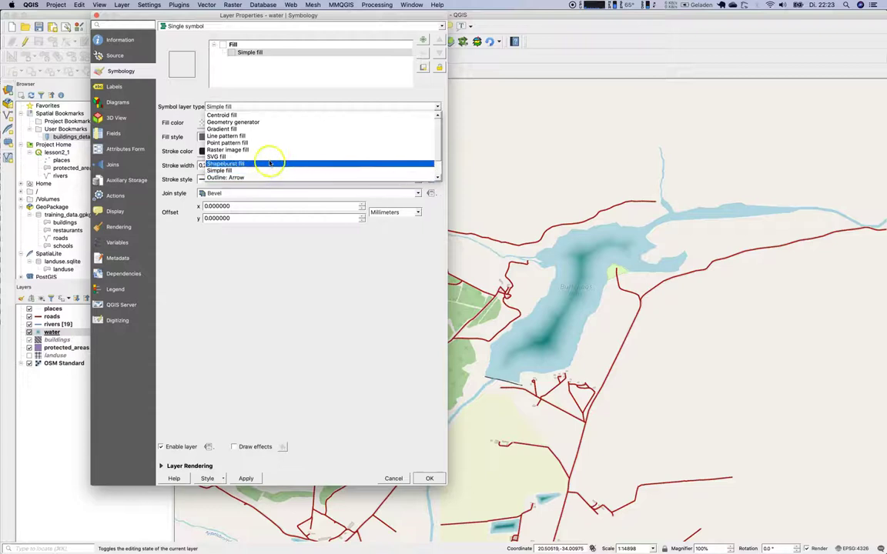
scroll(270, 163, down, 1)
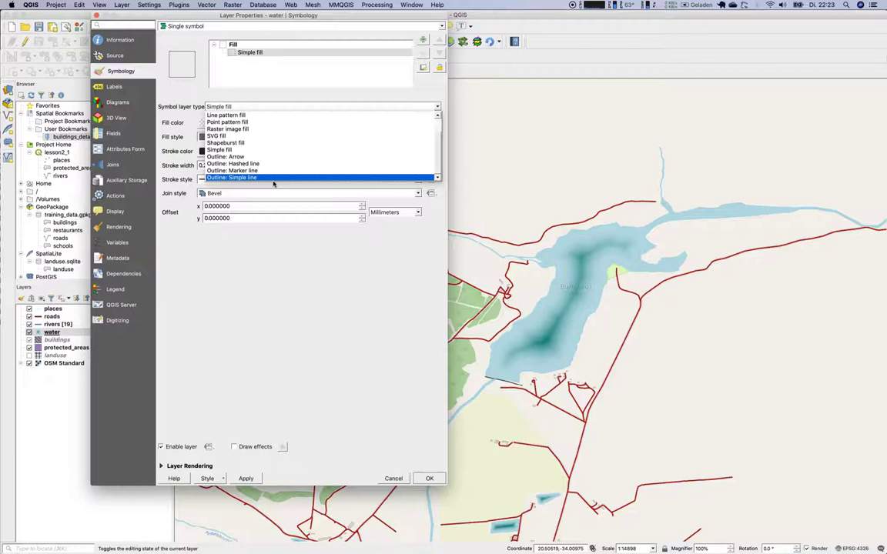
click(197, 290)
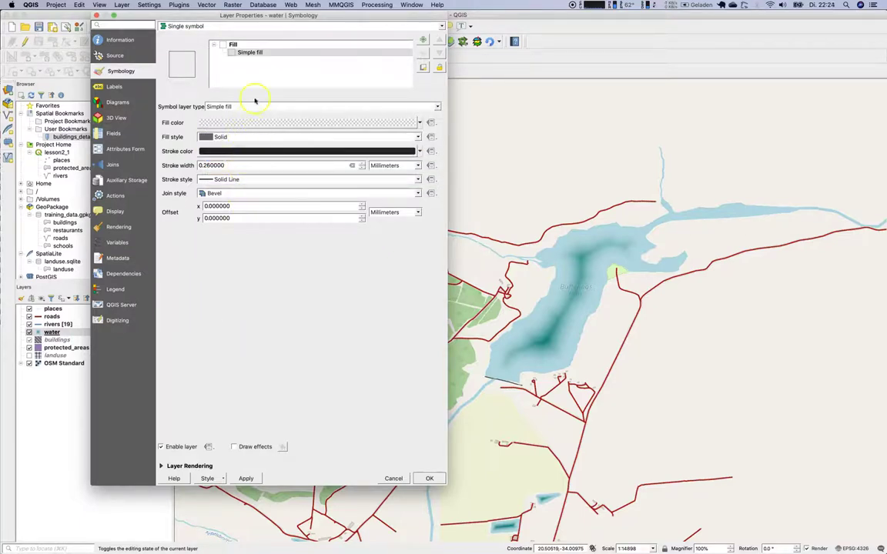
Make the Simple fill a solid, fully opaque blue (#0676ff at 100% opacity)
click(235, 44)
click(248, 52)
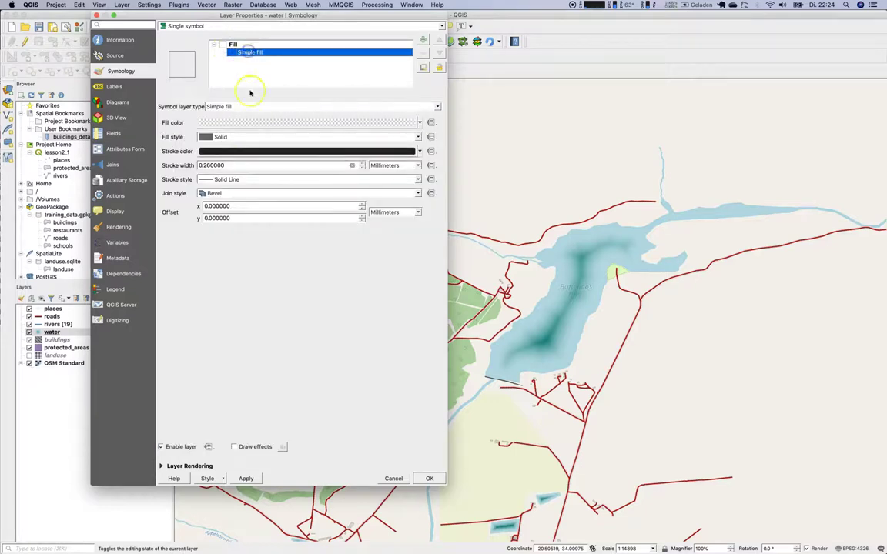
click(246, 137)
click(233, 140)
click(231, 122)
drag(453, 160, 453, 179)
click(605, 284)
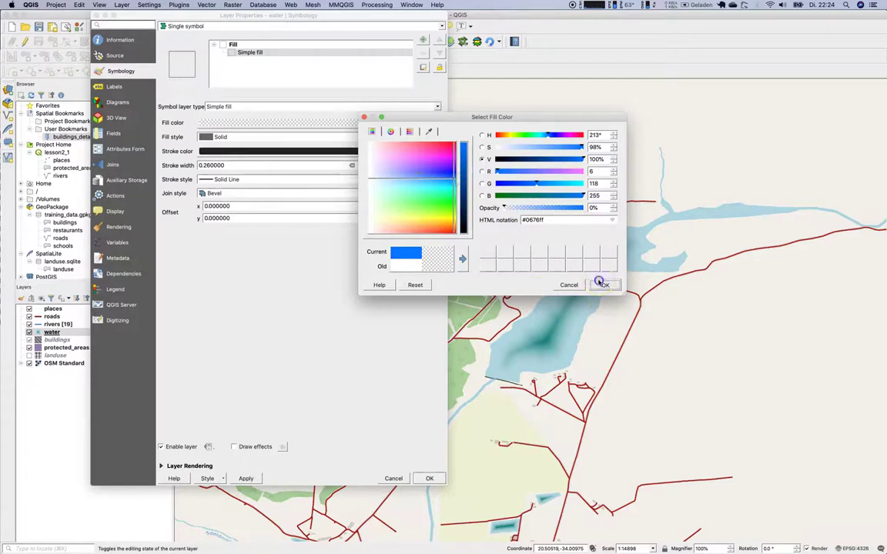
click(320, 123)
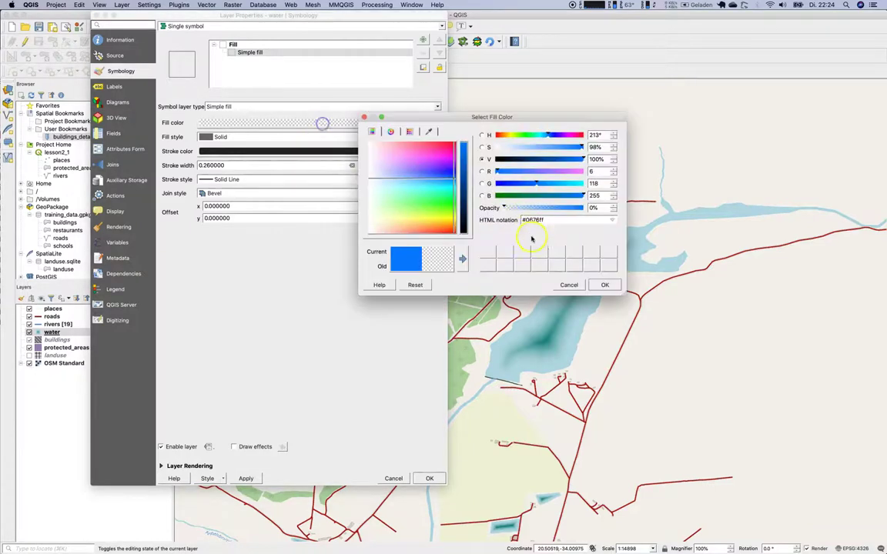
drag(504, 208, 616, 206)
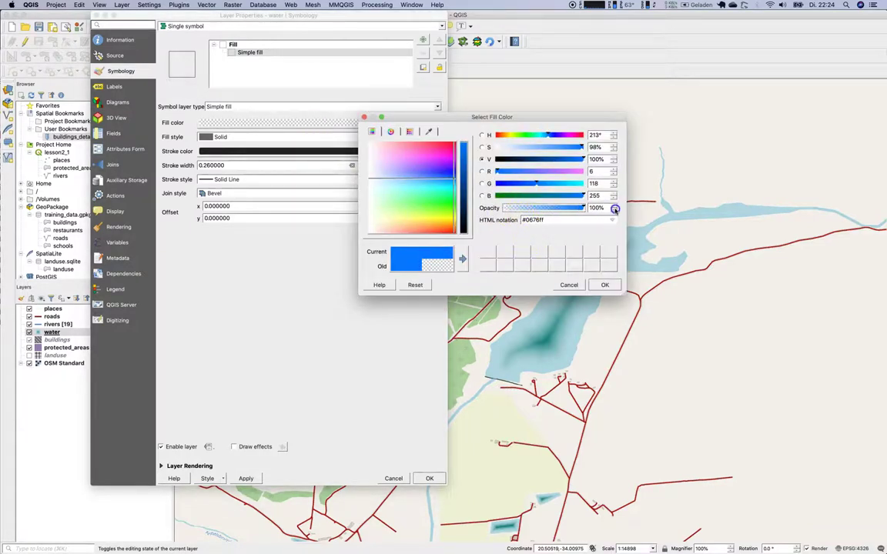
click(604, 285)
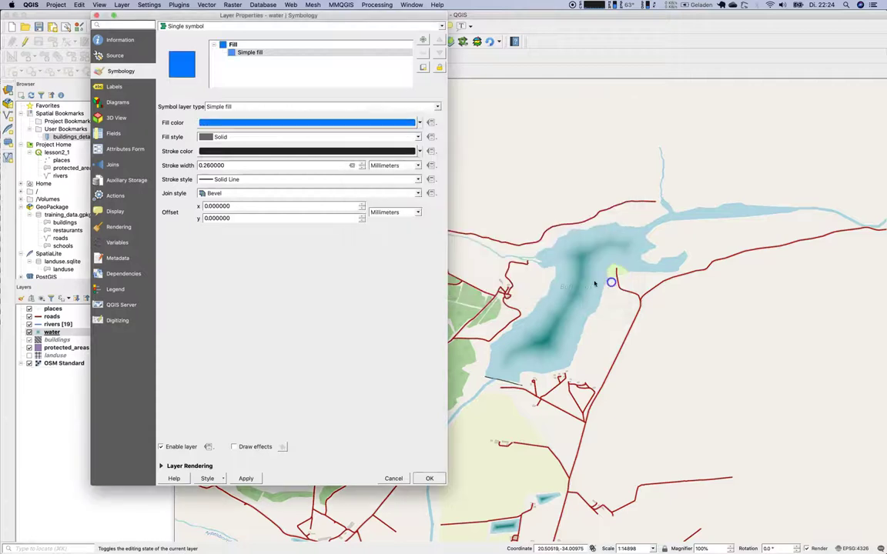
Give the fill a blue 1 mm outline and apply the style to the water layer
click(368, 151)
mouse_move(507, 196)
mouse_down()
mouse_move(560, 195)
mouse_move(560, 183)
mouse_move(514, 181)
mouse_up()
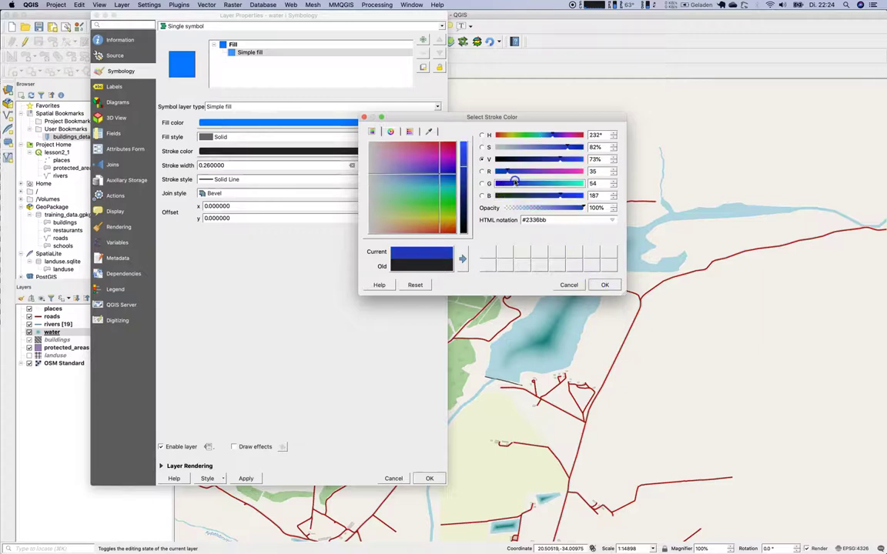
click(605, 285)
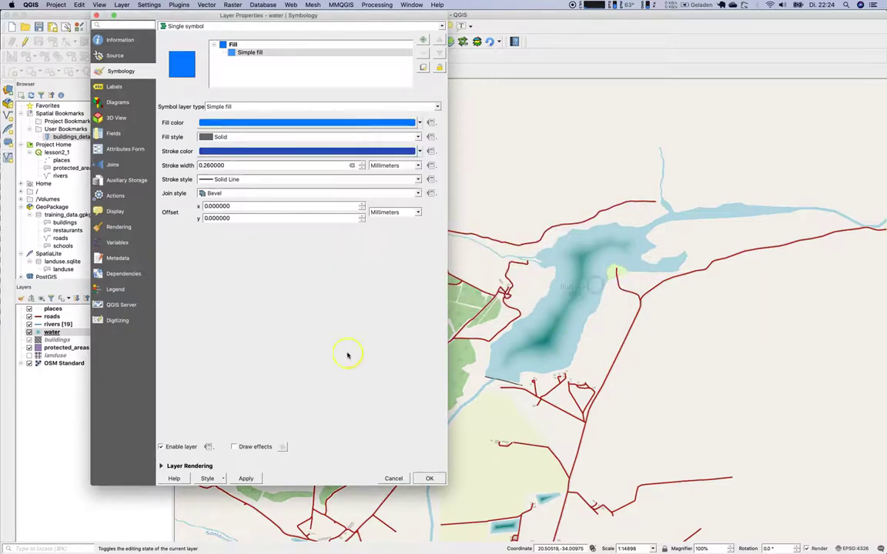
drag(218, 167, 183, 165)
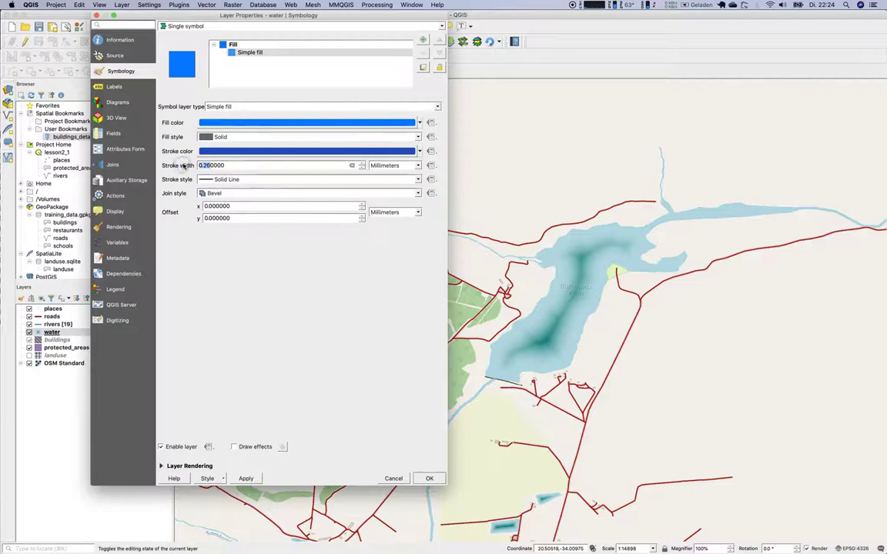
text(1.)
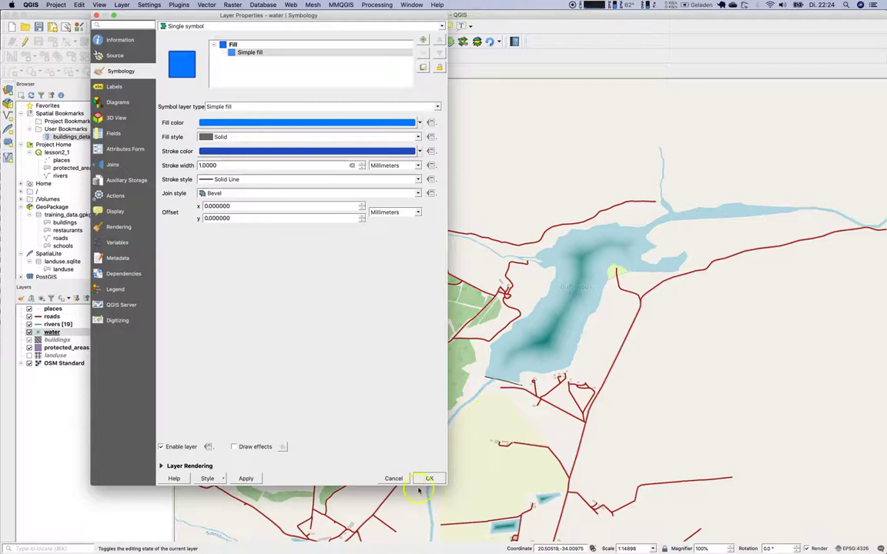
click(243, 478)
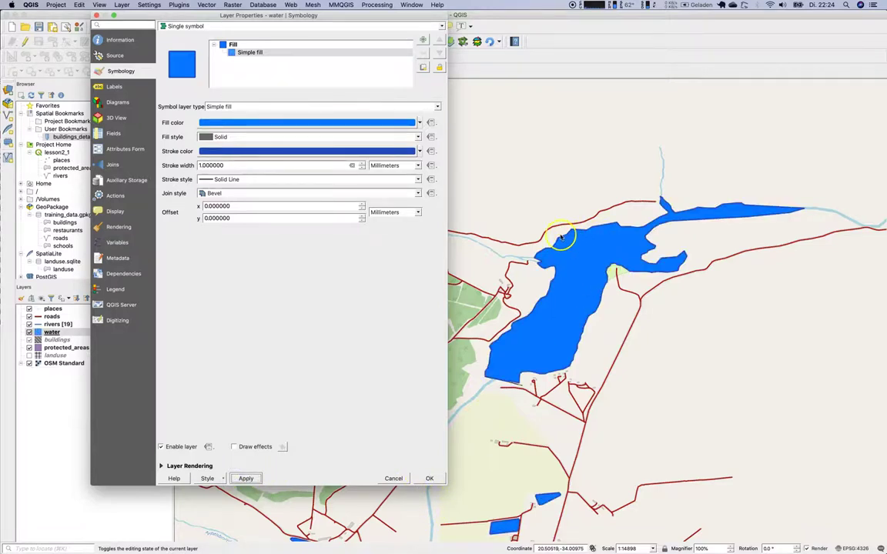
Add a Point pattern fill layer whose Simple marker dots are 0.5 mm and blue
click(422, 39)
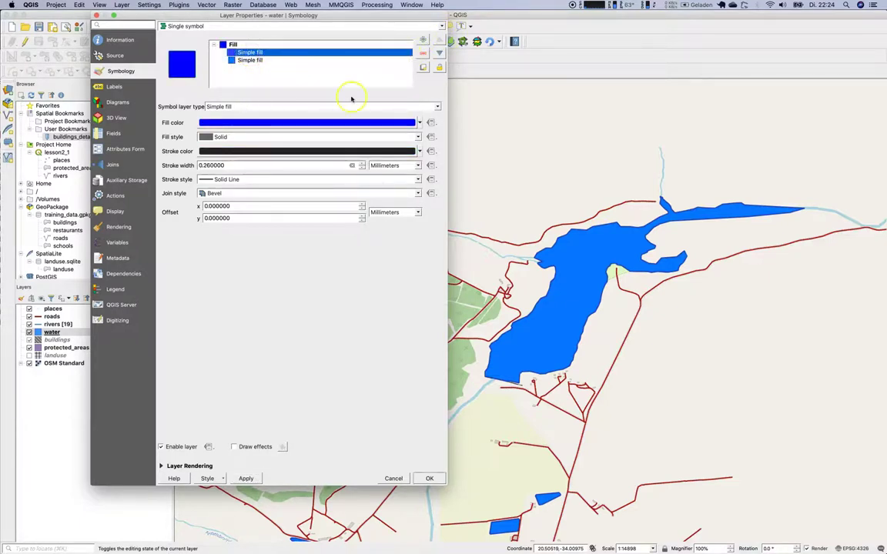
click(306, 107)
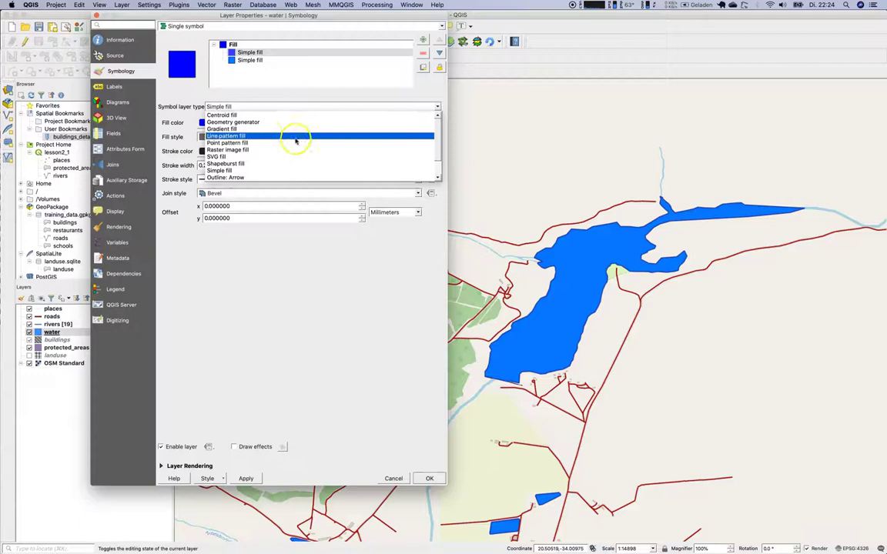
click(293, 143)
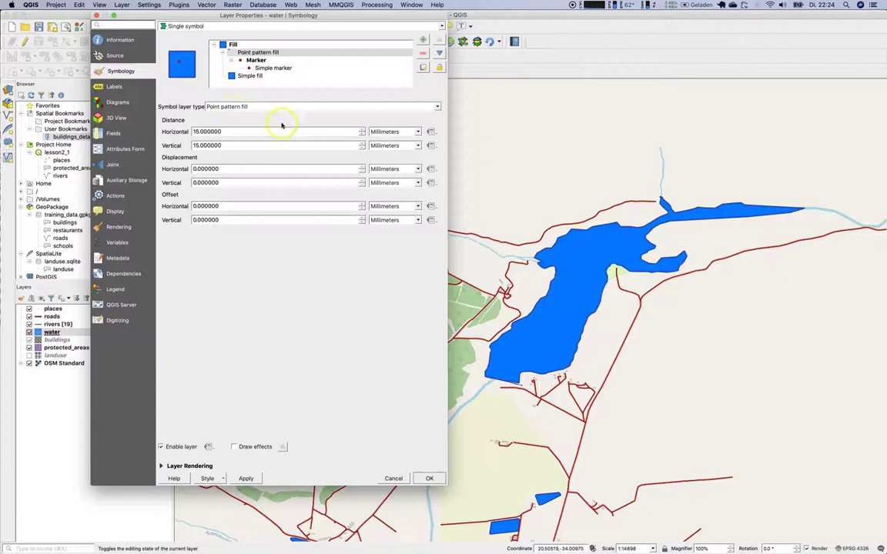
click(256, 60)
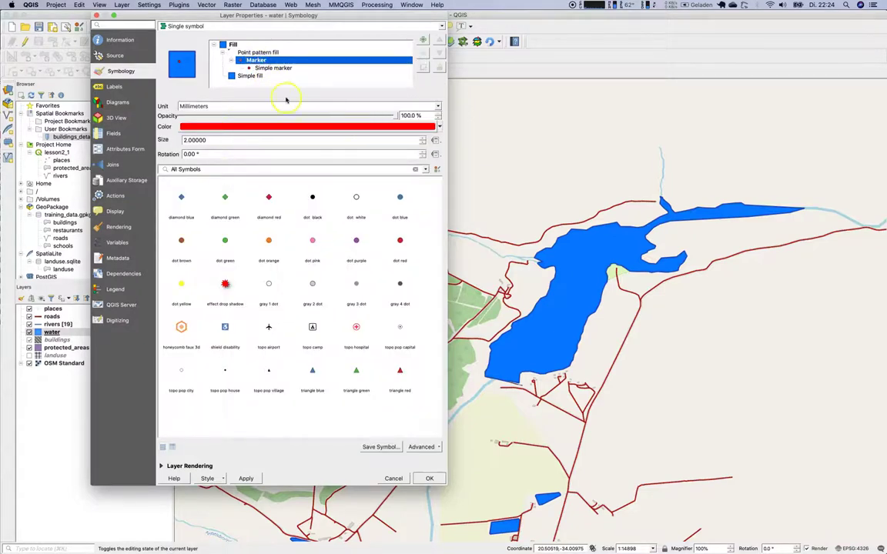
click(260, 68)
double_click(199, 123)
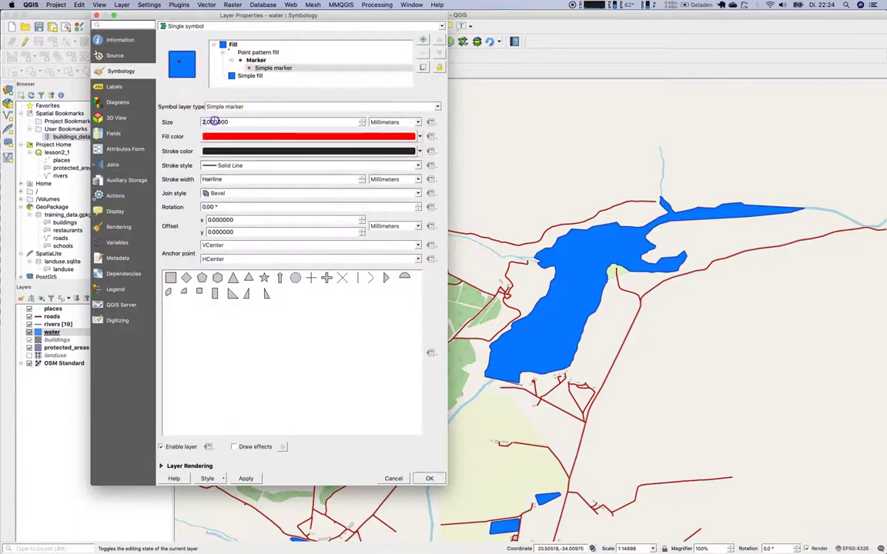
text(0.5)
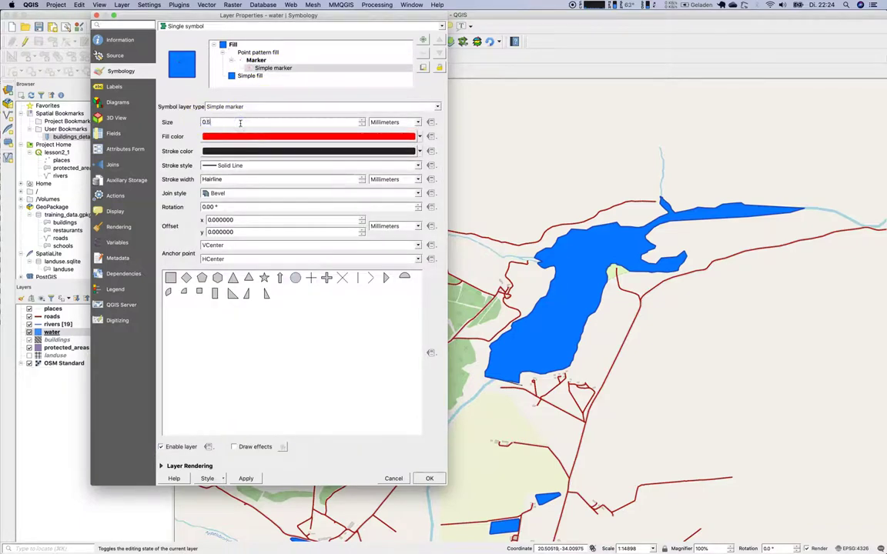
click(264, 136)
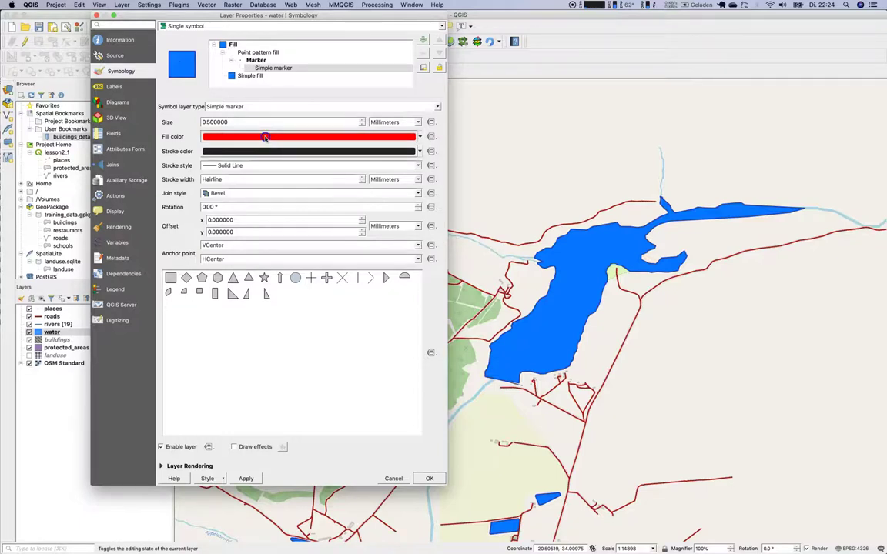
drag(444, 182, 460, 175)
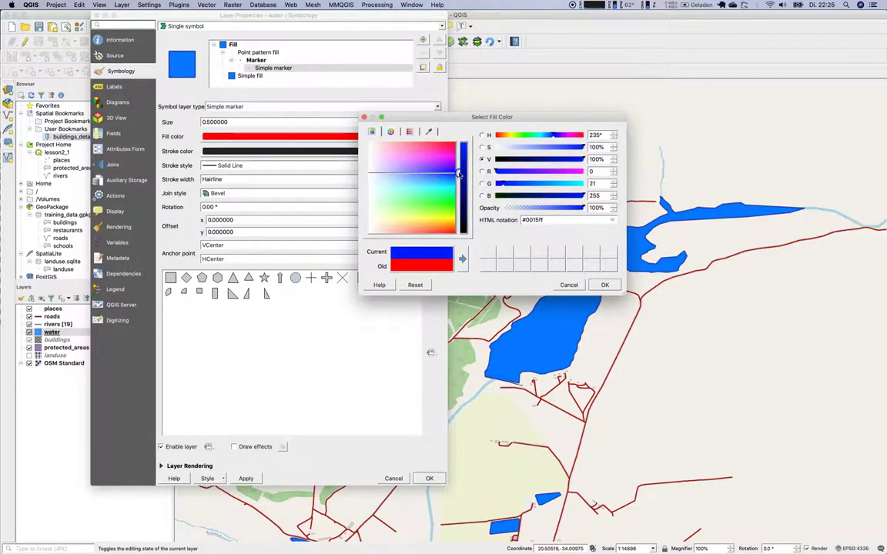
click(605, 285)
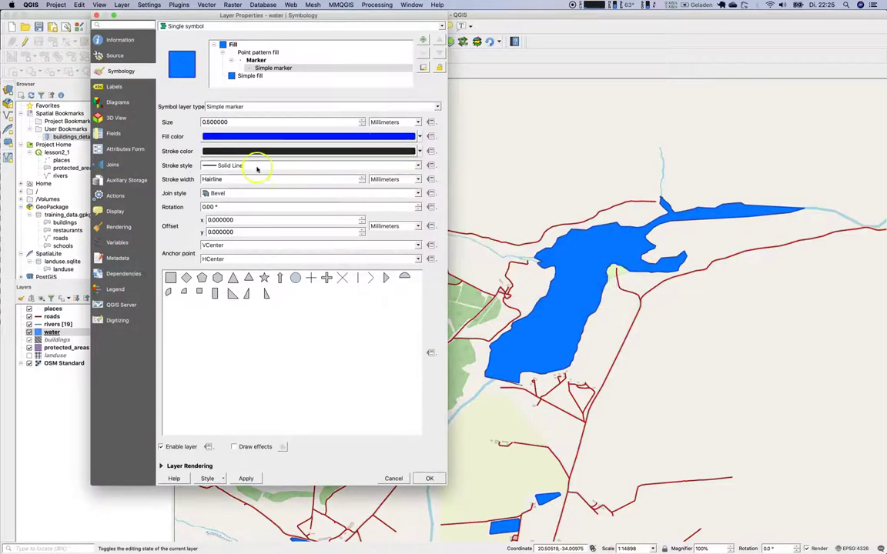
Space the dots 5 mm apart, apply, and close the layer properties
click(261, 59)
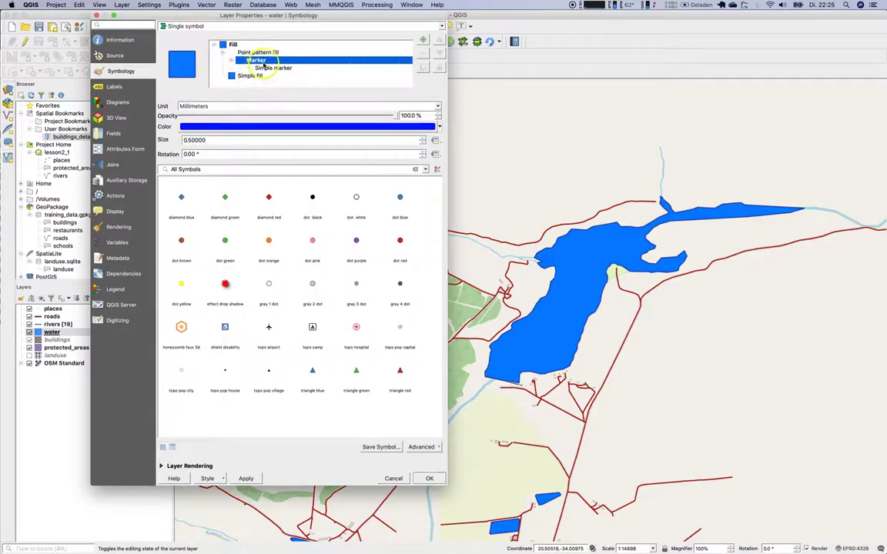
click(266, 53)
click(199, 131)
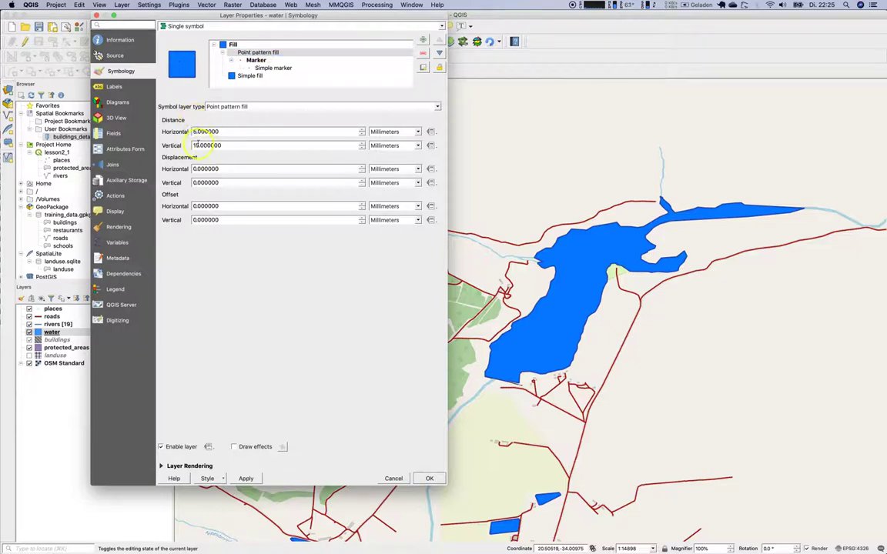
text(5)
click(221, 247)
click(246, 478)
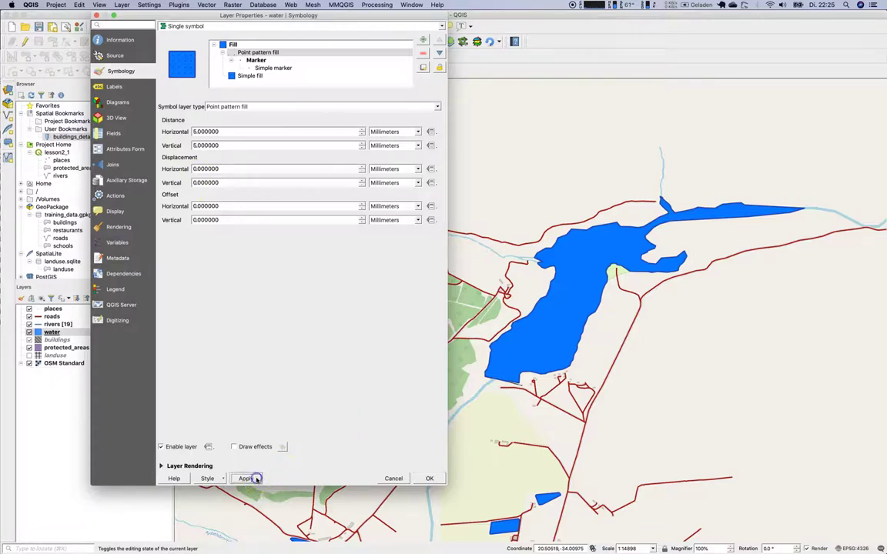
click(429, 478)
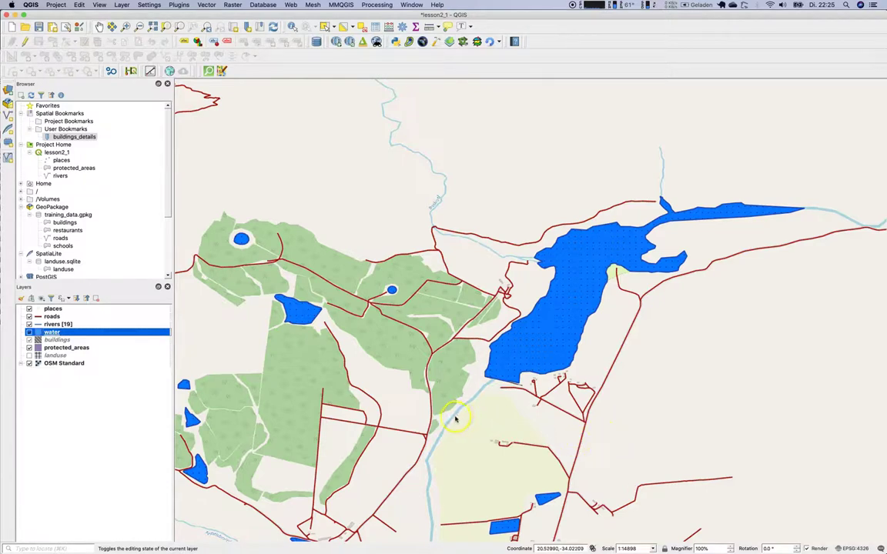
Pan and zoom out to bring the purple protected area fully into view
drag(416, 412, 471, 377)
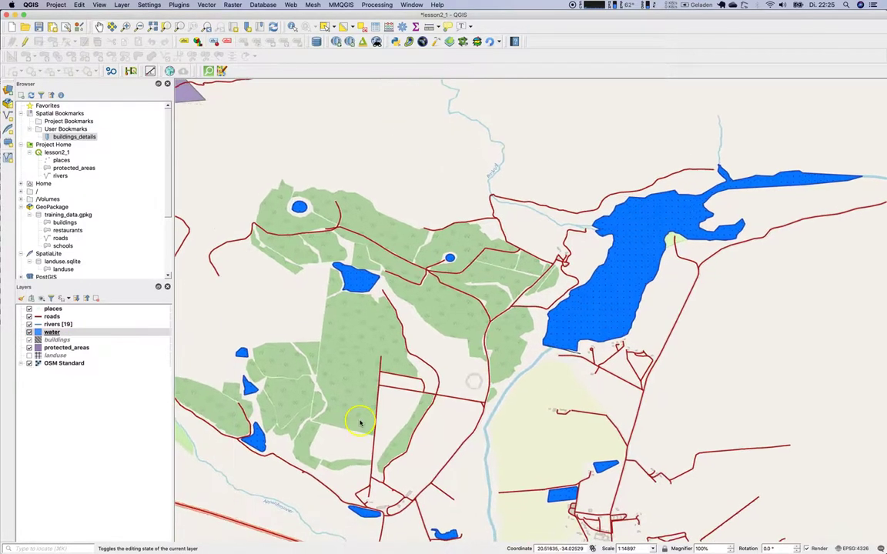
scroll(357, 424, down, 1)
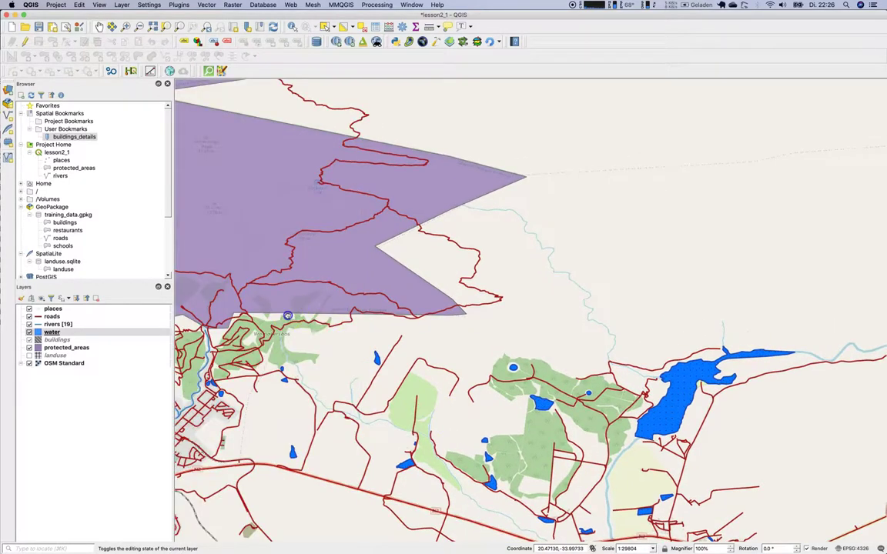
drag(376, 370, 475, 362)
drag(363, 318, 542, 394)
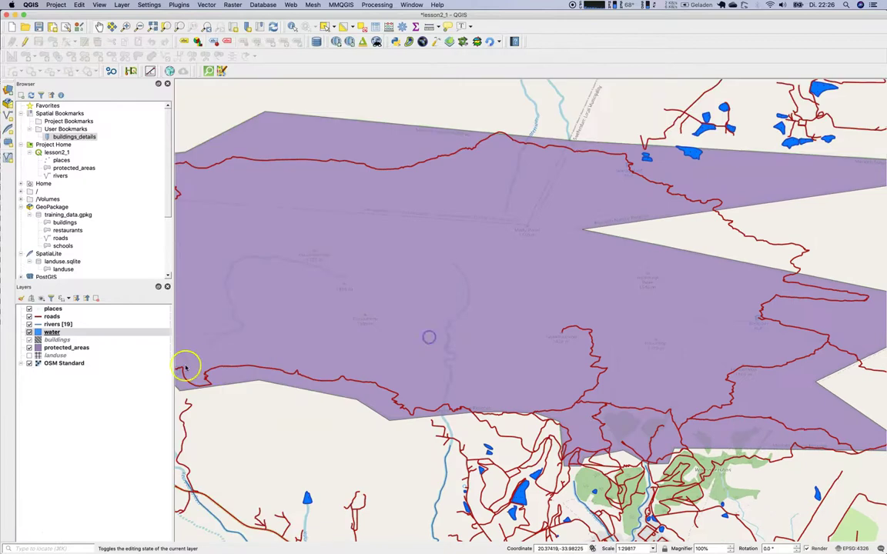
Toggle the protected_areas layer off and back on, then select it
click(28, 347)
click(29, 347)
click(28, 347)
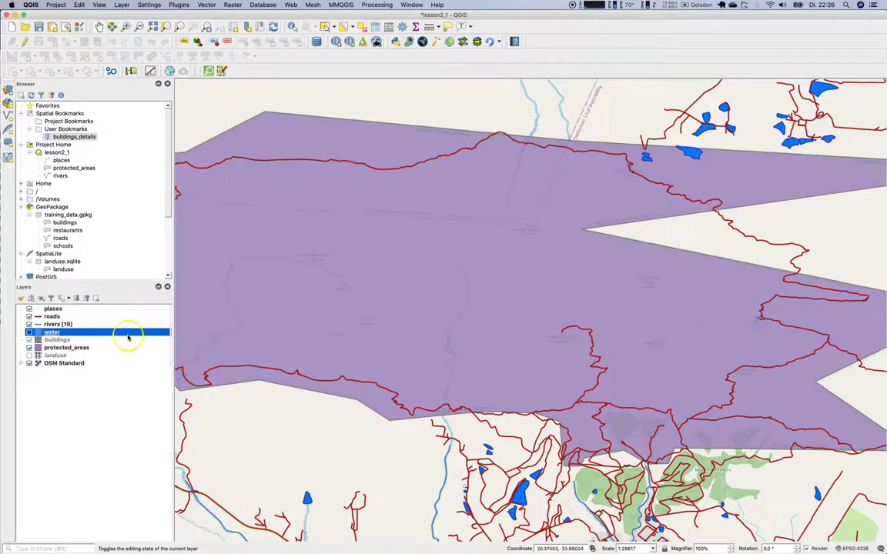
click(74, 348)
Change the protected_areas simple fill colour from purple to green
double_click(74, 349)
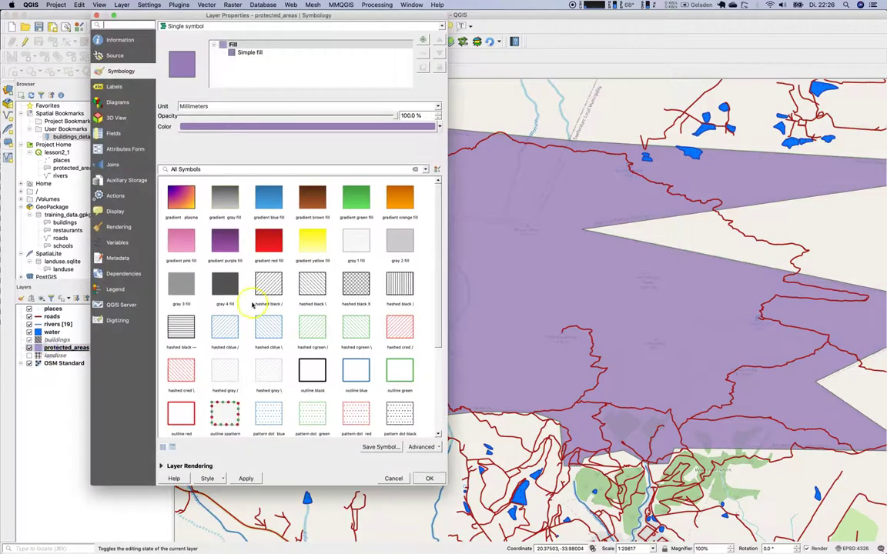
click(254, 53)
click(264, 122)
drag(446, 197, 421, 211)
drag(533, 171, 531, 146)
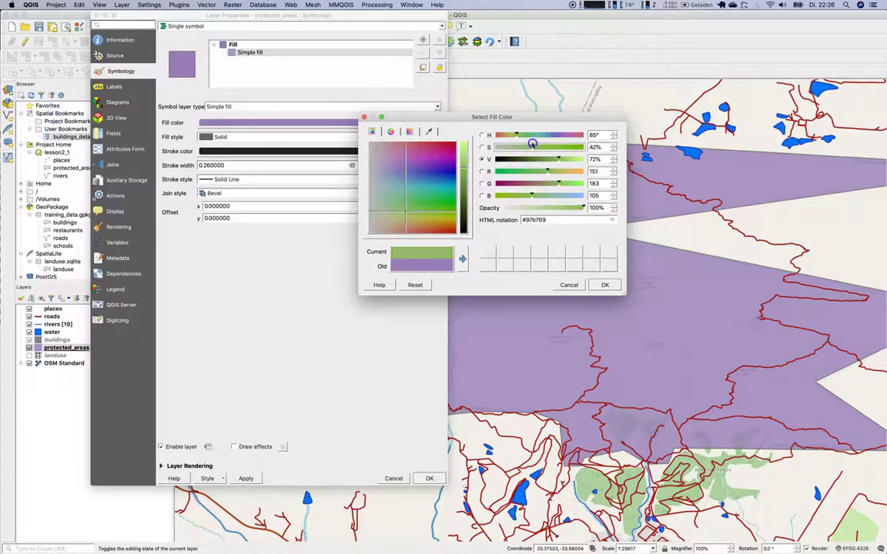
click(593, 285)
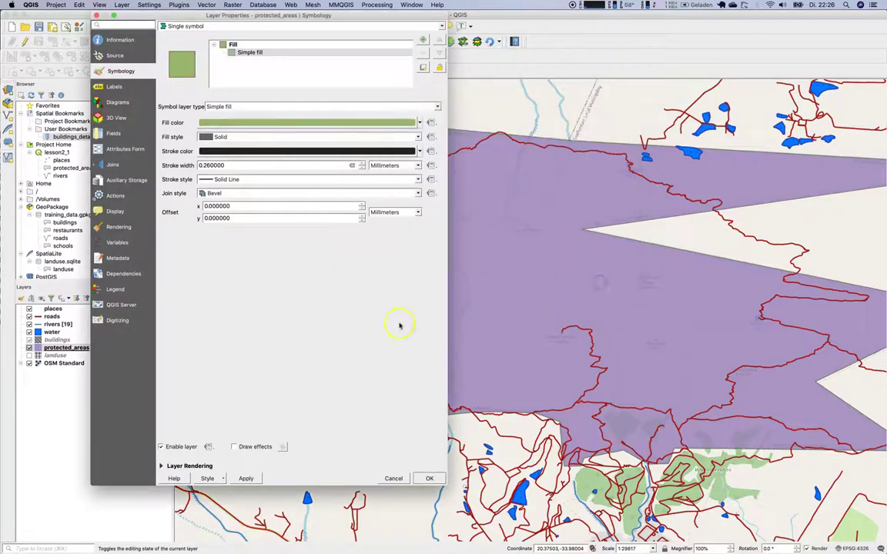
Set the outline stroke style to No Pen and apply the green style
click(244, 154)
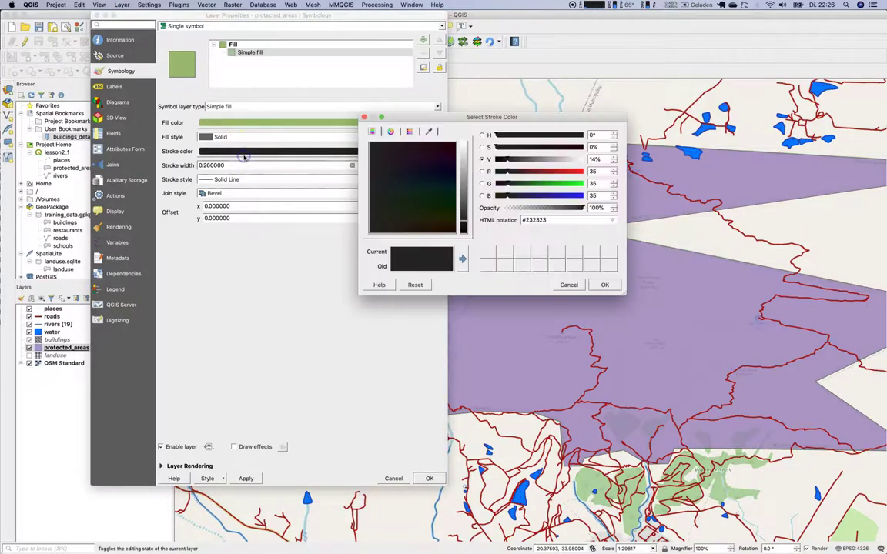
click(604, 285)
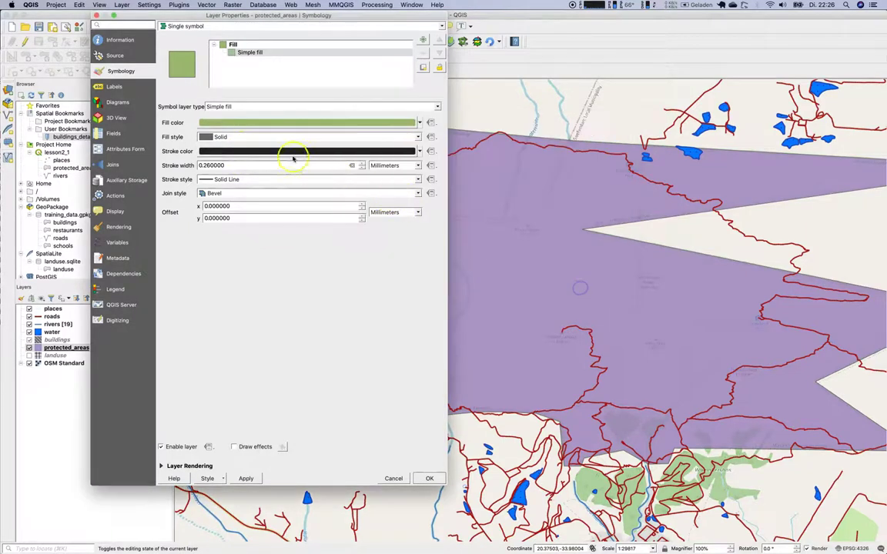
click(257, 178)
click(260, 195)
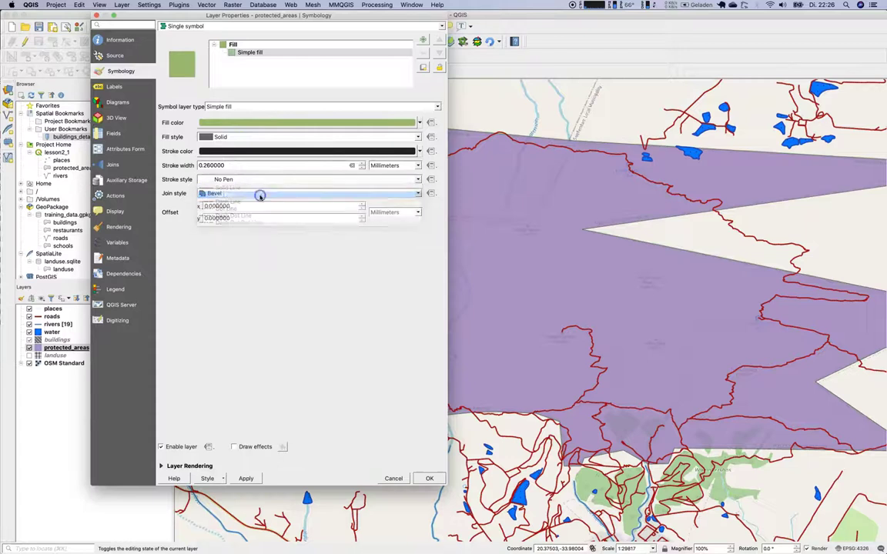
click(429, 478)
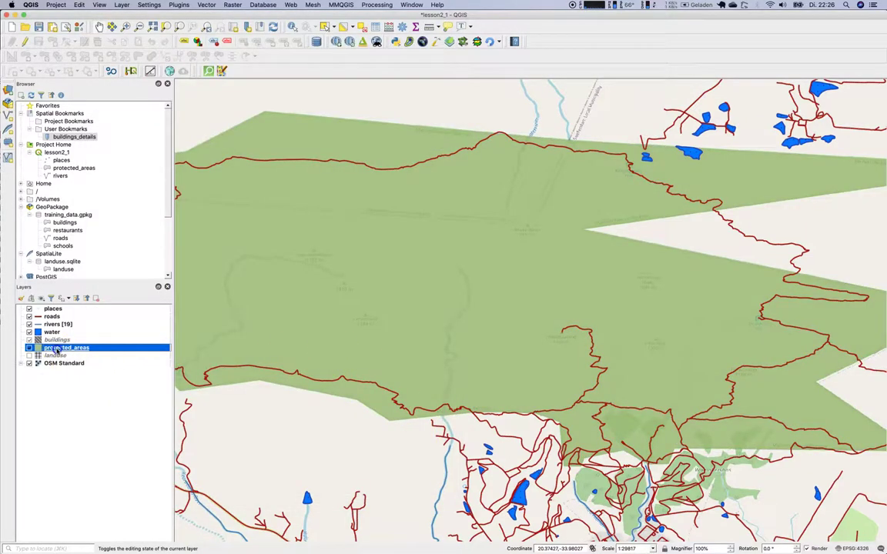
double_click(56, 351)
Add a second symbol layer to the fill as a Marker line border
click(254, 53)
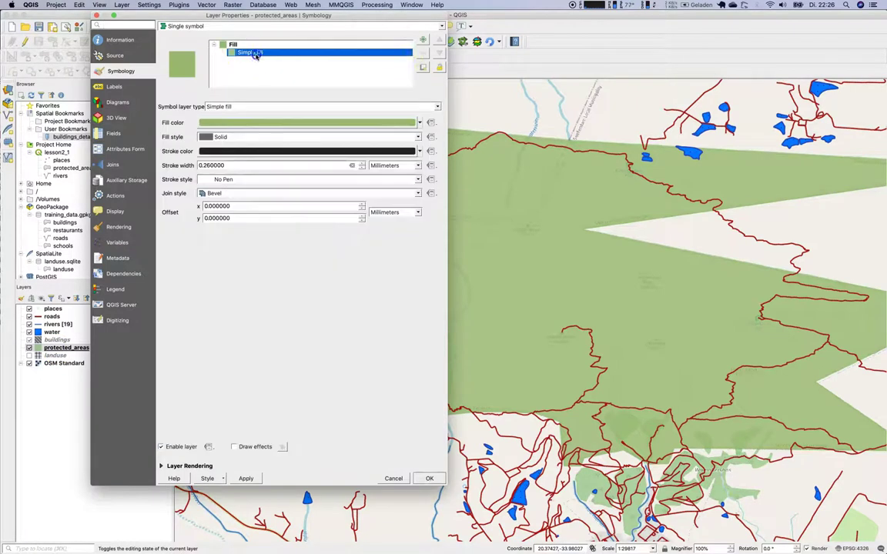
click(423, 39)
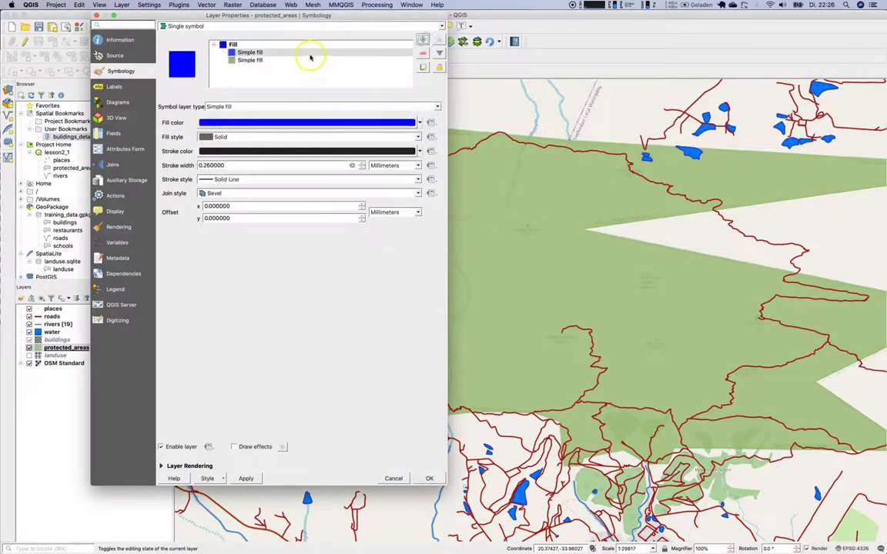
click(318, 106)
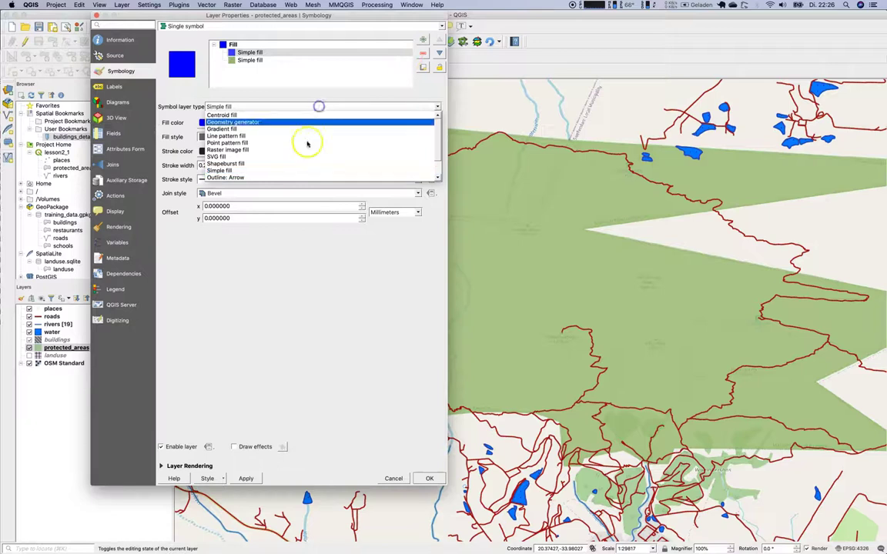
scroll(311, 169, down, 1)
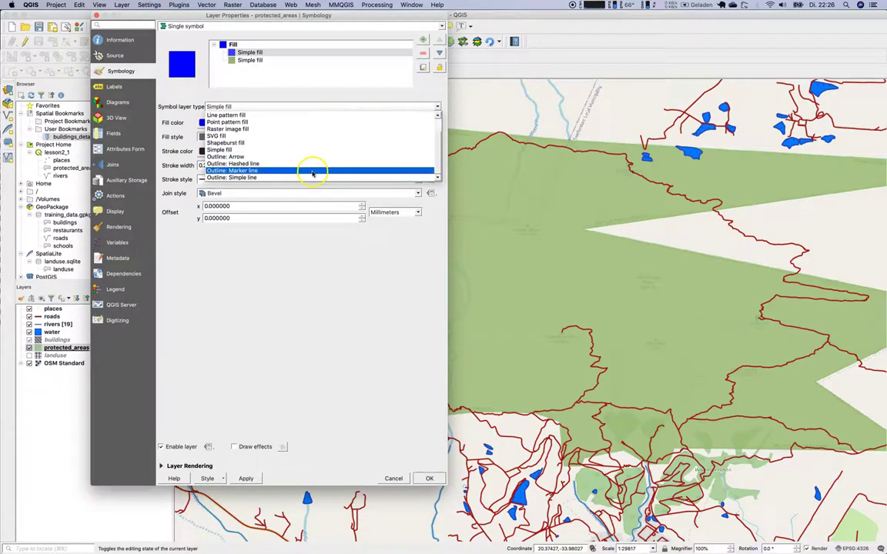
click(312, 170)
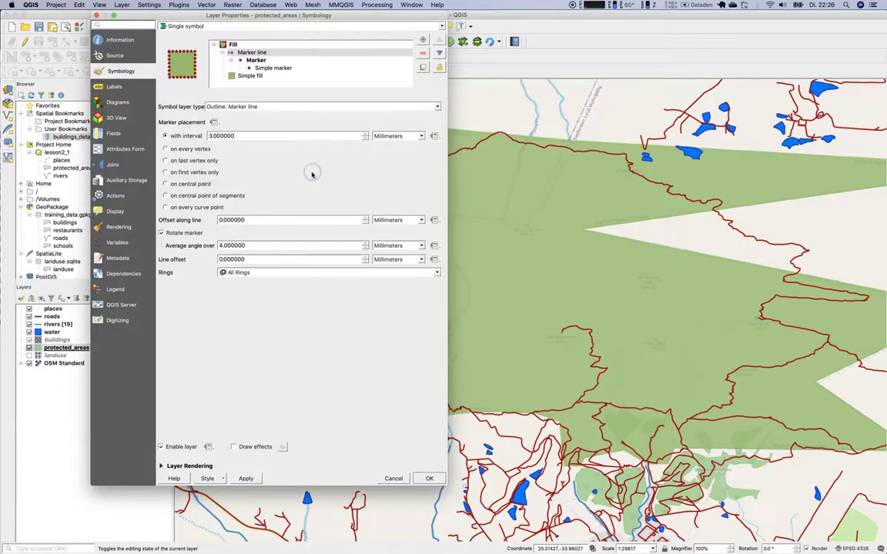
Make the border's simple marker a triangle with size 4
click(256, 60)
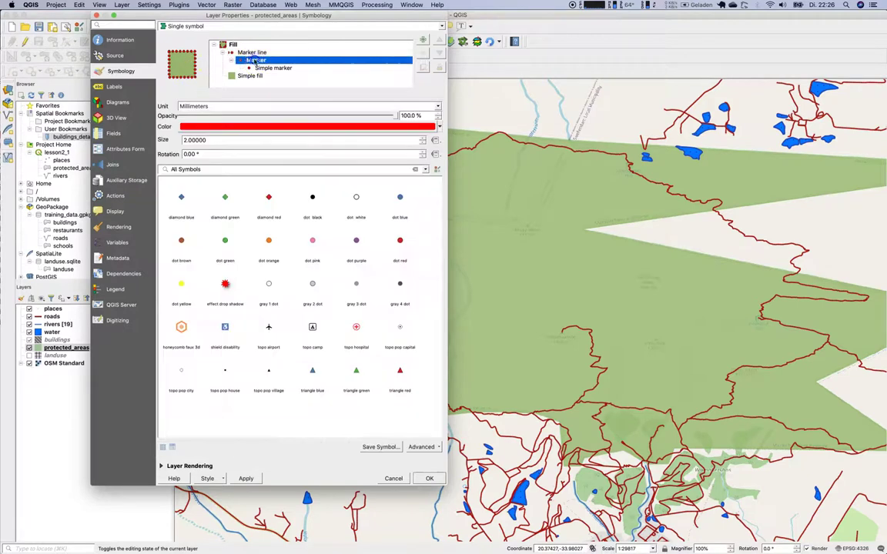
click(260, 68)
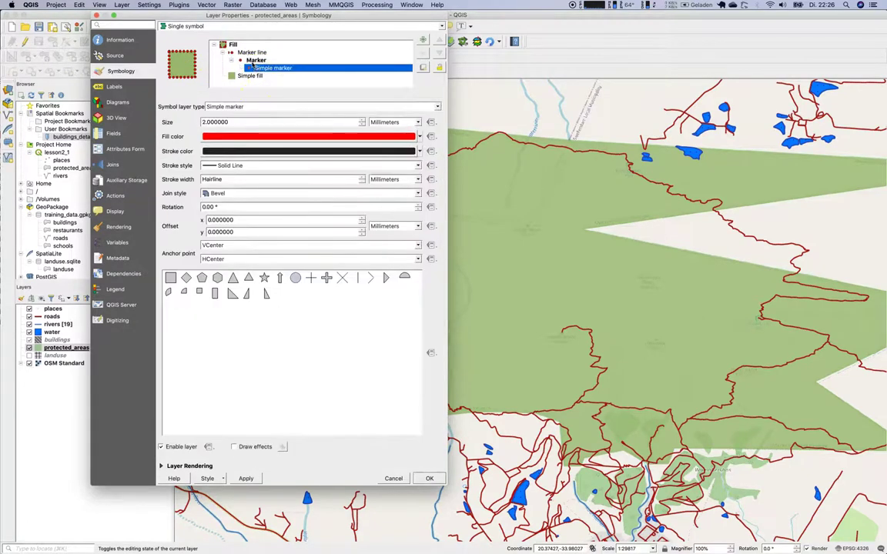
click(270, 107)
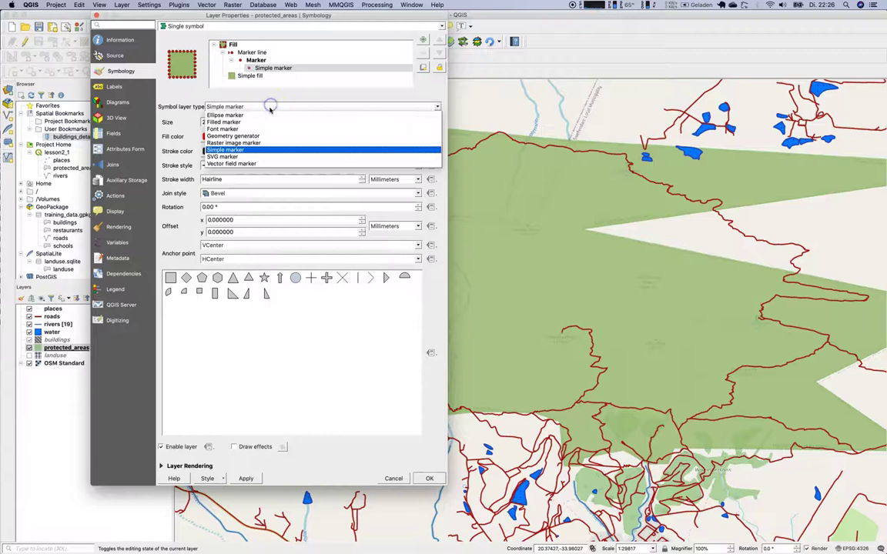
click(275, 109)
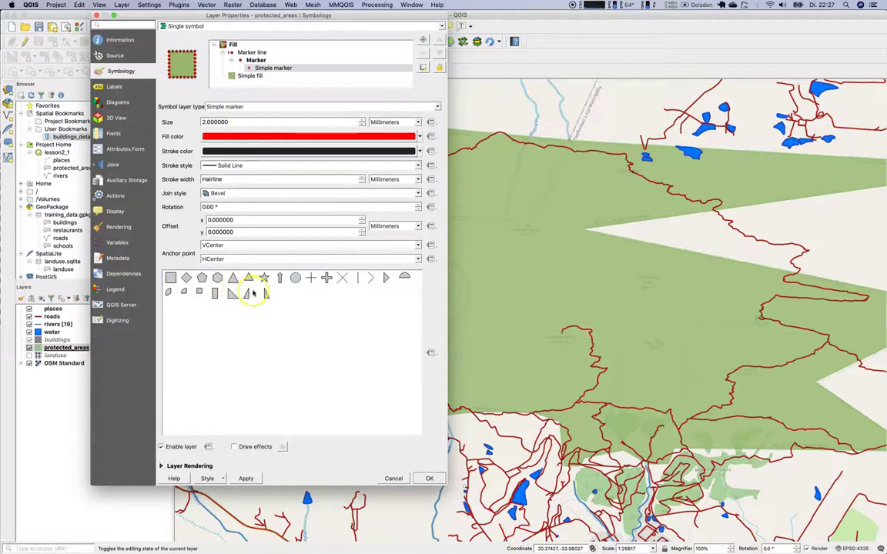
click(387, 278)
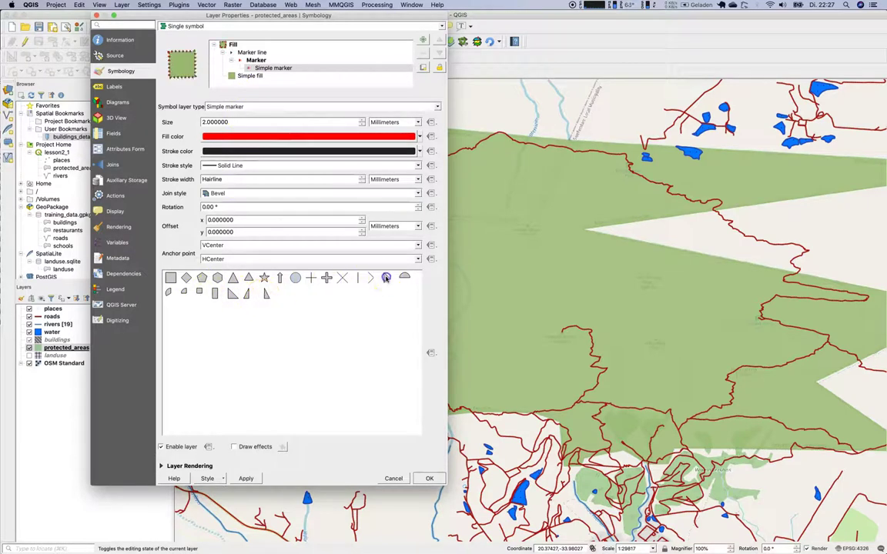
click(232, 278)
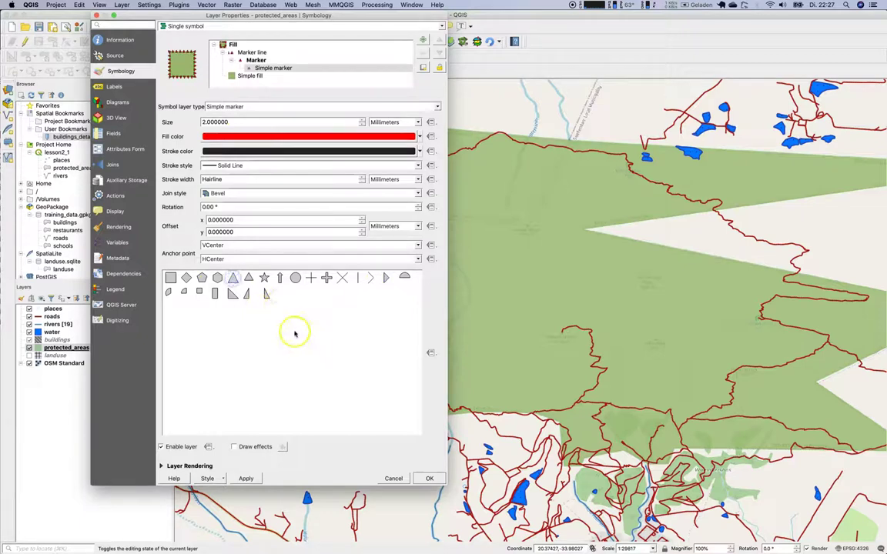
double_click(204, 122)
text(4)
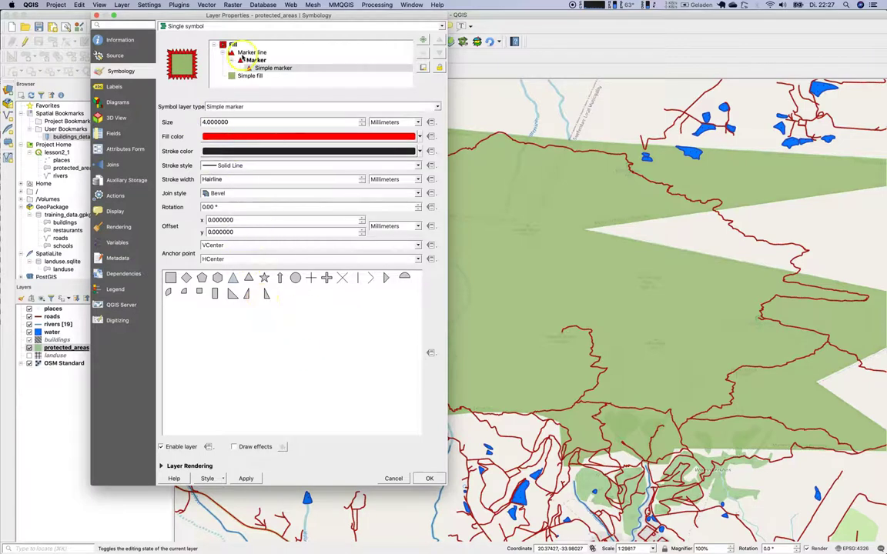
Edit the marker line interval, entering 10 and trimming it to 1
click(224, 51)
click(212, 137)
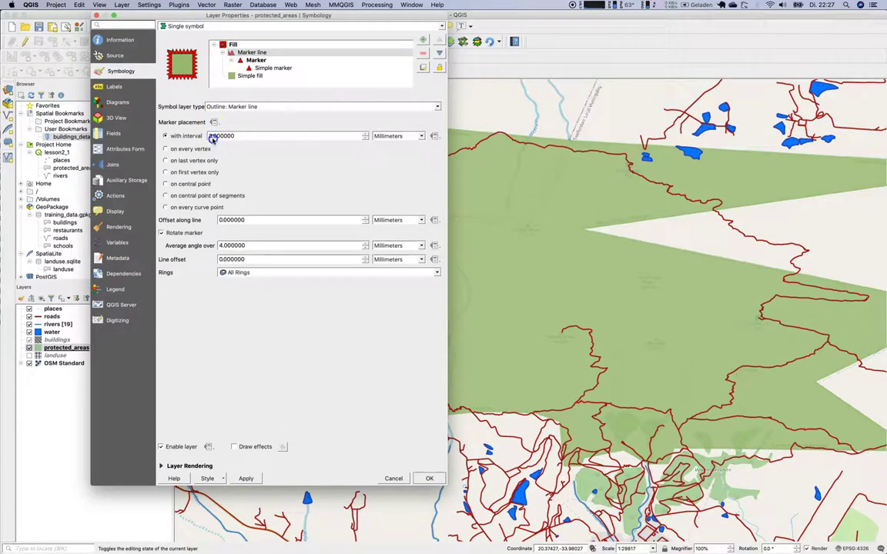
text(10)
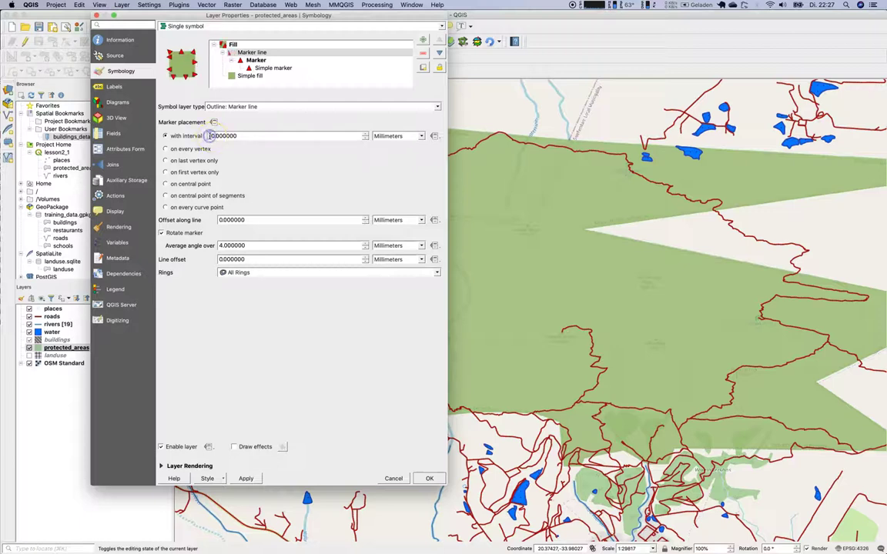
key(BackSpace)
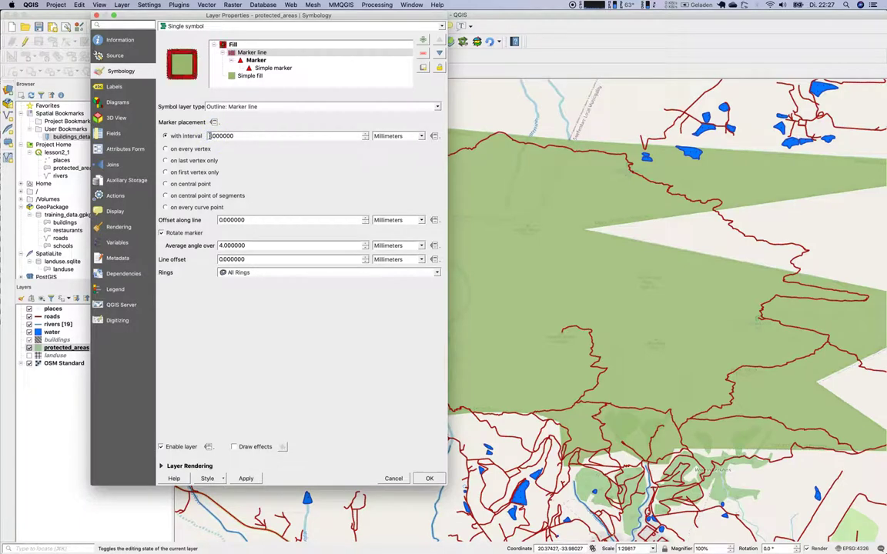
key(Delete)
Apply the marker line with the triangle spacing set to 5 mm
click(245, 479)
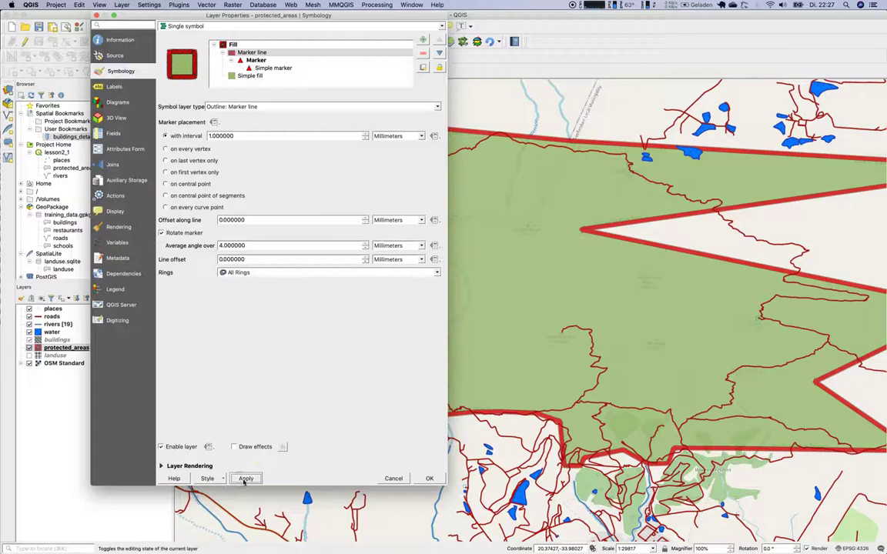
text(.)
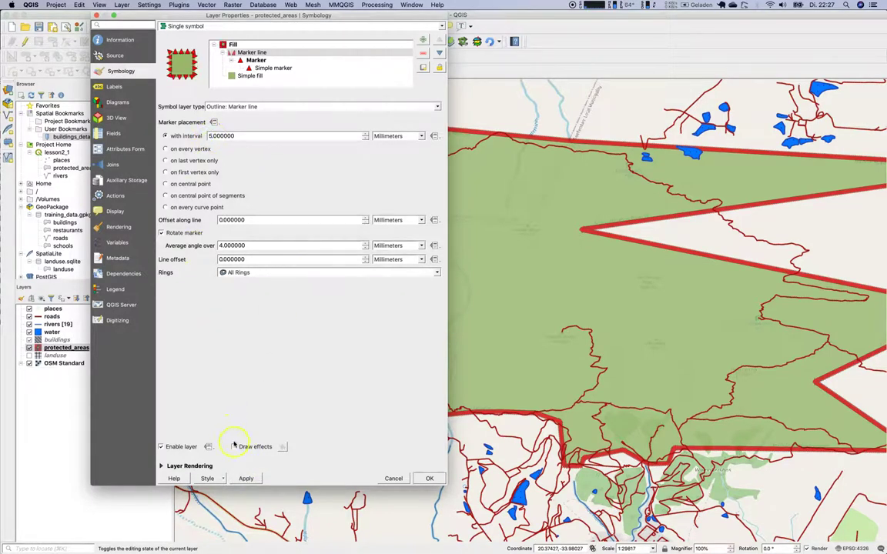
click(245, 478)
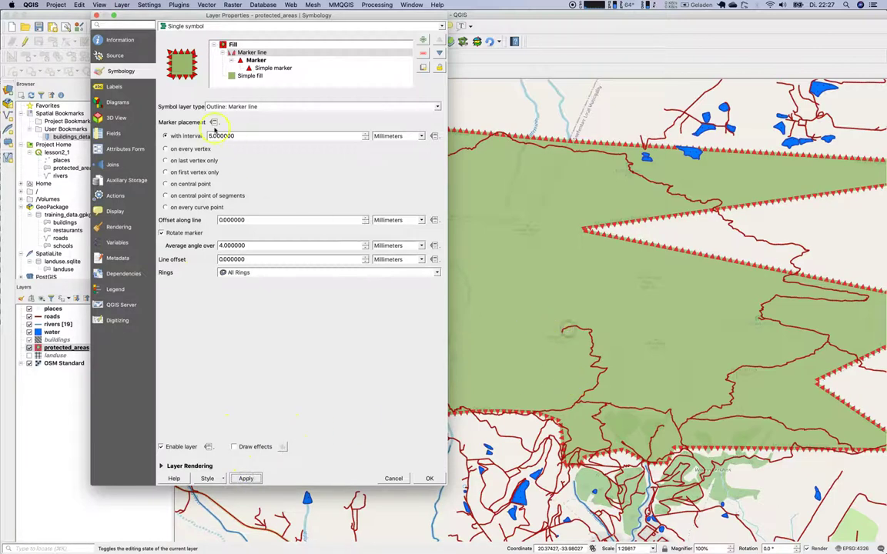
Colour the border triangles dark green #4b9200 and apply
click(256, 60)
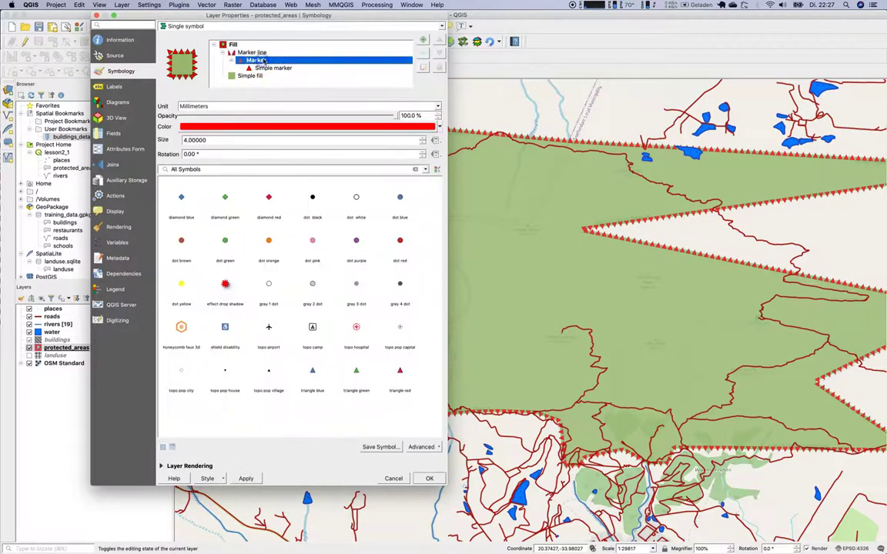
click(261, 127)
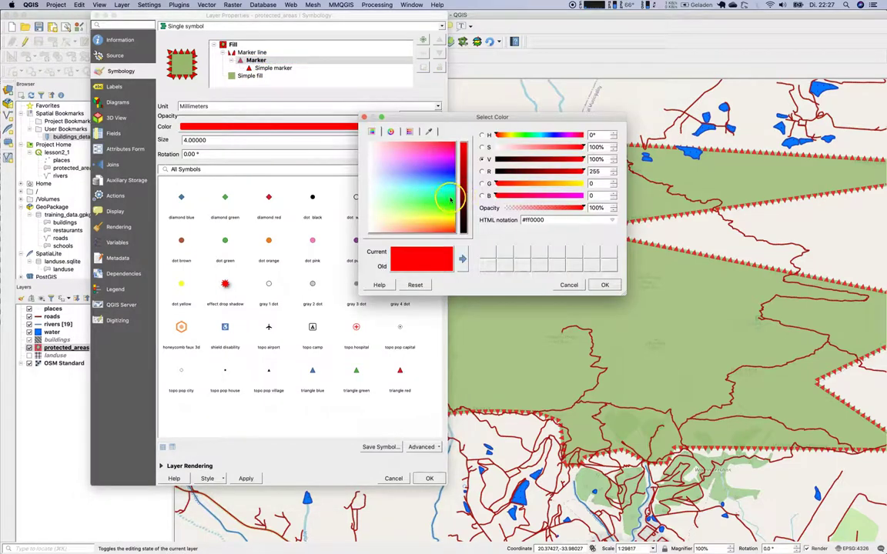
click(450, 199)
click(528, 161)
drag(528, 161, 543, 160)
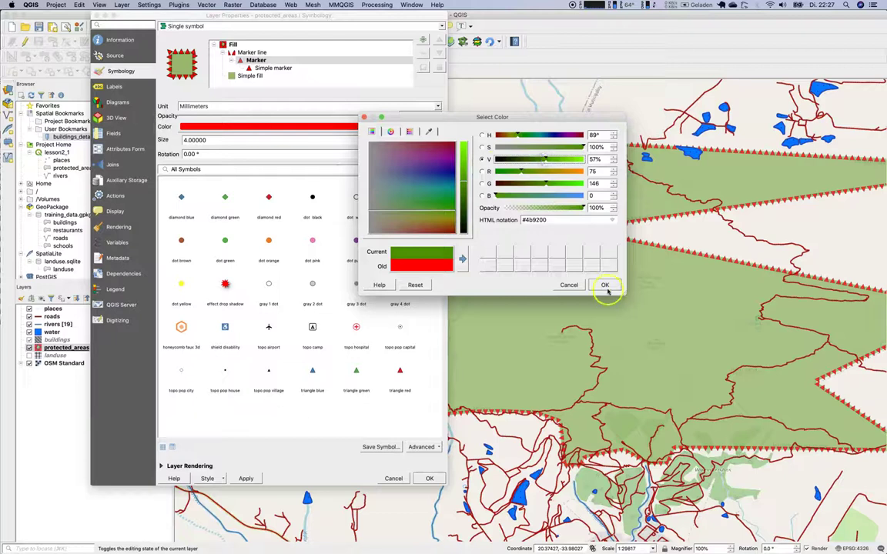
click(605, 286)
click(246, 478)
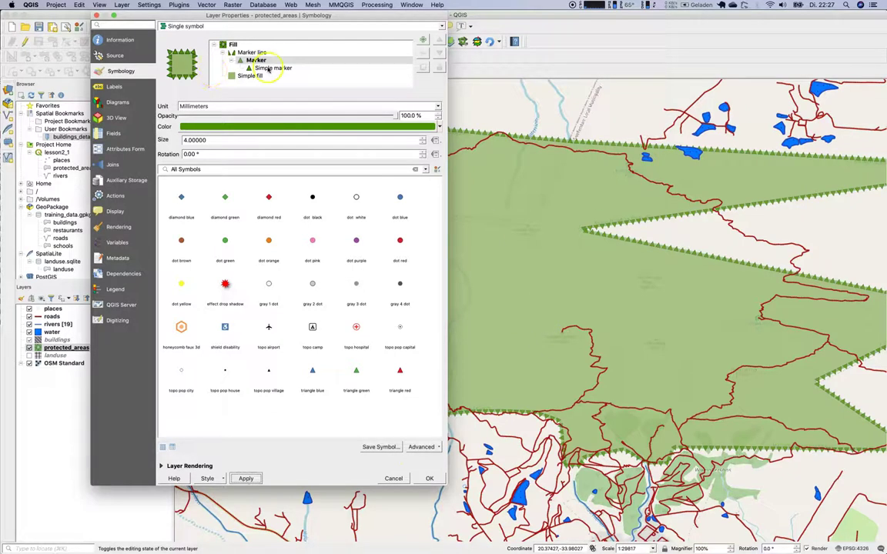
Rotate the border triangle markers 180° and apply
click(273, 67)
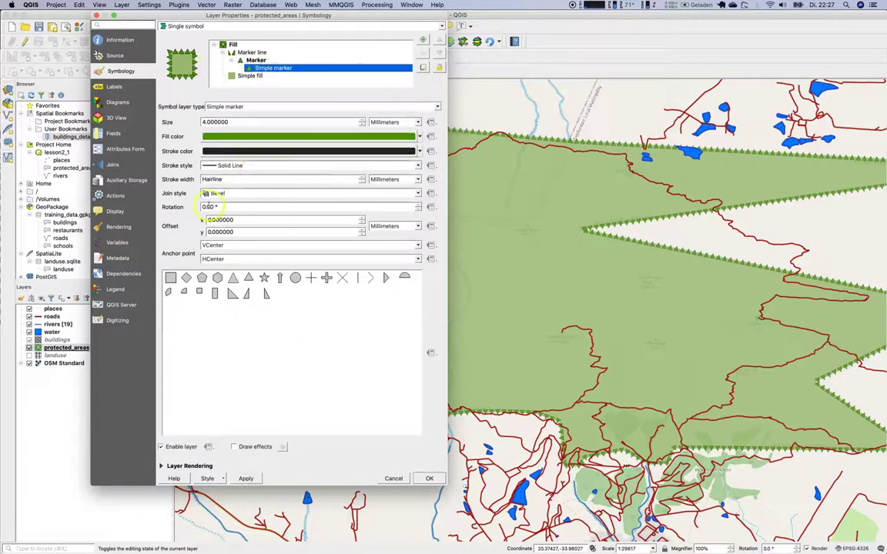
click(198, 207)
text(180)
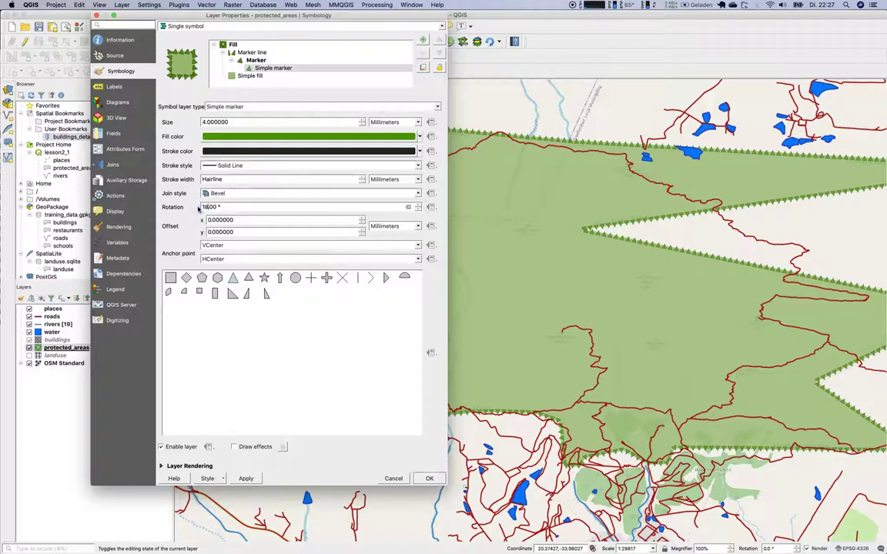
click(245, 478)
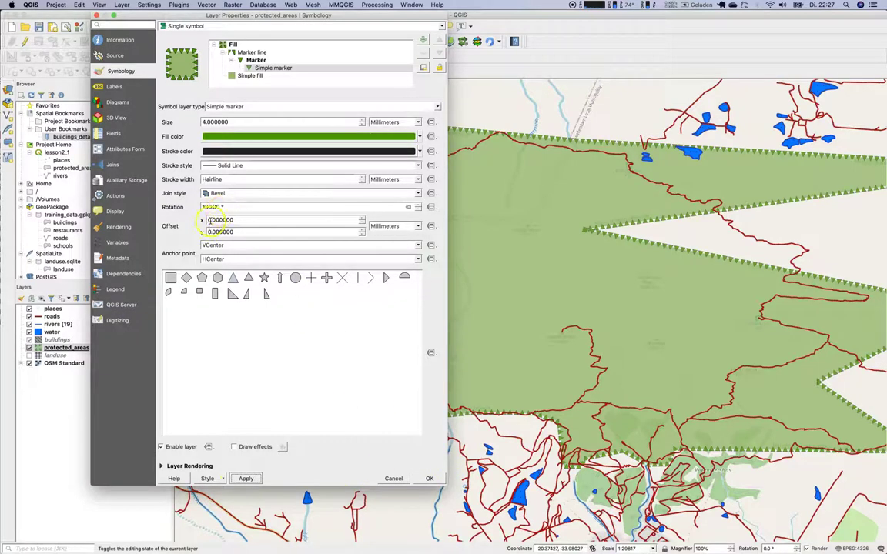
Set the markers' vertical anchor to Bottom, apply, and close the layer properties
click(221, 246)
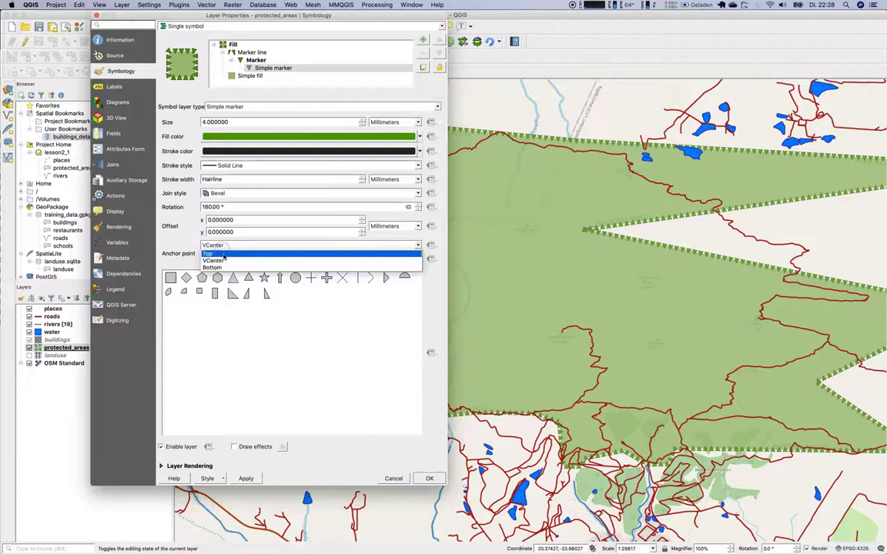
click(219, 267)
click(244, 479)
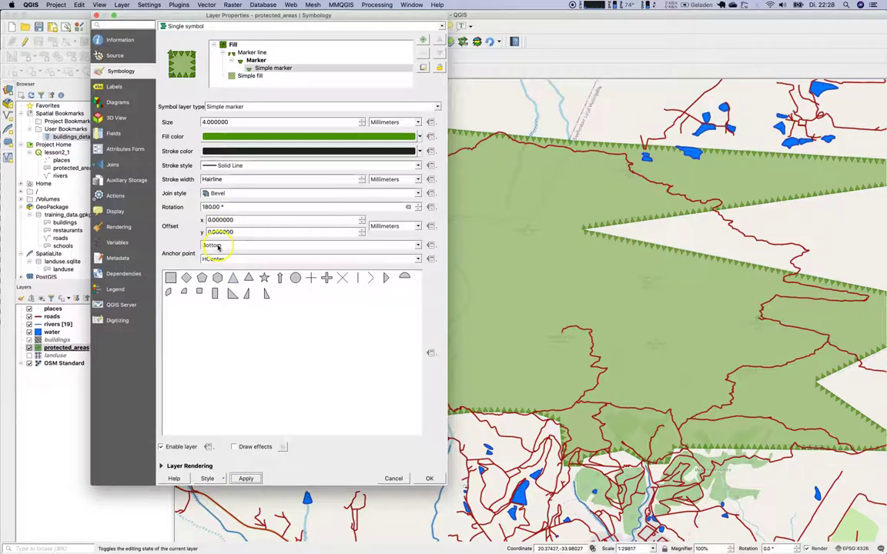
click(431, 477)
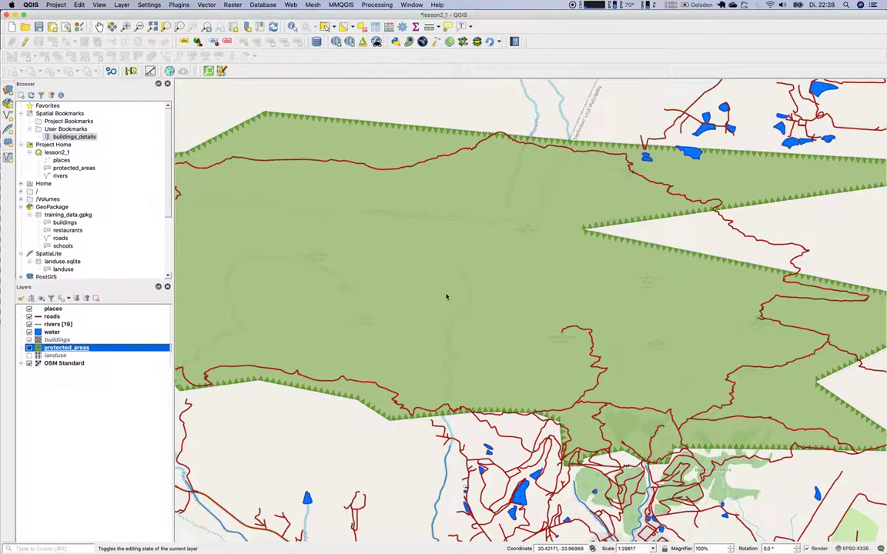
drag(312, 368, 418, 102)
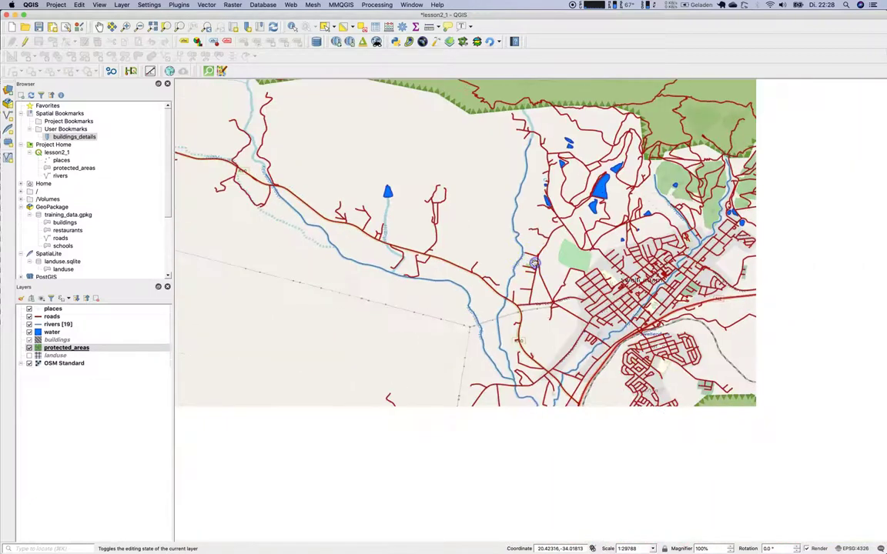